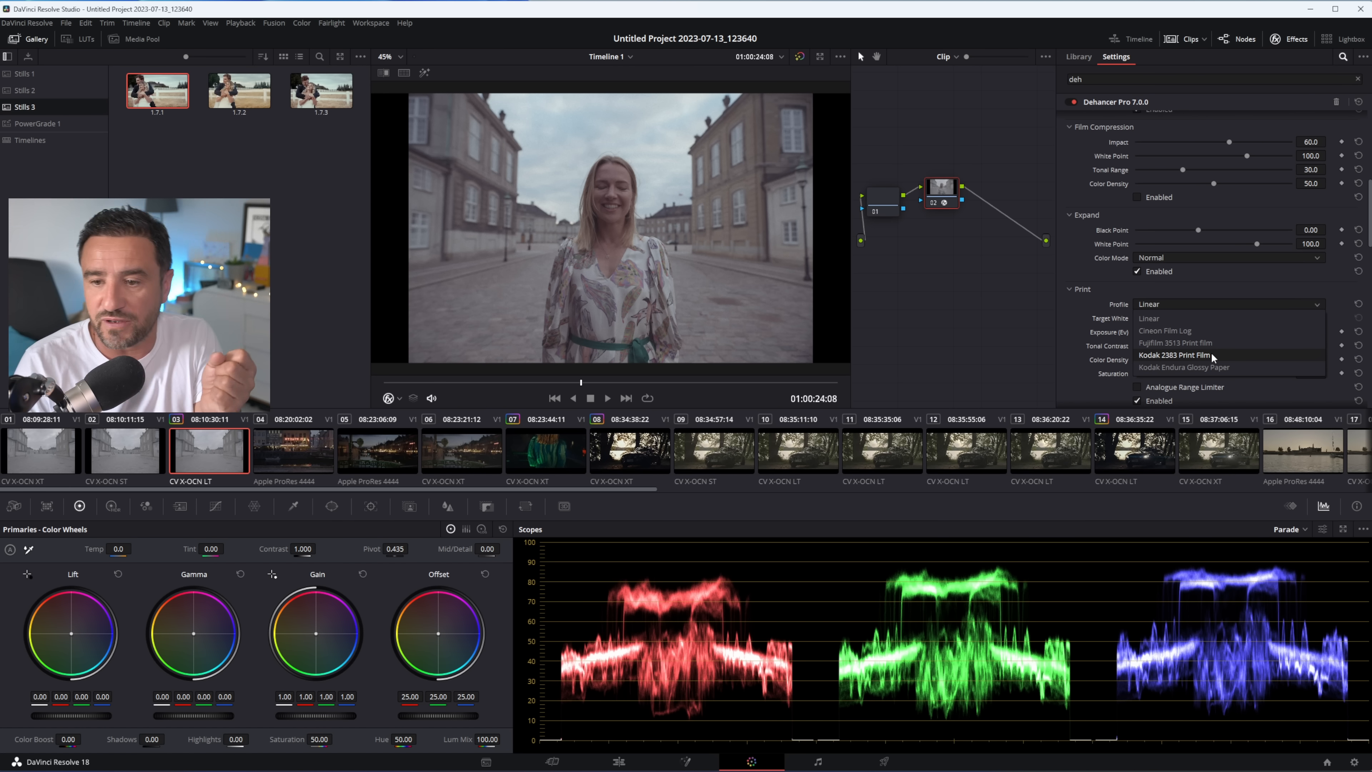
- Set the Dehancer print profile to Kodak 2383 Print Film and compare the frame at 01:00:24:00 with the grade bypassed
{"action": "left_click", "coordinate": [1210, 351]}
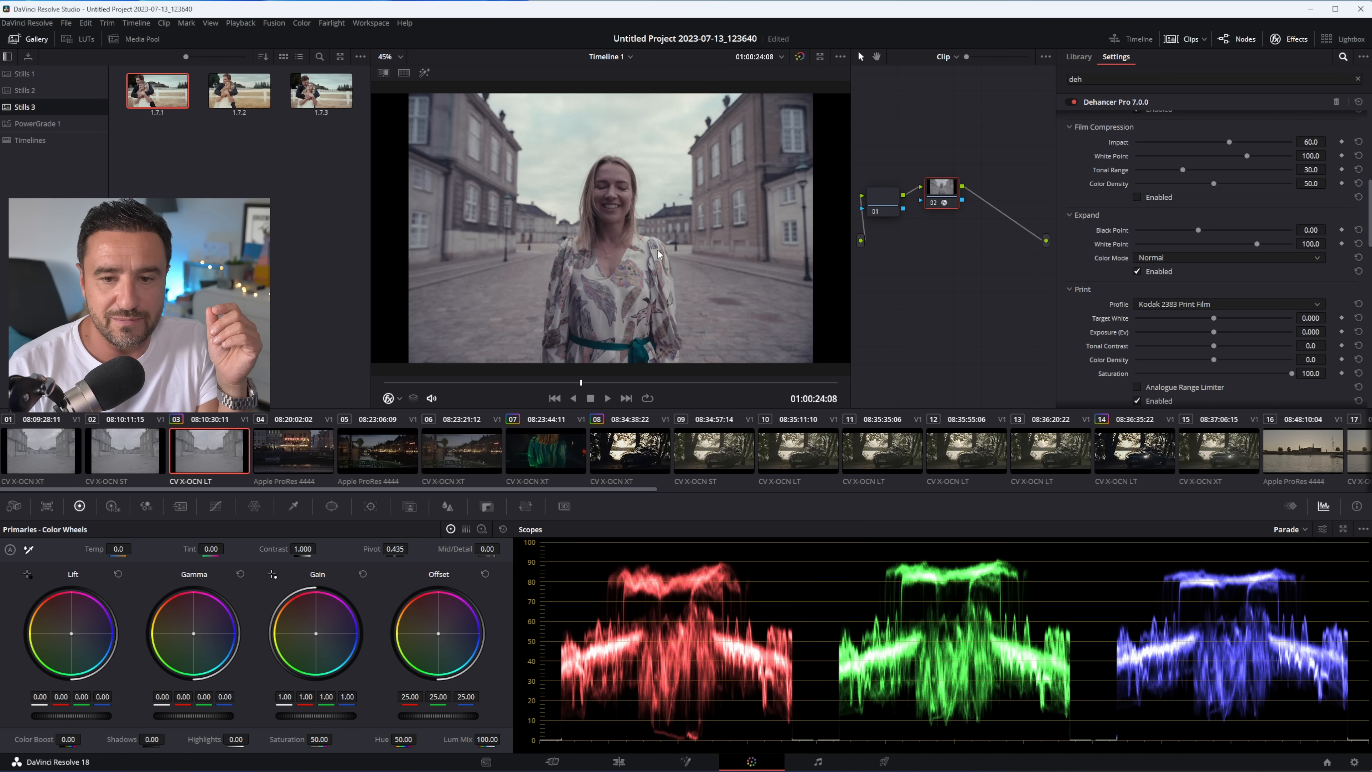
{"action": "left_click_drag", "start_coordinate": [579, 382], "coordinate": [567, 385]}
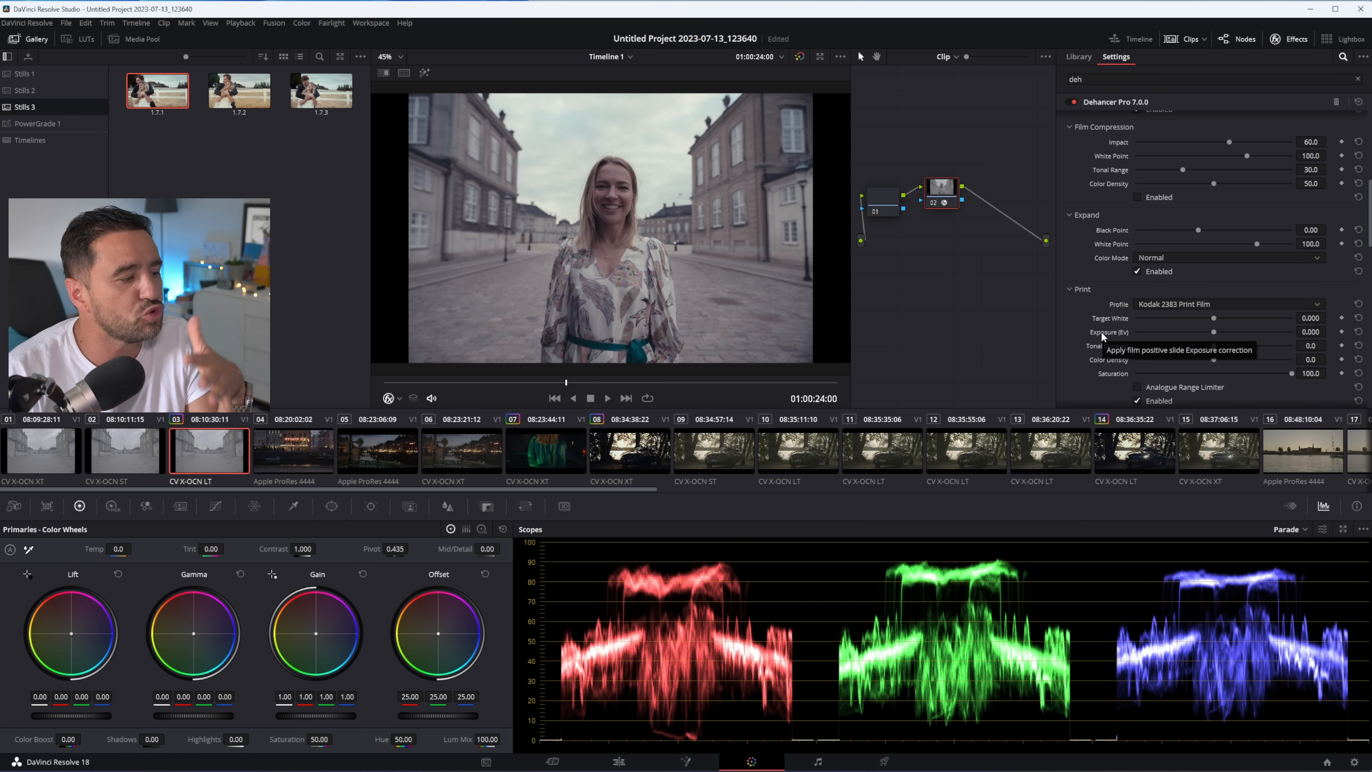
{"action": "left_click", "coordinate": [800, 57]}
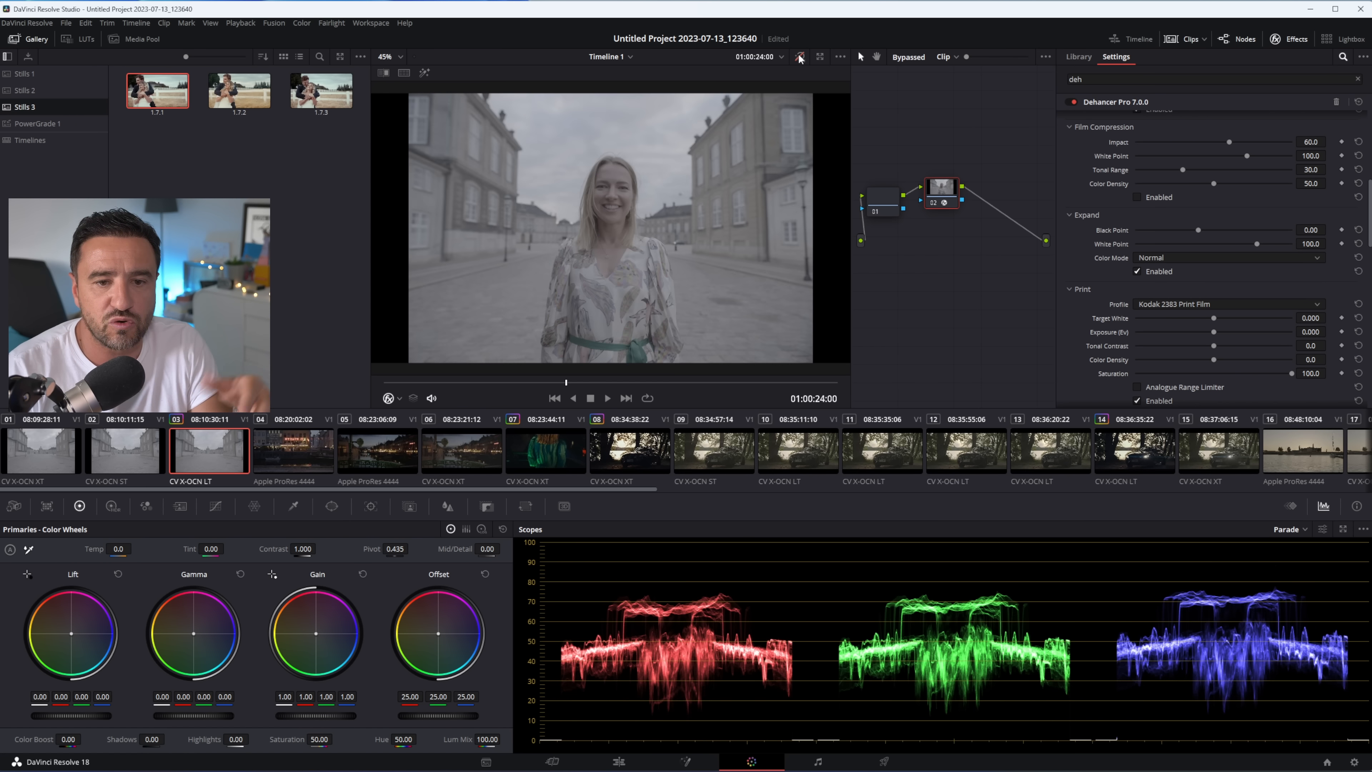
{"action": "left_click", "coordinate": [800, 57]}
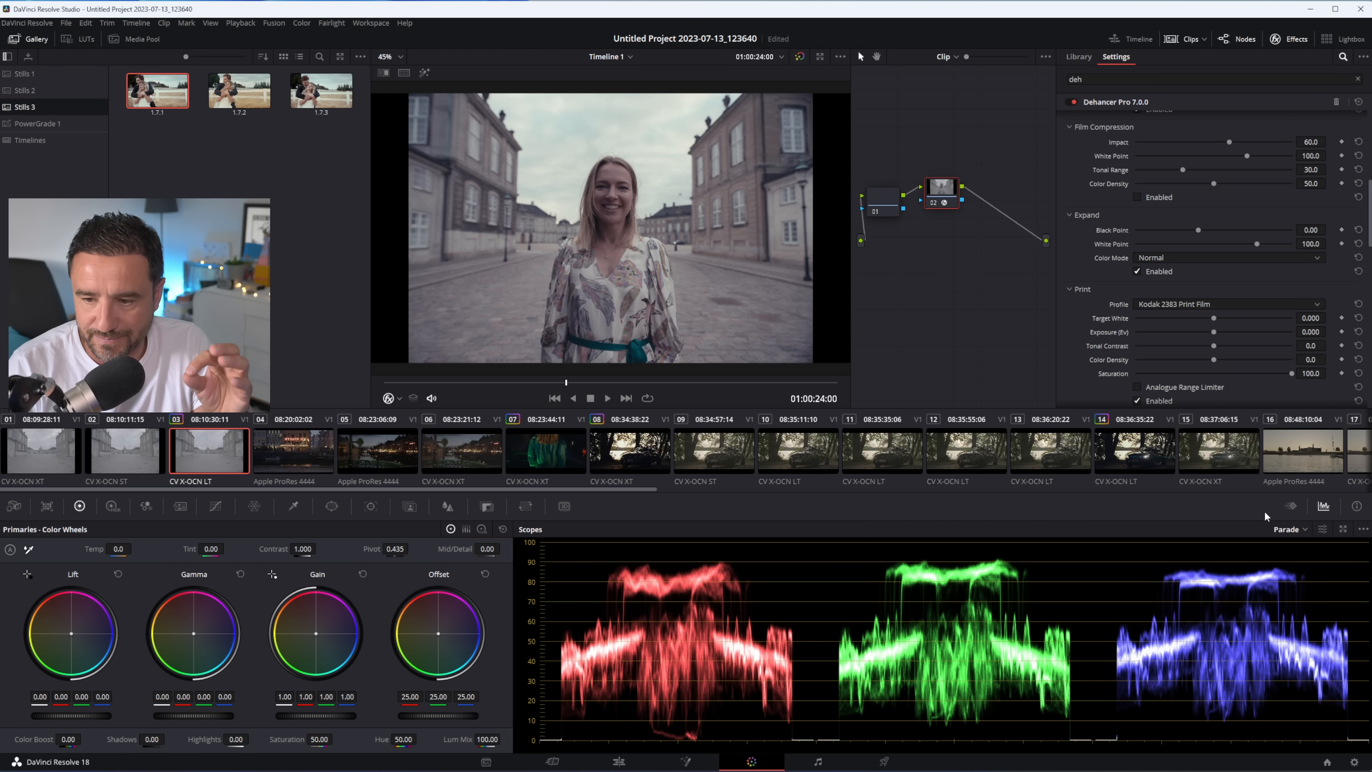
- Switch the scopes to Waveform and space nodes 01 and 02 further apart in the graph
{"action": "left_click", "coordinate": [1296, 531]}
{"action": "left_click", "coordinate": [1303, 565]}
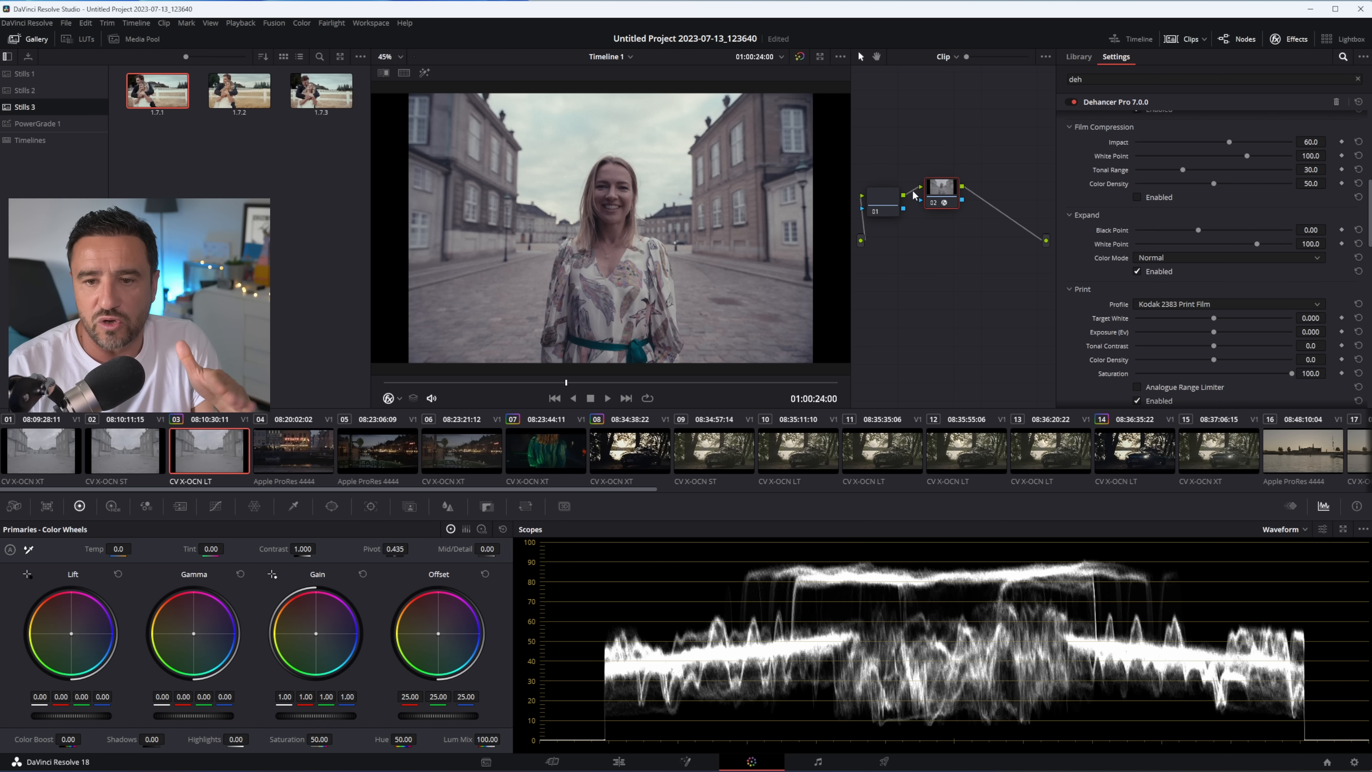
{"action": "left_click_drag", "start_coordinate": [943, 188], "coordinate": [893, 180]}
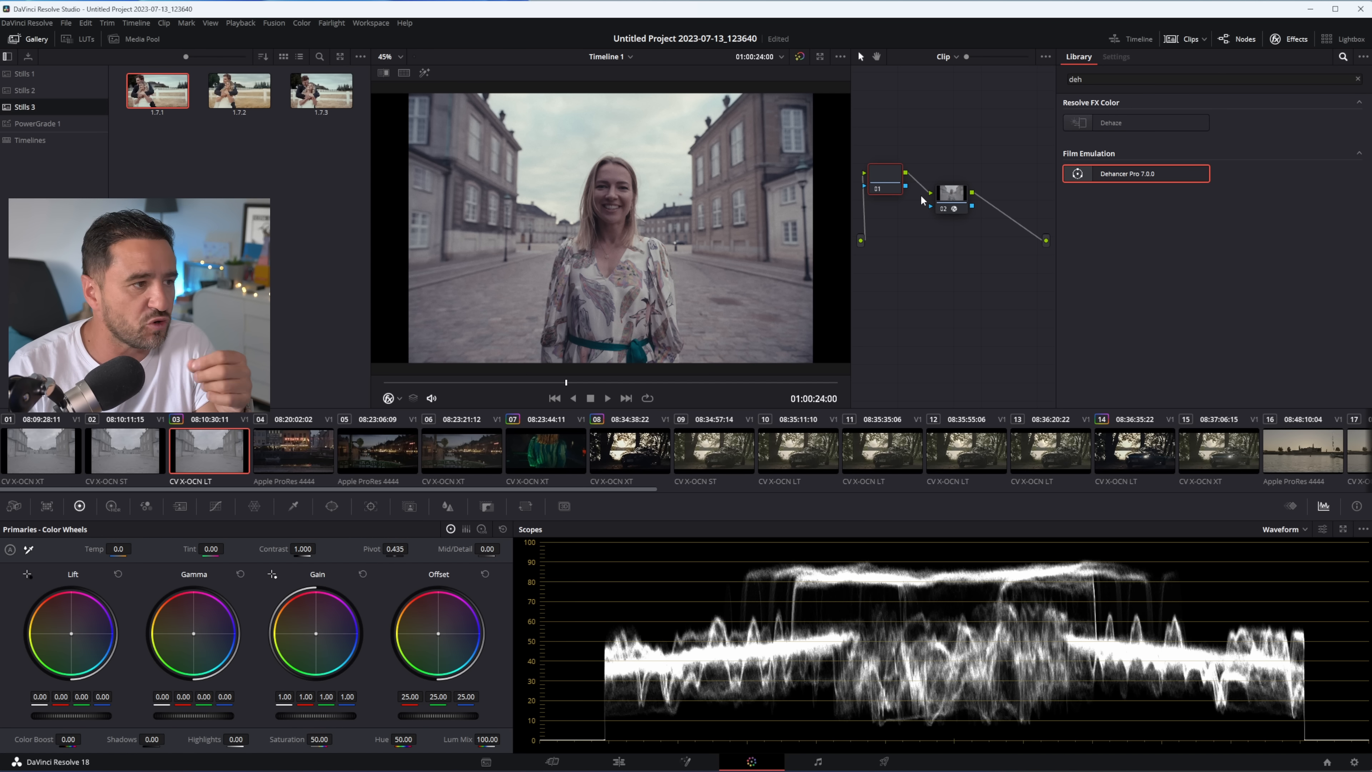
{"action": "left_click", "coordinate": [958, 197]}
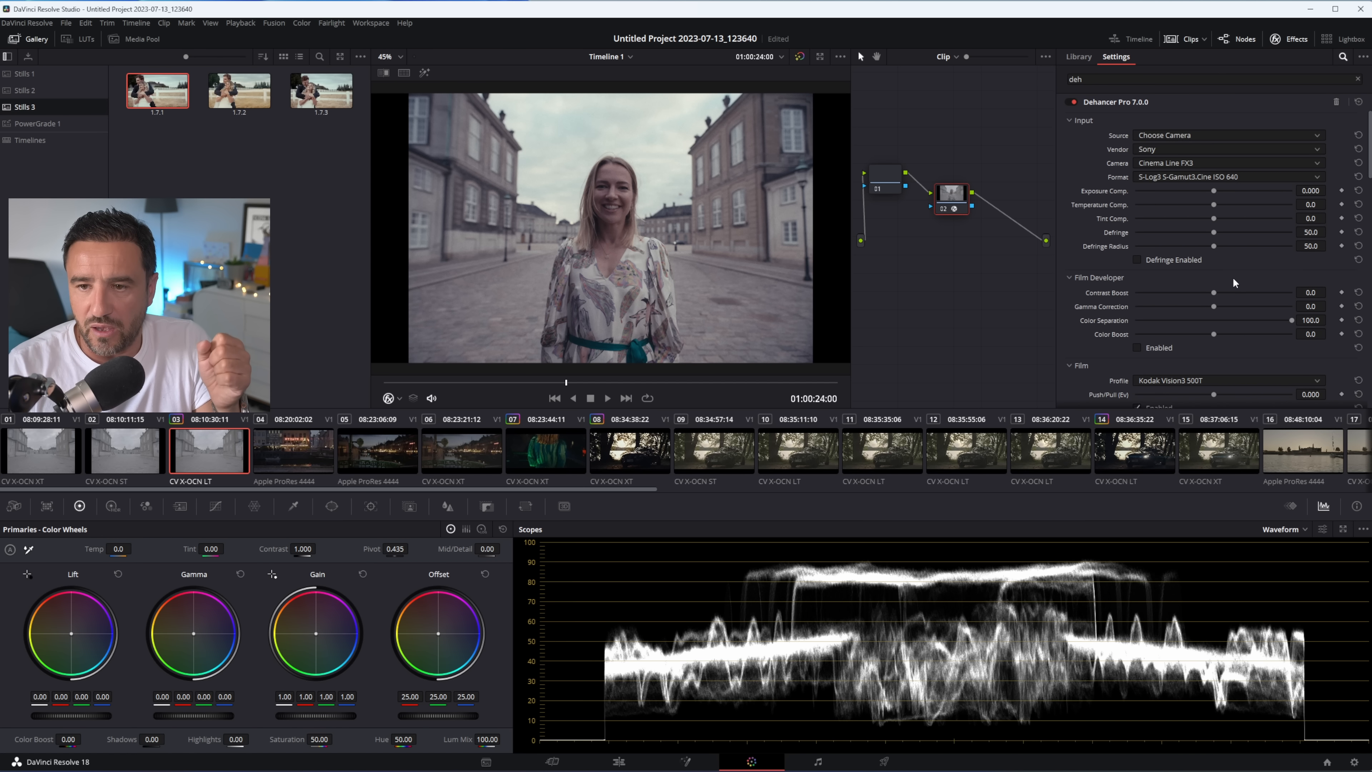
- Try raising the Dehancer input's Exposure Comp. to 2.190, and reset it
{"action": "scroll", "coordinate": [1232, 277], "scroll_direction": "down", "scroll_amount": 5}
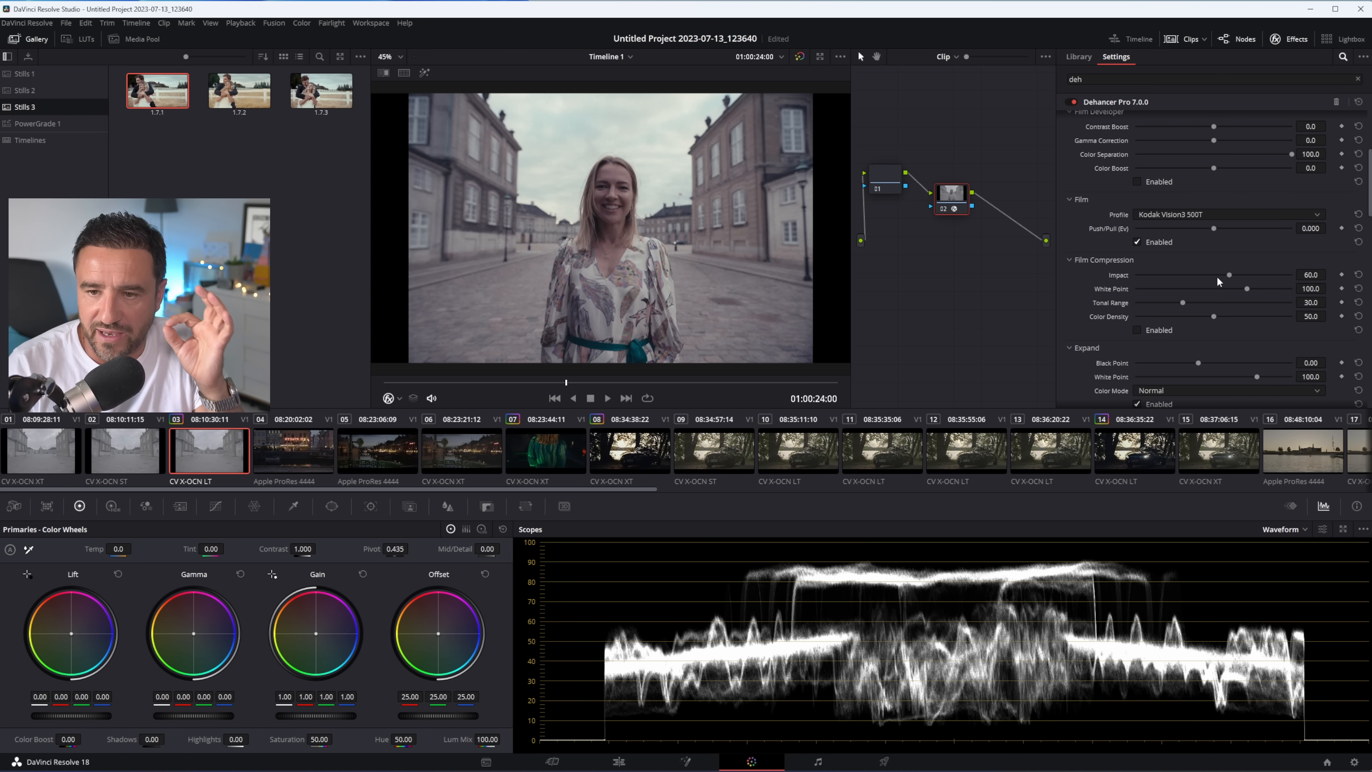
{"action": "scroll", "coordinate": [1216, 276], "scroll_direction": "up", "scroll_amount": 5}
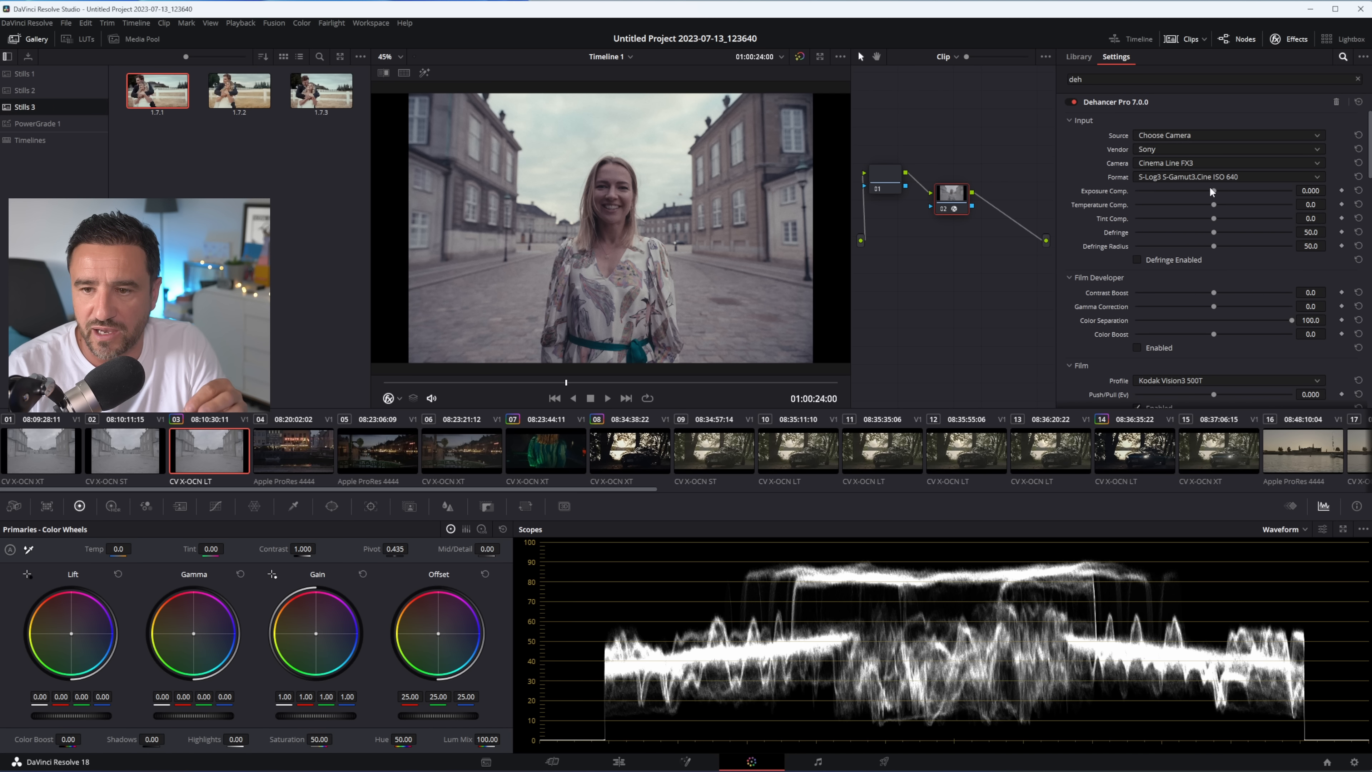
{"action": "mouse_move", "coordinate": [1210, 188]}
{"action": "left_mouse_down"}
{"action": "mouse_move", "coordinate": [1180, 194]}
{"action": "mouse_move", "coordinate": [1237, 191]}
{"action": "mouse_move", "coordinate": [1171, 200]}
{"action": "mouse_move", "coordinate": [1242, 196]}
{"action": "mouse_move", "coordinate": [1193, 197]}
{"action": "mouse_move", "coordinate": [1213, 192]}
{"action": "left_mouse_up"}
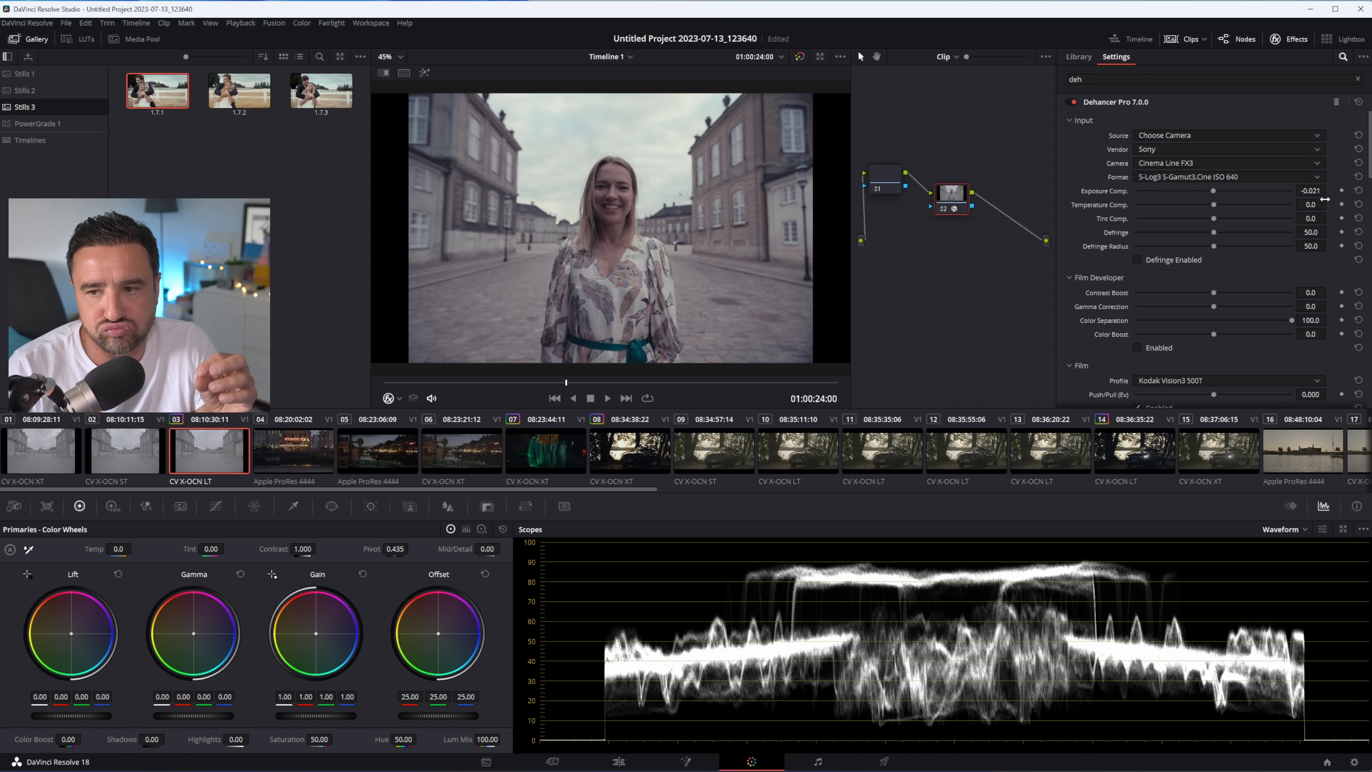
{"action": "left_click", "coordinate": [1359, 191]}
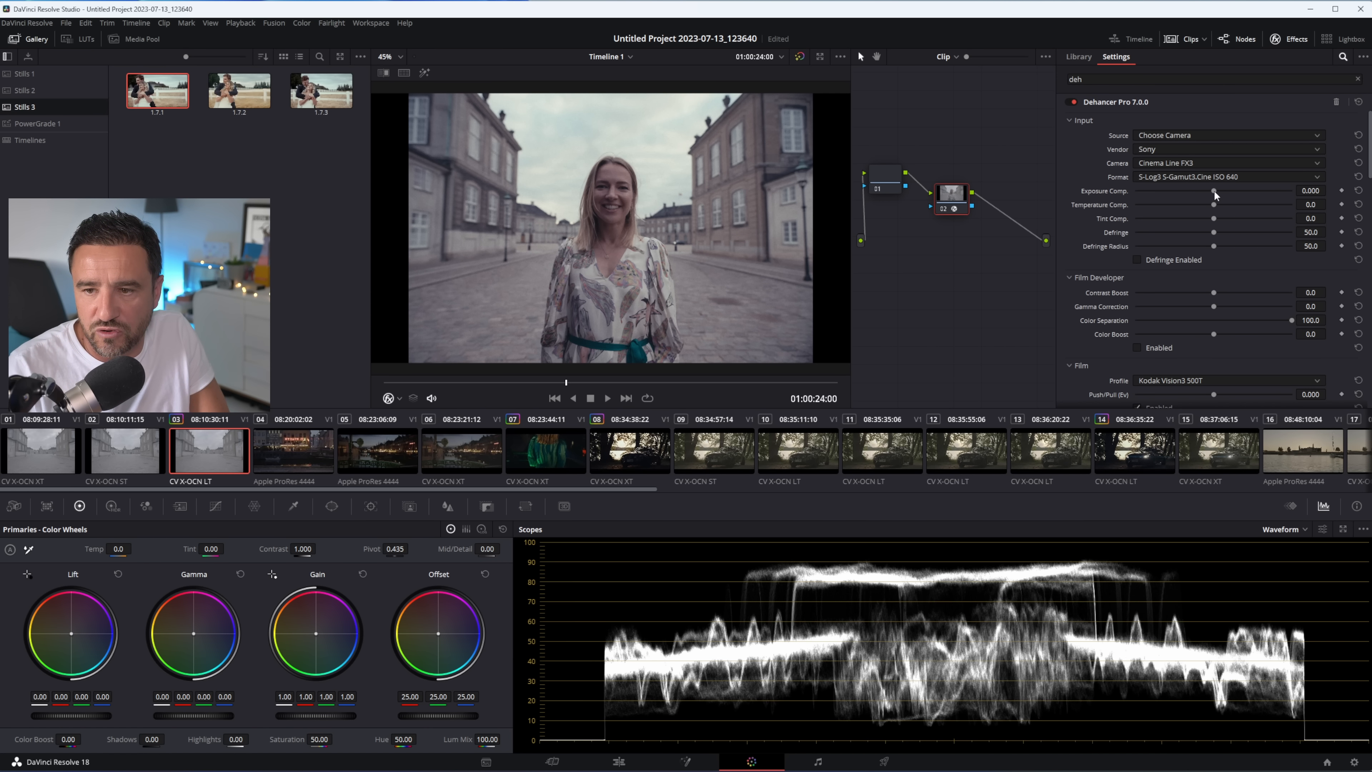
{"action": "left_click_drag", "start_coordinate": [1213, 189], "coordinate": [1271, 186]}
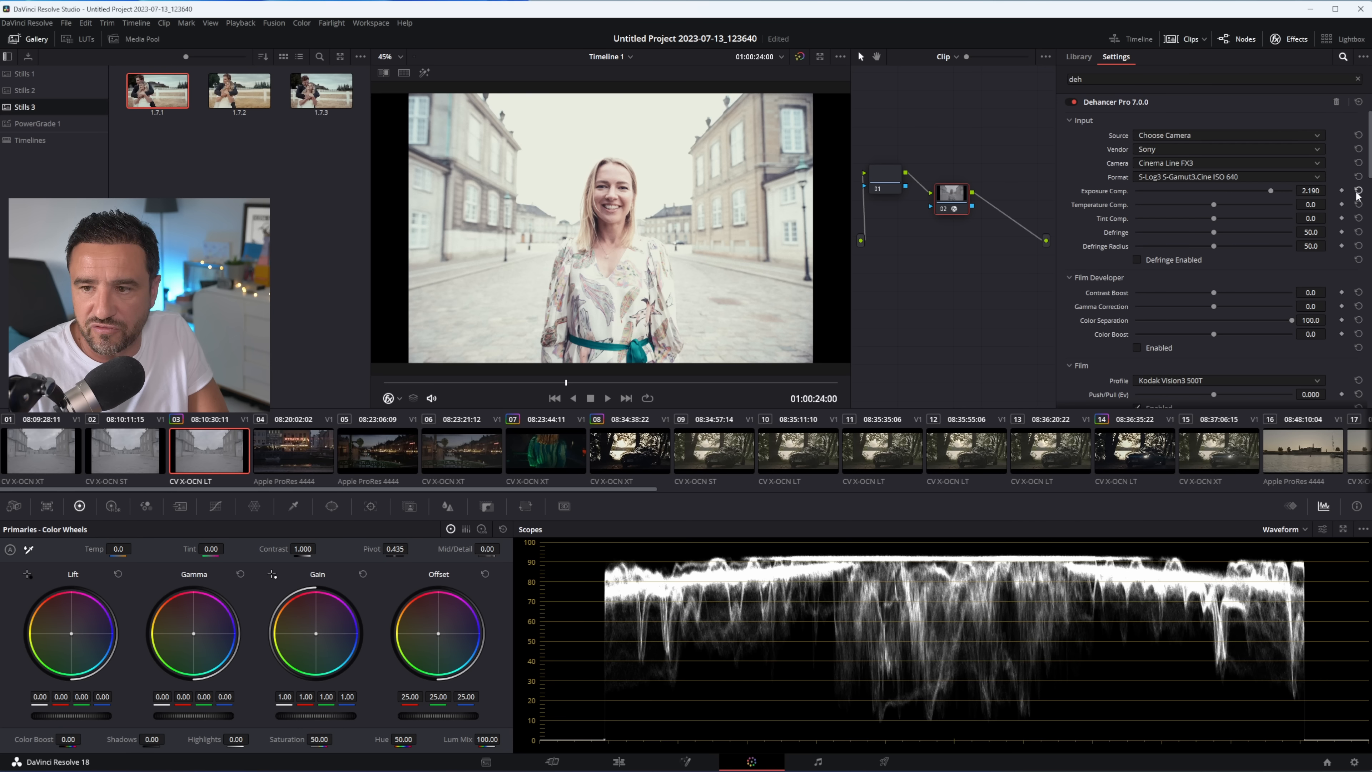
{"action": "left_click", "coordinate": [1358, 190]}
- Try raising the Offset wheel on node 01 to 59.00, and reset it
{"action": "left_click", "coordinate": [884, 178]}
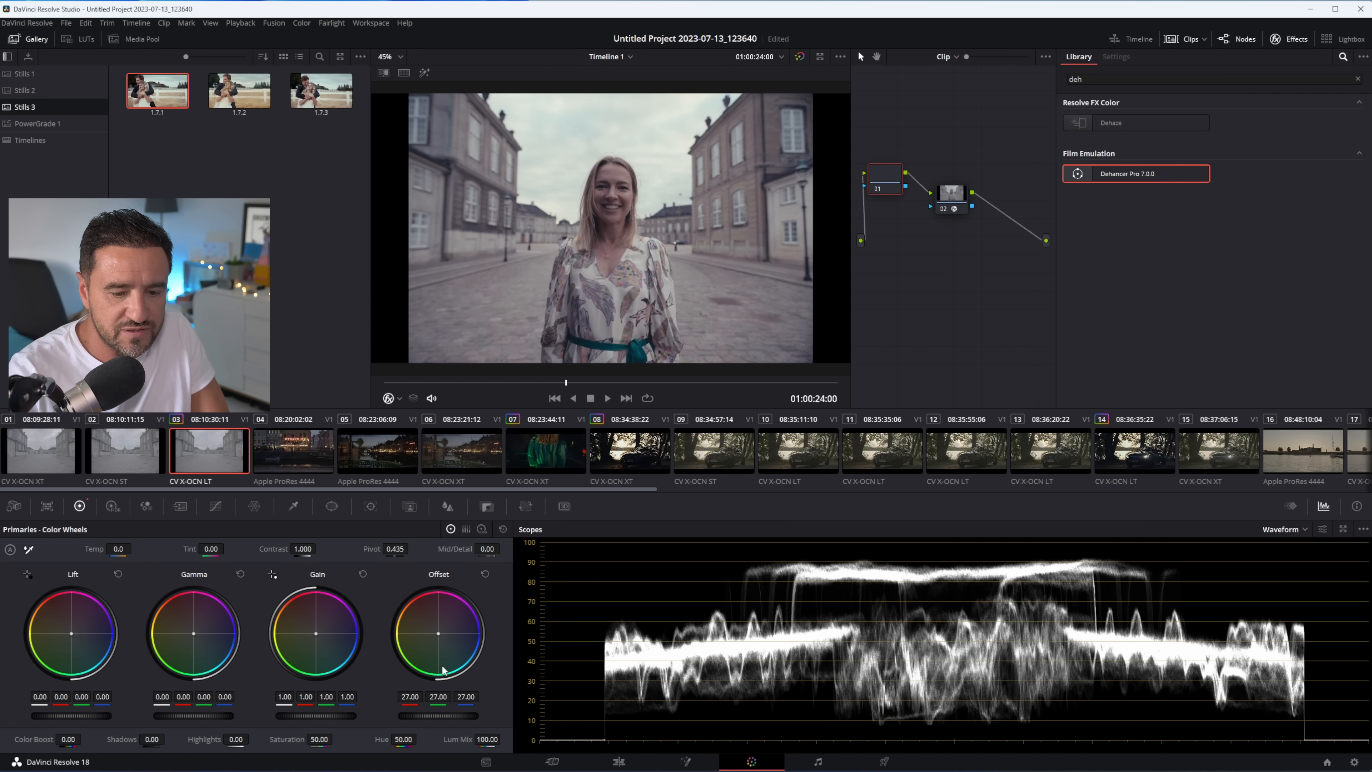
{"action": "scroll", "coordinate": [442, 671], "scroll_direction": "up", "scroll_amount": 18}
{"action": "scroll", "coordinate": [442, 670], "scroll_direction": "up", "scroll_amount": 16}
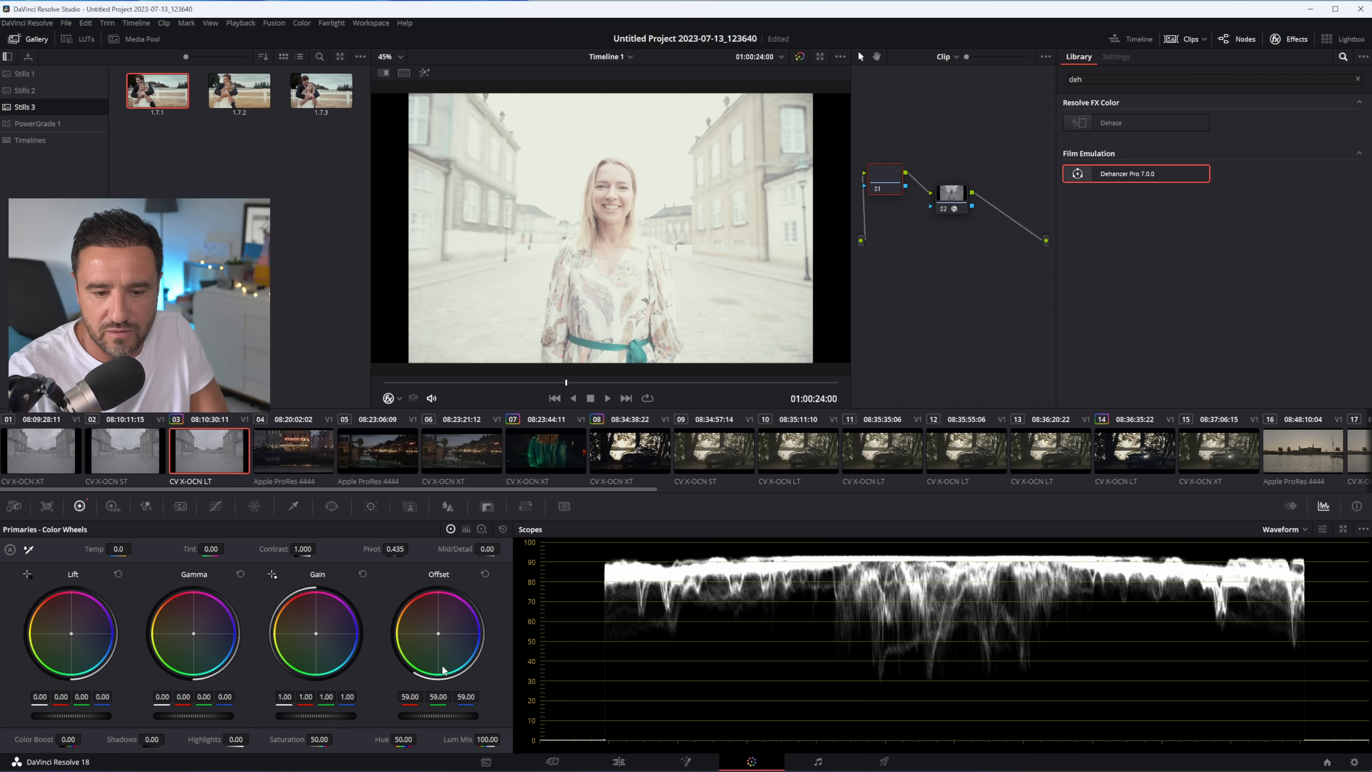
{"action": "left_click", "coordinate": [484, 572]}
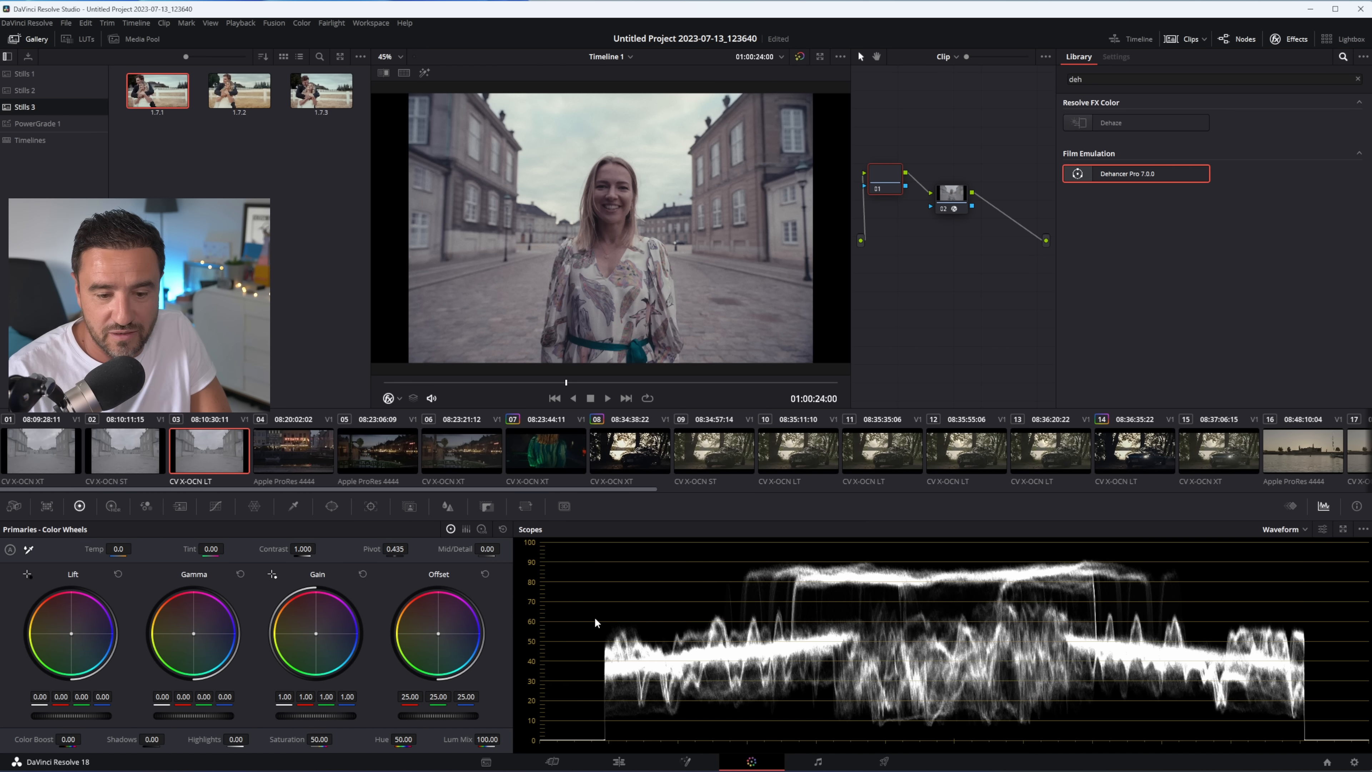
- Set Exposure Comp. on the Dehancer node to 0.552
{"action": "left_click", "coordinate": [951, 193]}
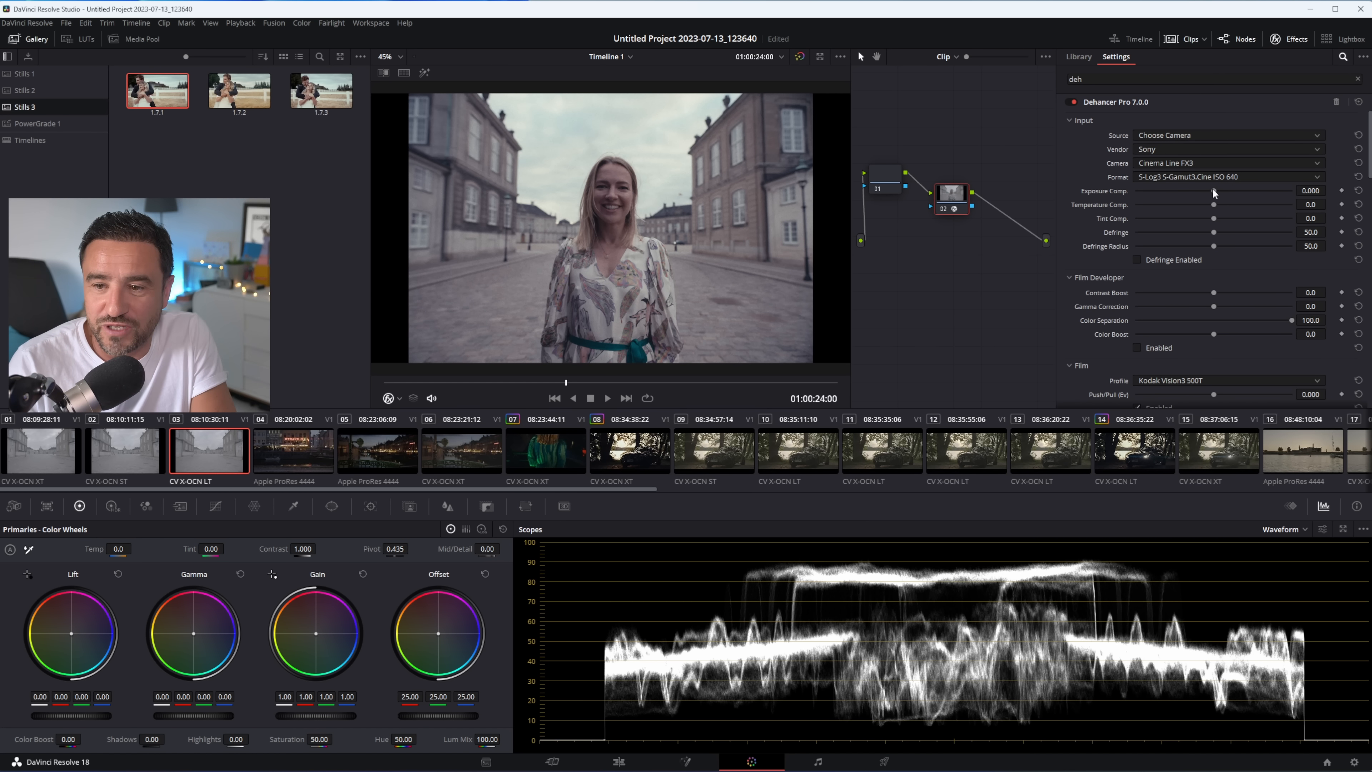
{"action": "mouse_move", "coordinate": [1214, 190]}
{"action": "left_mouse_down"}
{"action": "mouse_move", "coordinate": [1193, 191]}
{"action": "mouse_move", "coordinate": [1225, 190]}
{"action": "mouse_move", "coordinate": [1199, 196]}
{"action": "left_mouse_up"}
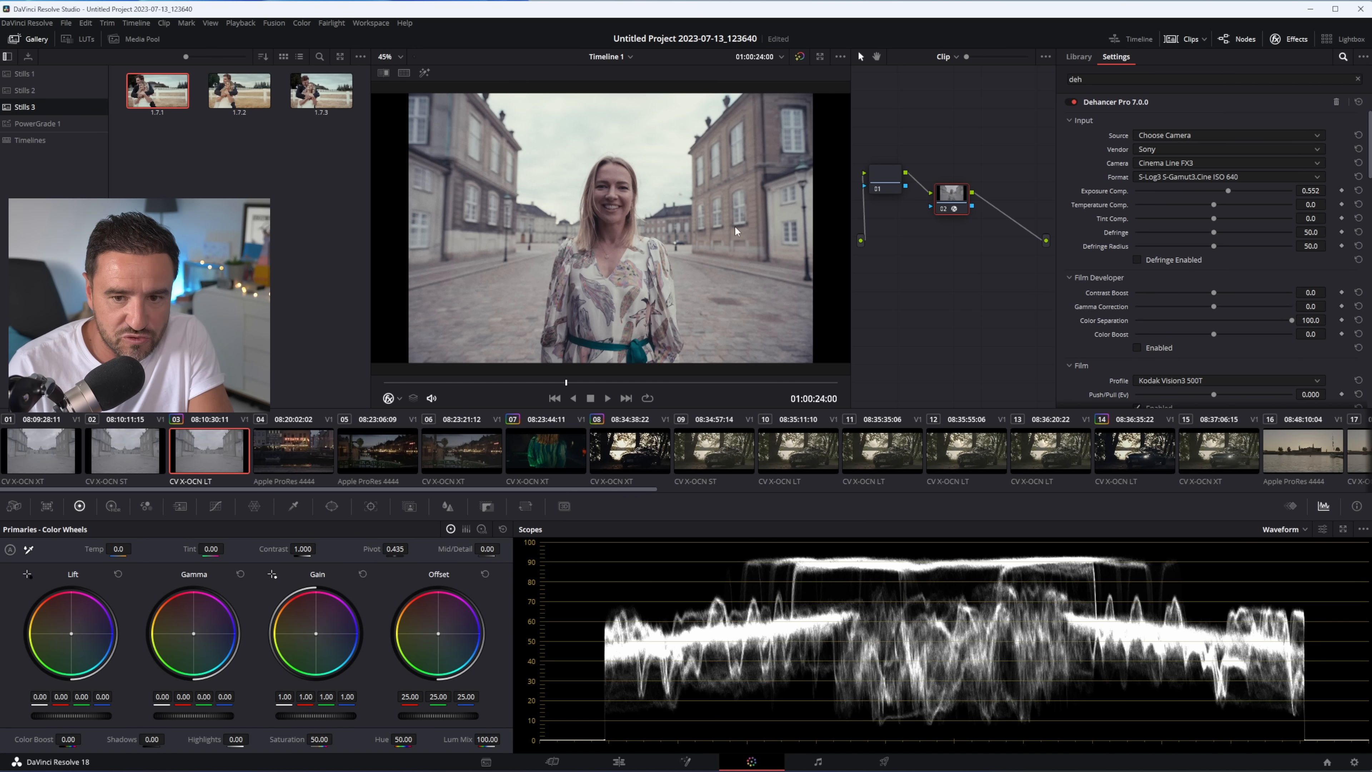
- Set the gamma of node 01 to ACEScc
{"action": "left_click", "coordinate": [884, 179]}
{"action": "right_click", "coordinate": [885, 179]}
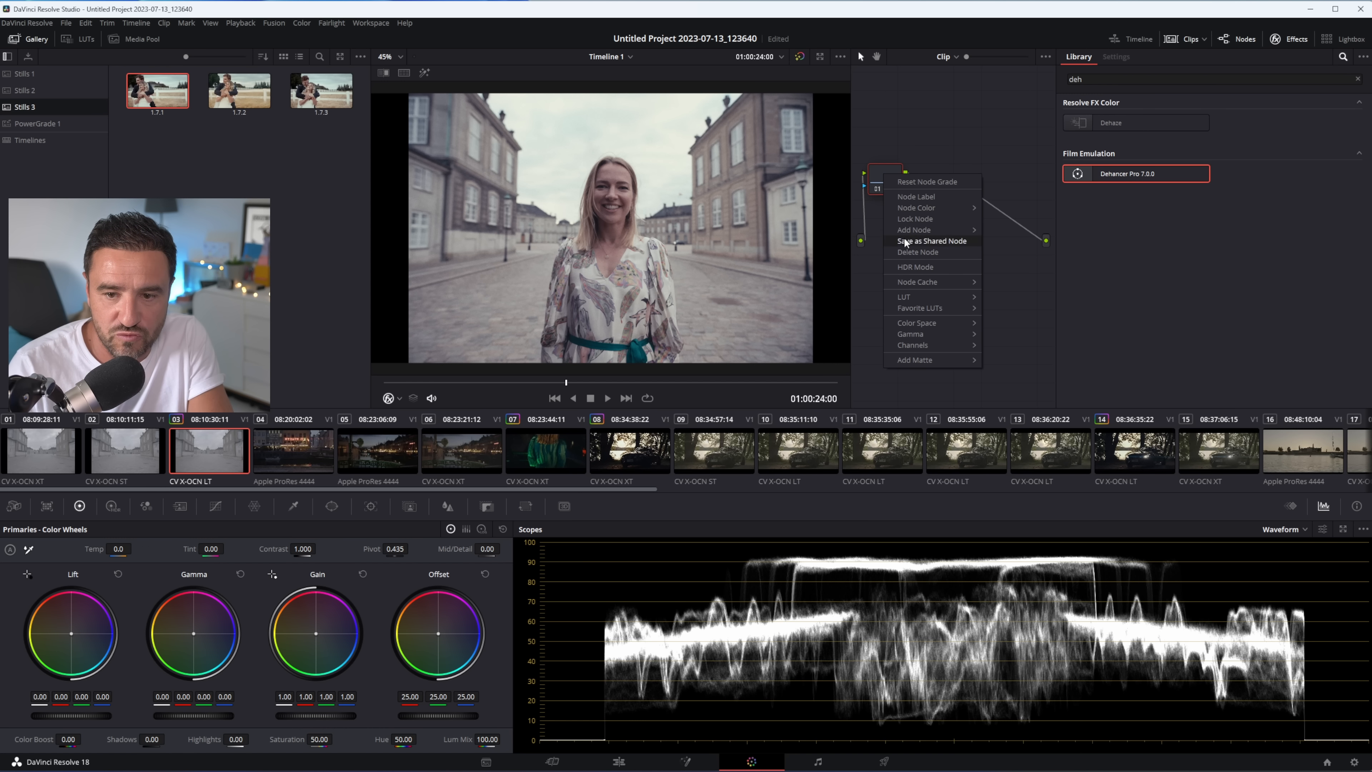
{"action": "mouse_move", "coordinate": [908, 335]}
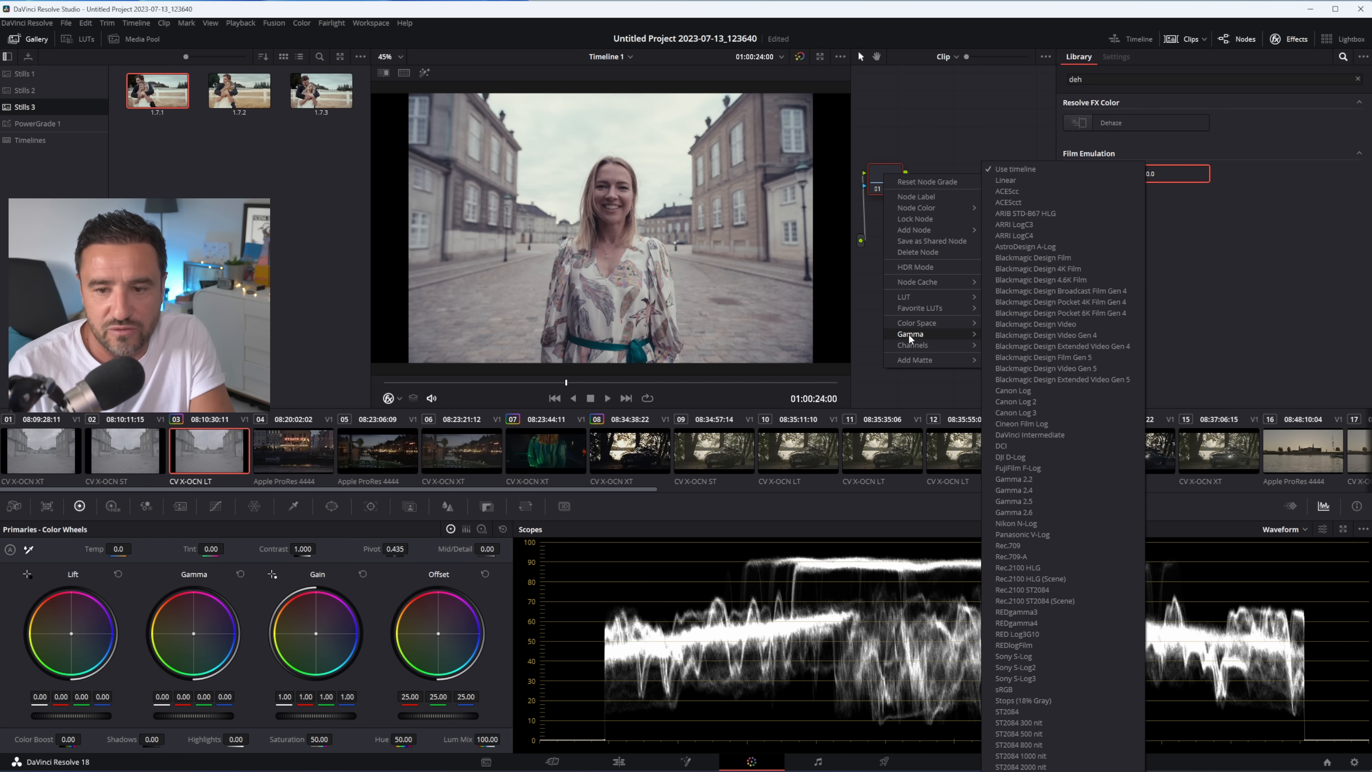
{"action": "left_click", "coordinate": [1016, 194]}
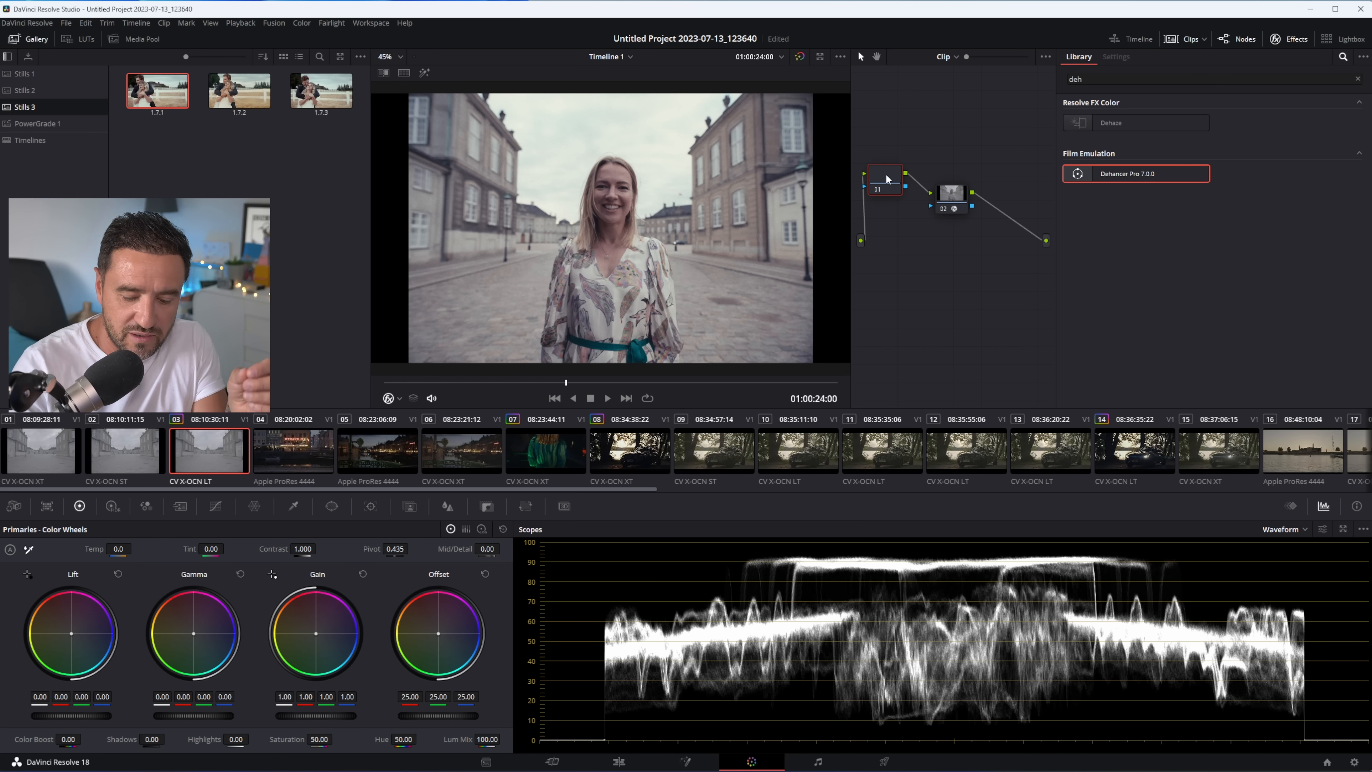
- Try brightening and darkening node 01 in single offset steps between about -3 and 38
{"action": "key", "text": "KP_Add"}
{"action": "key", "text": "KP_Add"}
{"action": "key", "text": "KP_Add"}
{"action": "key", "text": "KP_Add"}
{"action": "key", "text": "KP_Add"}
{"action": "key", "text": "KP_Add"}
{"action": "key", "text": "KP_Add"}
{"action": "key", "text": "KP_Add"}
{"action": "key", "text": "KP_Add"}
{"action": "key", "text": "KP_Add"}
{"action": "key", "text": "KP_Add"}
{"action": "key", "text": "KP_Add"}
{"action": "key", "text": "KP_Add"}
{"action": "key", "text": "KP_Add"}
{"action": "key", "text": "KP_Add"}
{"action": "key", "text": "KP_Add"}
{"action": "key", "text": "KP_Add"}
{"action": "key", "text": "KP_Add"}
{"action": "key", "text": "KP_Subtract"}
{"action": "key", "text": "KP_Subtract"}
{"action": "key", "text": "KP_Subtract"}
{"action": "key", "text": "KP_Subtract"}
{"action": "key", "text": "KP_Subtract"}
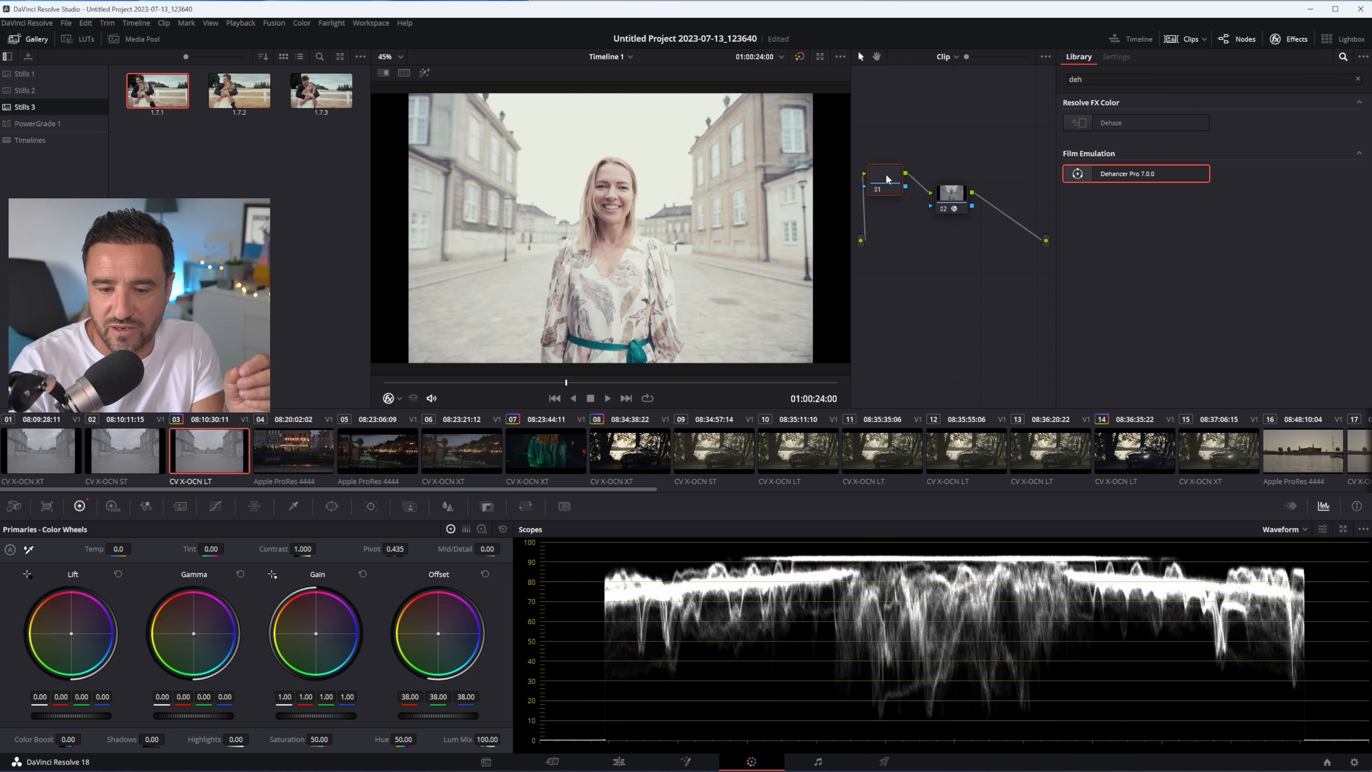
{"action": "key", "text": "KP_Subtract"}
{"action": "key", "text": "KP_Subtract"}
{"action": "key", "text": "KP_Subtract"}
{"action": "key", "text": "KP_Subtract"}
{"action": "key", "text": "KP_Subtract"}
{"action": "key", "text": "KP_Subtract"}
{"action": "key", "text": "KP_Subtract"}
{"action": "key", "text": "KP_Subtract"}
{"action": "key", "text": "KP_Subtract"}
{"action": "key", "text": "KP_Subtract"}
{"action": "key", "text": "KP_Subtract"}
{"action": "key", "text": "KP_Subtract"}
{"action": "key", "text": "KP_Subtract"}
{"action": "key", "text": "KP_Subtract"}
{"action": "key", "text": "KP_Subtract"}
{"action": "key", "text": "KP_Subtract"}
{"action": "key", "text": "KP_Subtract"}
{"action": "key", "text": "KP_Subtract"}
{"action": "key", "text": "KP_Subtract"}
{"action": "key", "text": "KP_Subtract"}
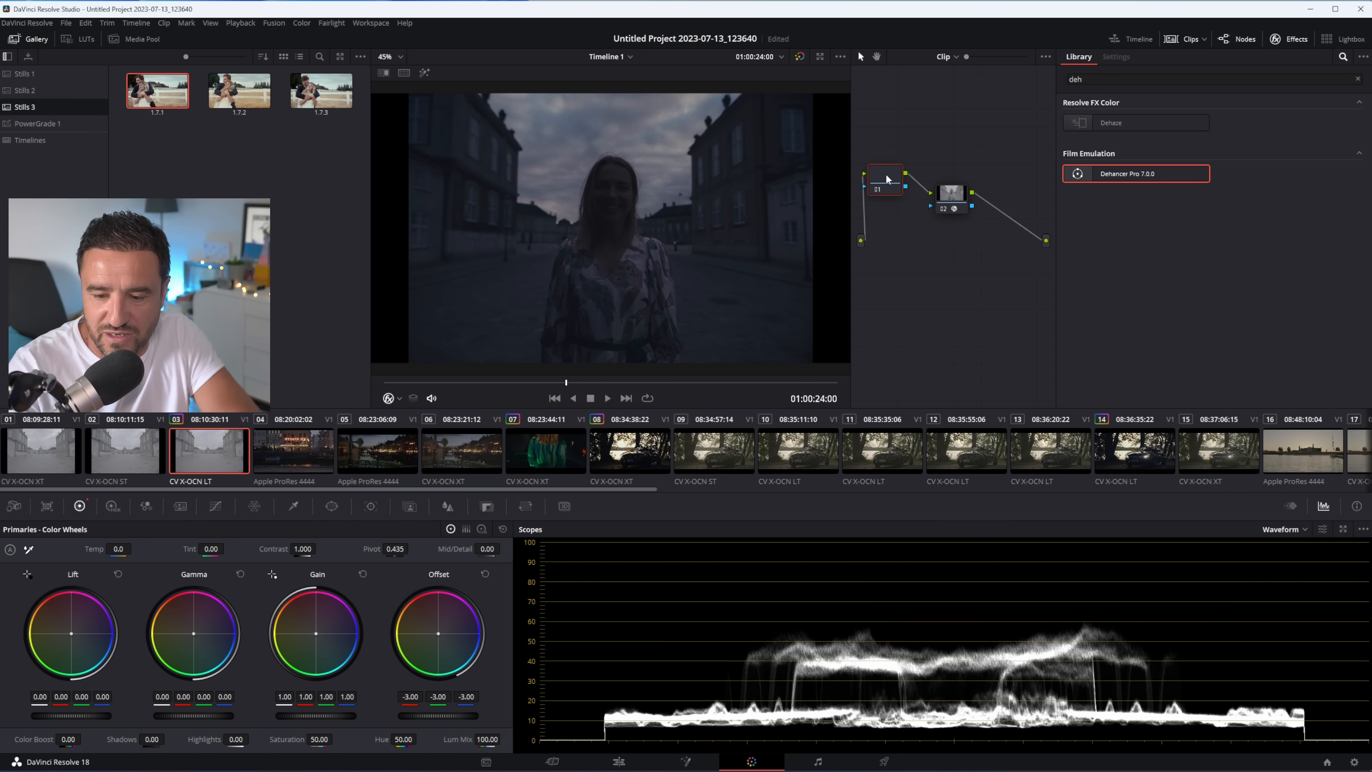
{"action": "key", "text": "KP_Add"}
{"action": "key", "text": "KP_Add"}
{"action": "key", "text": "KP_Add"}
{"action": "key", "text": "KP_Add"}
{"action": "key", "text": "KP_Add"}
{"action": "key", "text": "KP_Add"}
{"action": "key", "text": "KP_Add"}
{"action": "key", "text": "KP_Add"}
{"action": "key", "text": "KP_Add"}
{"action": "key", "text": "KP_Add"}
{"action": "key", "text": "KP_Add"}
{"action": "key", "text": "KP_Add"}
{"action": "key", "text": "KP_Add"}
{"action": "key", "text": "KP_Add"}
{"action": "key", "text": "KP_Add"}
{"action": "key", "text": "KP_Add"}
{"action": "key", "text": "KP_Add"}
{"action": "key", "text": "KP_Add"}
{"action": "key", "text": "KP_Add"}
{"action": "key", "text": "KP_Add"}
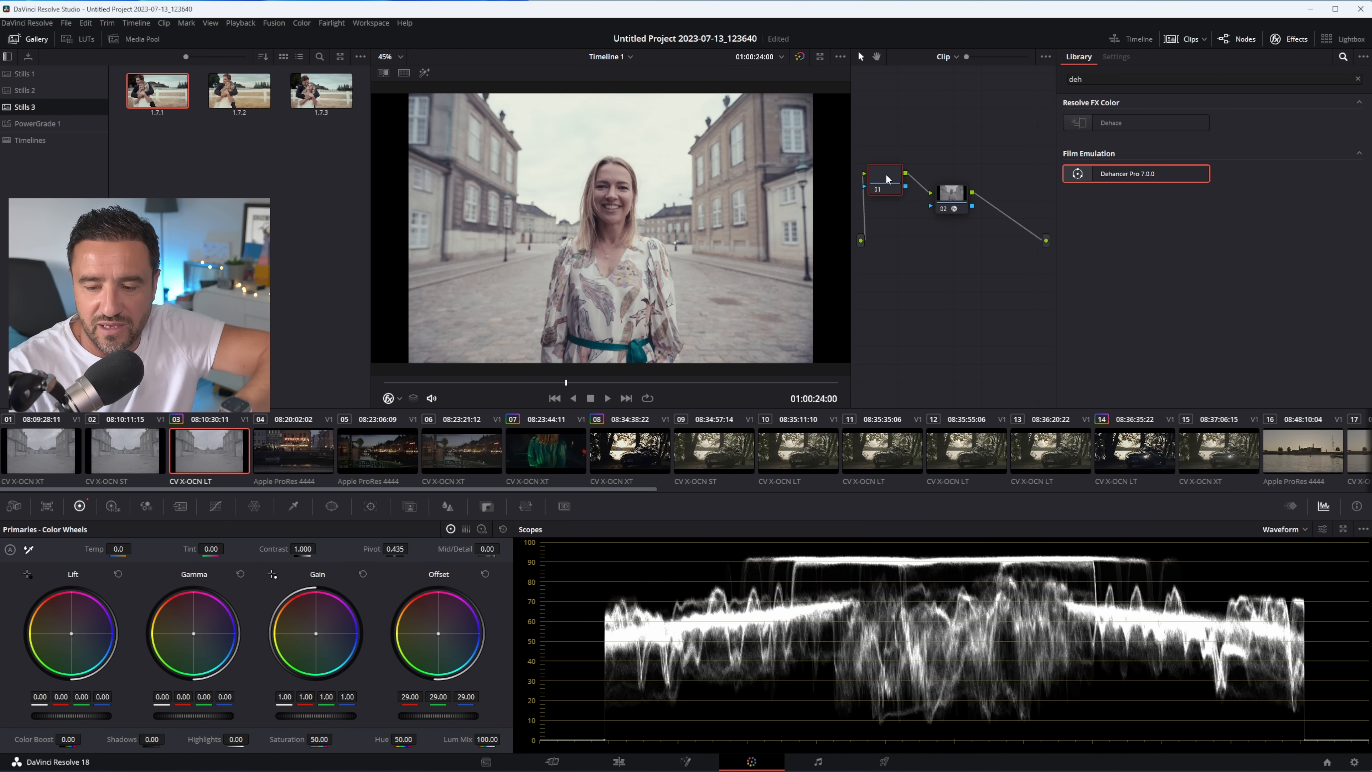
{"action": "key", "text": "KP_Add"}
{"action": "key", "text": "KP_Add"}
{"action": "key", "text": "KP_Add"}
{"action": "key", "text": "KP_Add"}
{"action": "key", "text": "KP_Add"}
{"action": "key", "text": "KP_Add"}
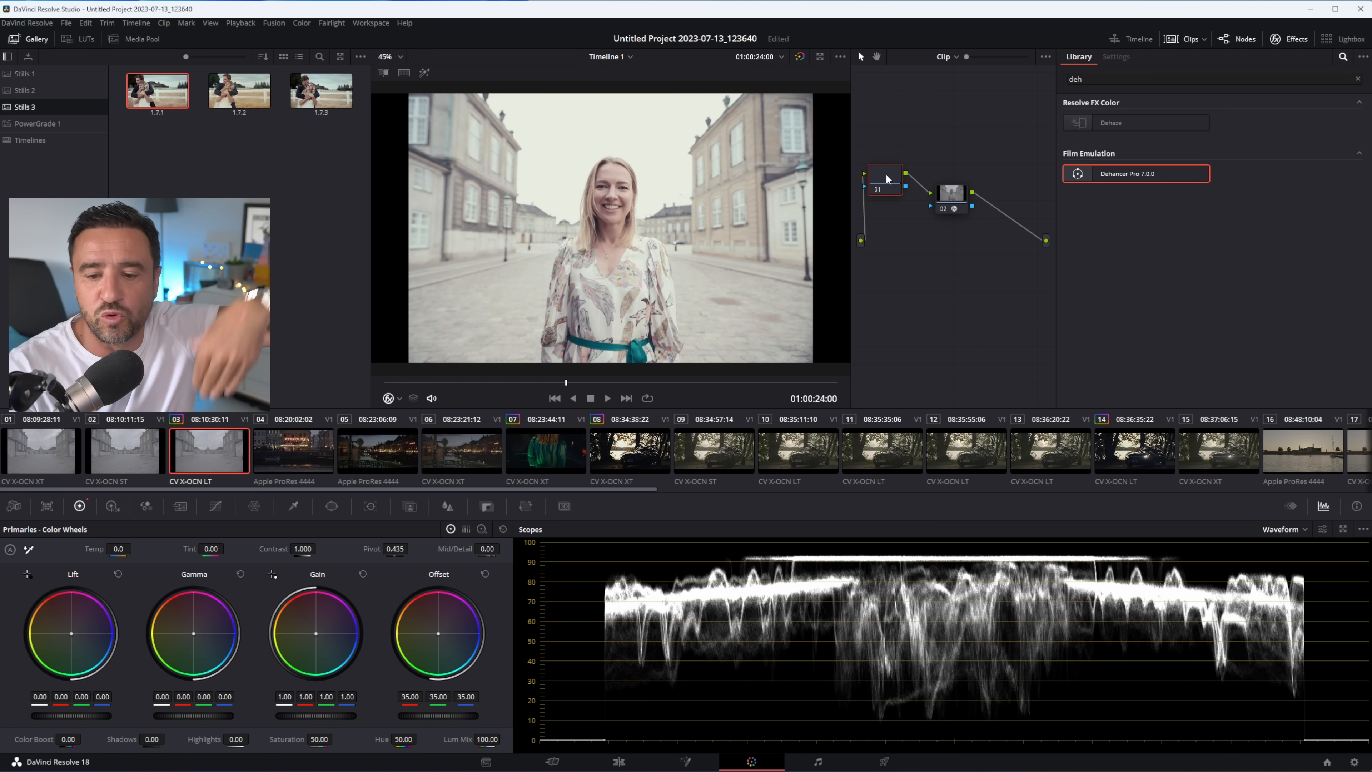
{"action": "key", "text": "KP_Subtract"}
{"action": "key", "text": "KP_Subtract"}
{"action": "key", "text": "KP_Subtract"}
{"action": "key", "text": "KP_Subtract"}
{"action": "key", "text": "KP_Subtract"}
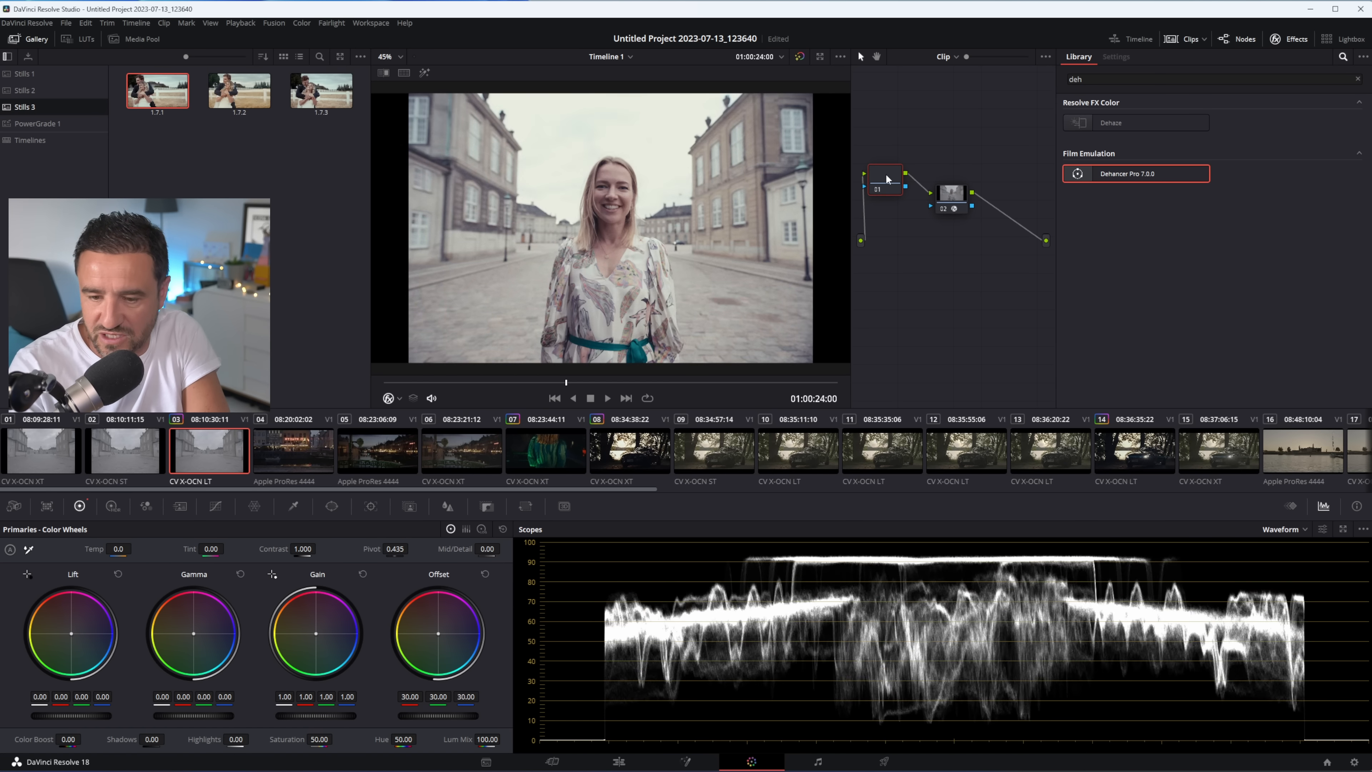
{"action": "key", "text": "KP_Subtract"}
{"action": "key", "text": "KP_Subtract"}
{"action": "key", "text": "KP_Subtract"}
{"action": "key", "text": "KP_Subtract"}
{"action": "key", "text": "KP_Subtract"}
{"action": "key", "text": "KP_Subtract"}
{"action": "key", "text": "KP_Subtract"}
{"action": "key", "text": "KP_Subtract"}
{"action": "key", "text": "KP_Subtract"}
{"action": "key", "text": "KP_Subtract"}
{"action": "key", "text": "KP_Subtract"}
{"action": "key", "text": "KP_Subtract"}
{"action": "key", "text": "KP_Subtract"}
{"action": "key", "text": "KP_Subtract"}
{"action": "key", "text": "KP_Subtract"}
{"action": "key", "text": "KP_Subtract"}
{"action": "key", "text": "KP_Subtract"}
{"action": "key", "text": "KP_Subtract"}
{"action": "key", "text": "KP_Subtract"}
{"action": "key", "text": "KP_Subtract"}
{"action": "key", "text": "KP_Add"}
{"action": "key", "text": "KP_Add"}
{"action": "key", "text": "KP_Add"}
{"action": "key", "text": "KP_Add"}
{"action": "key", "text": "KP_Add"}
{"action": "key", "text": "KP_Add"}
{"action": "key", "text": "KP_Add"}
{"action": "key", "text": "KP_Add"}
{"action": "key", "text": "KP_Add"}
{"action": "key", "text": "KP_Add"}
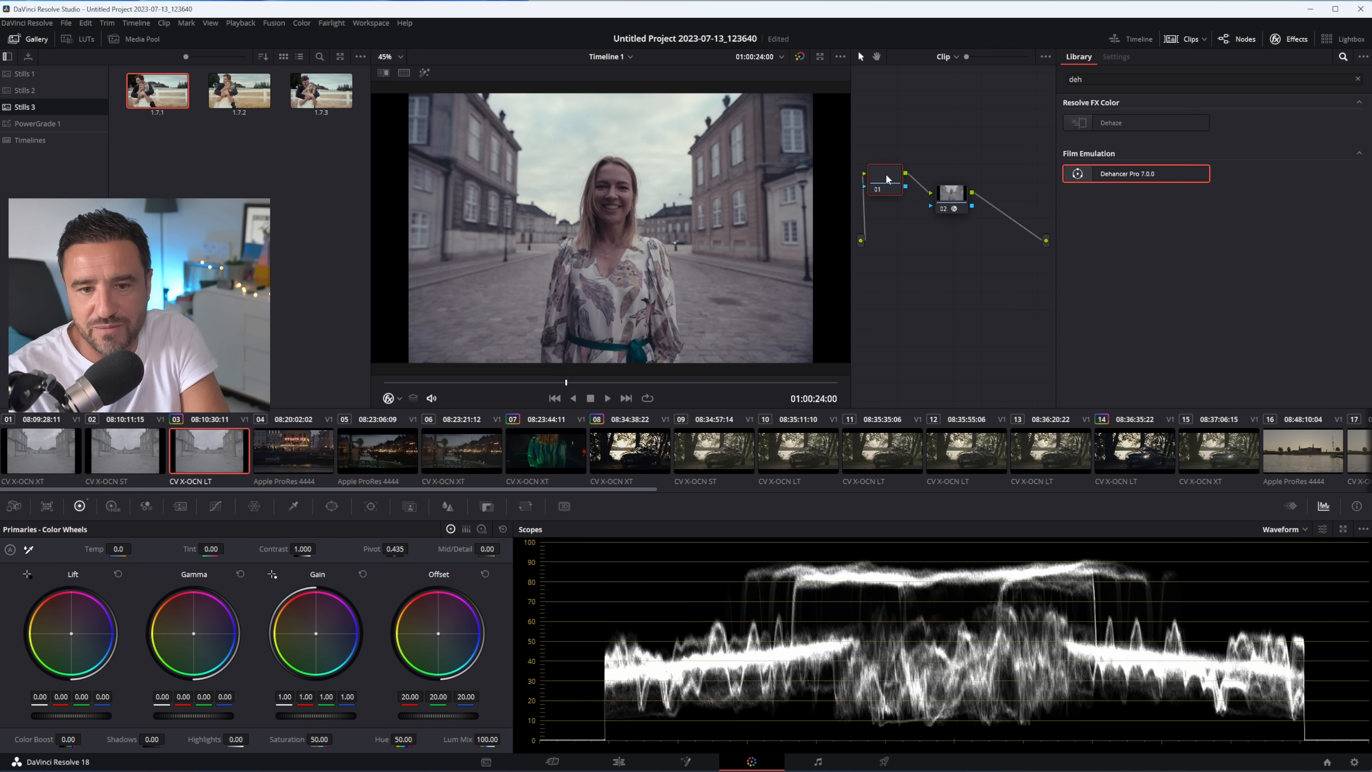
- Enable the Color Head on the Dehancer node, trying Yellow - Blue at -14.2 and 5.7 and resetting it to 0
{"action": "left_click", "coordinate": [950, 199]}
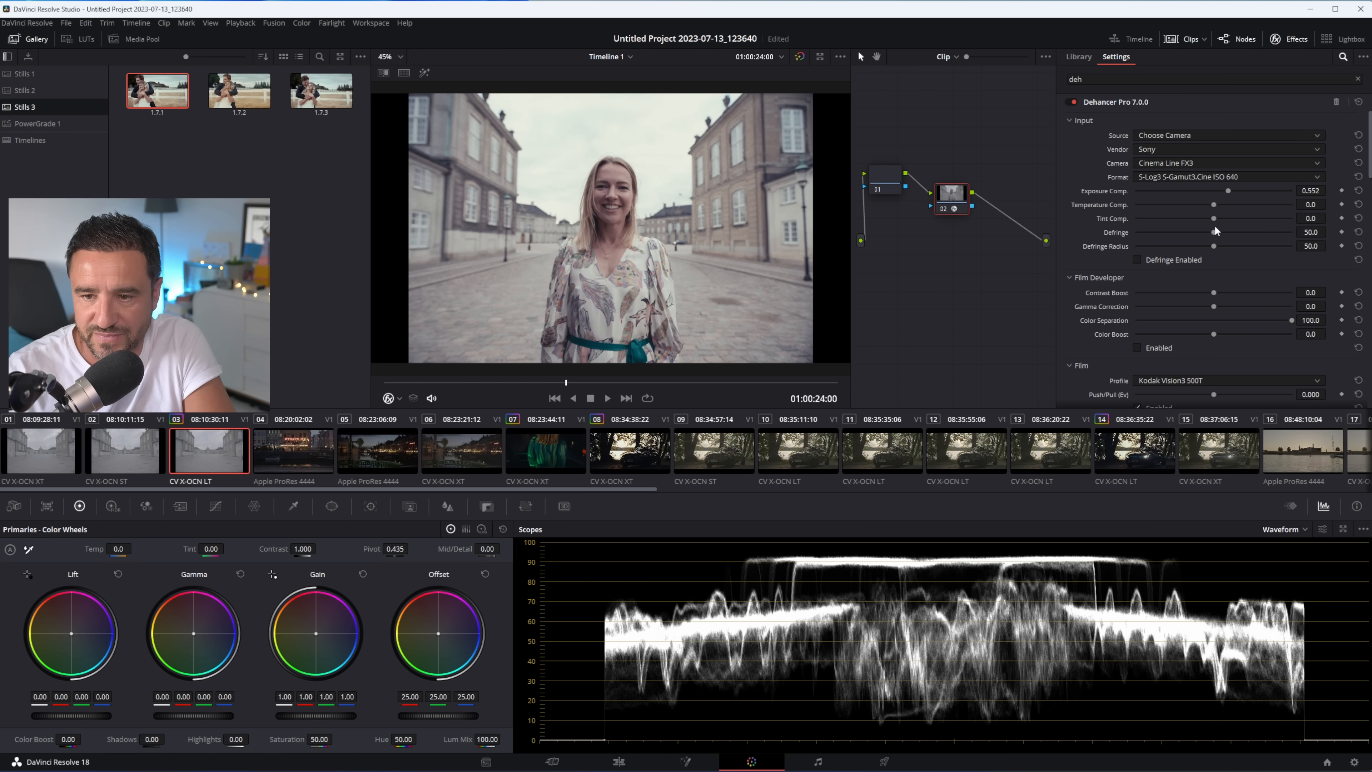
{"action": "scroll", "coordinate": [1214, 226], "scroll_direction": "down", "scroll_amount": 3}
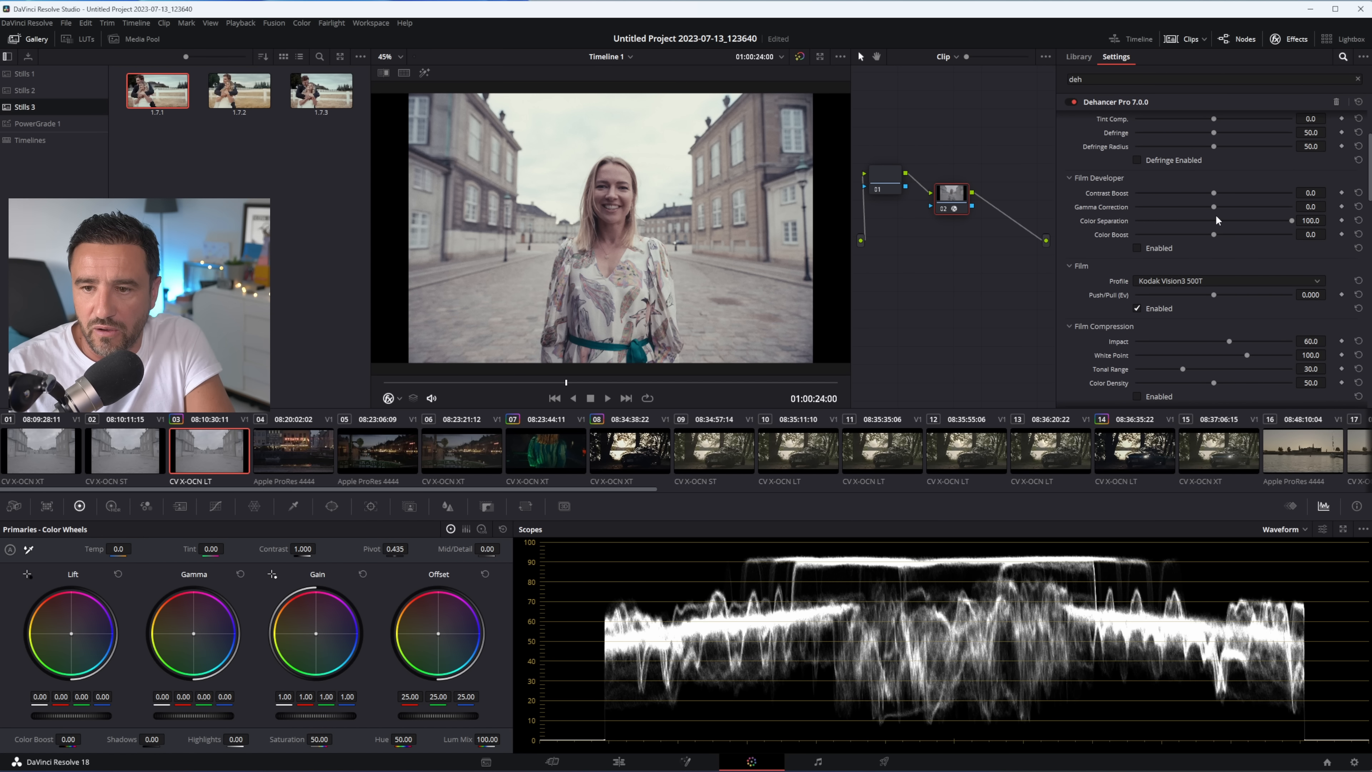
{"action": "scroll", "coordinate": [1216, 216], "scroll_direction": "down", "scroll_amount": 2}
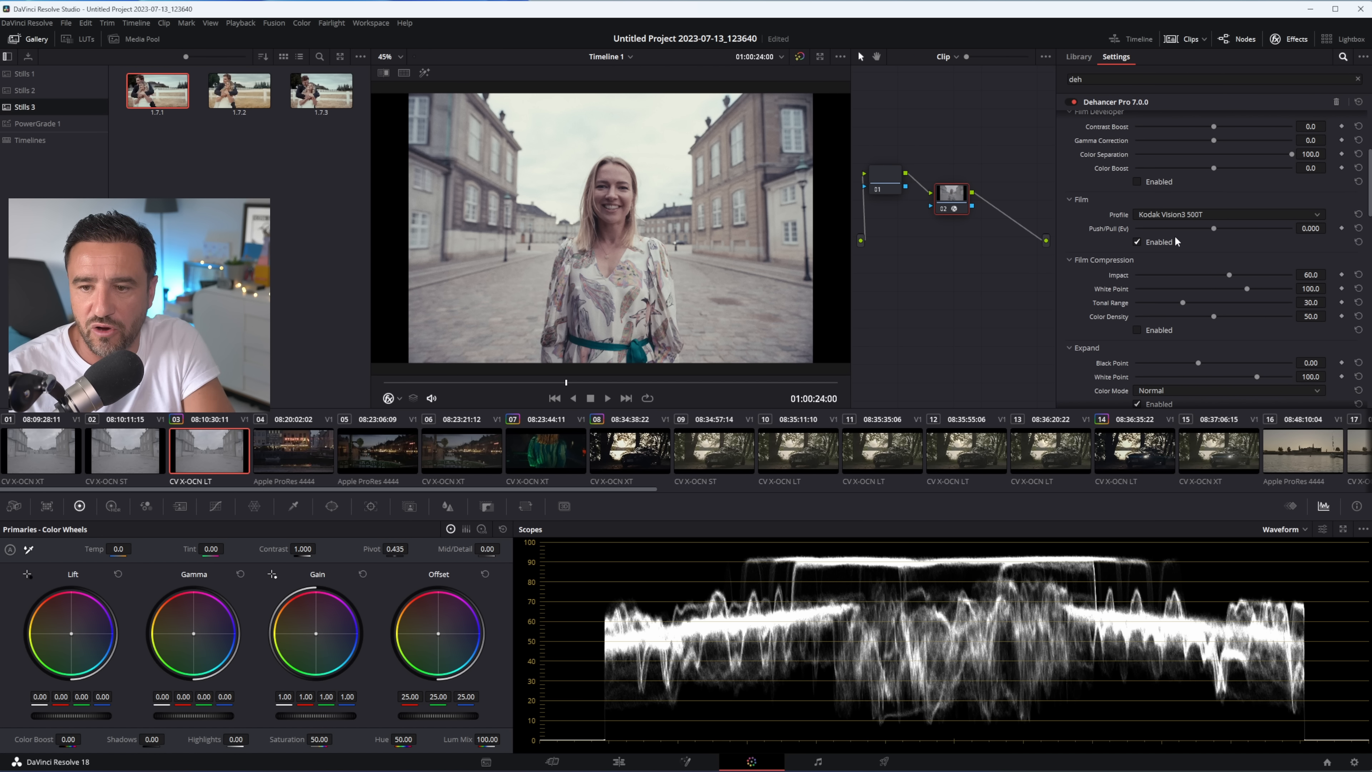
{"action": "scroll", "coordinate": [1192, 231], "scroll_direction": "down", "scroll_amount": 6}
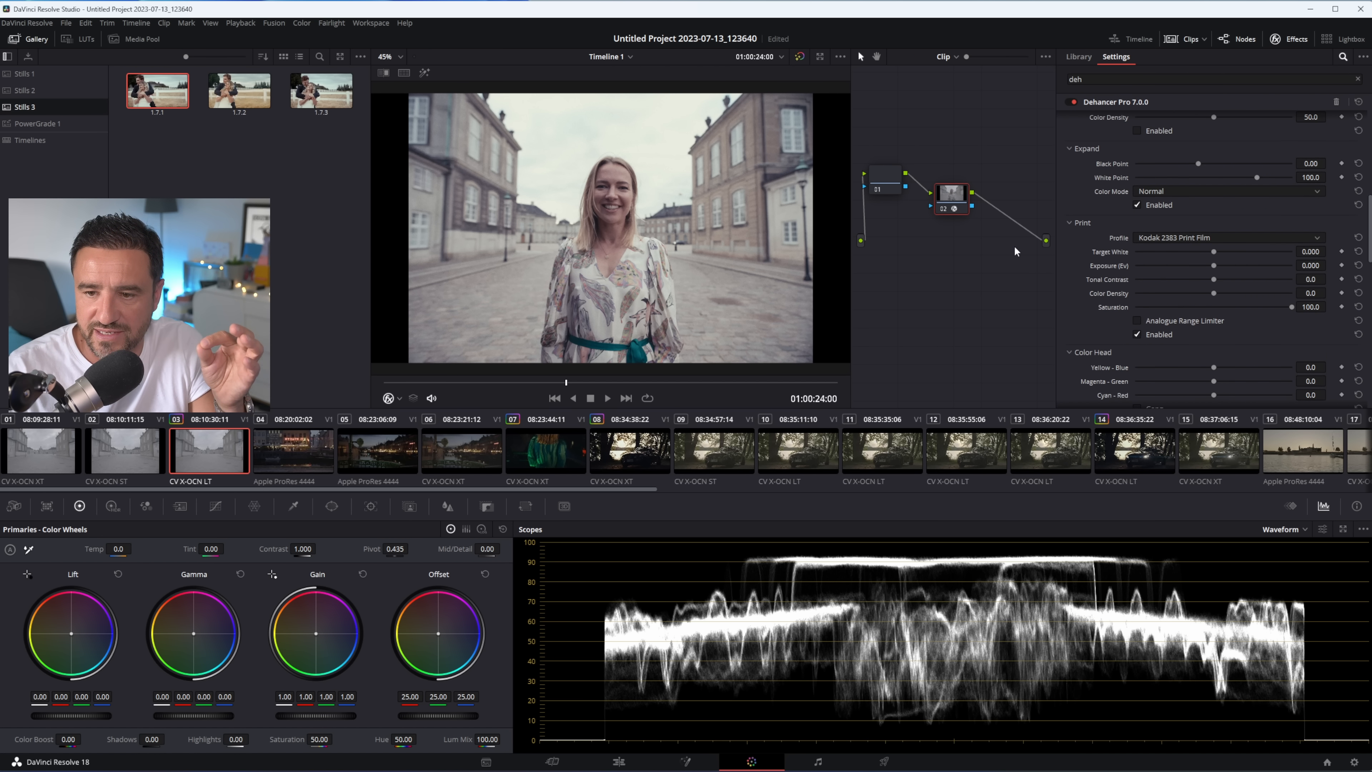
{"action": "scroll", "coordinate": [1225, 274], "scroll_direction": "down", "scroll_amount": 3}
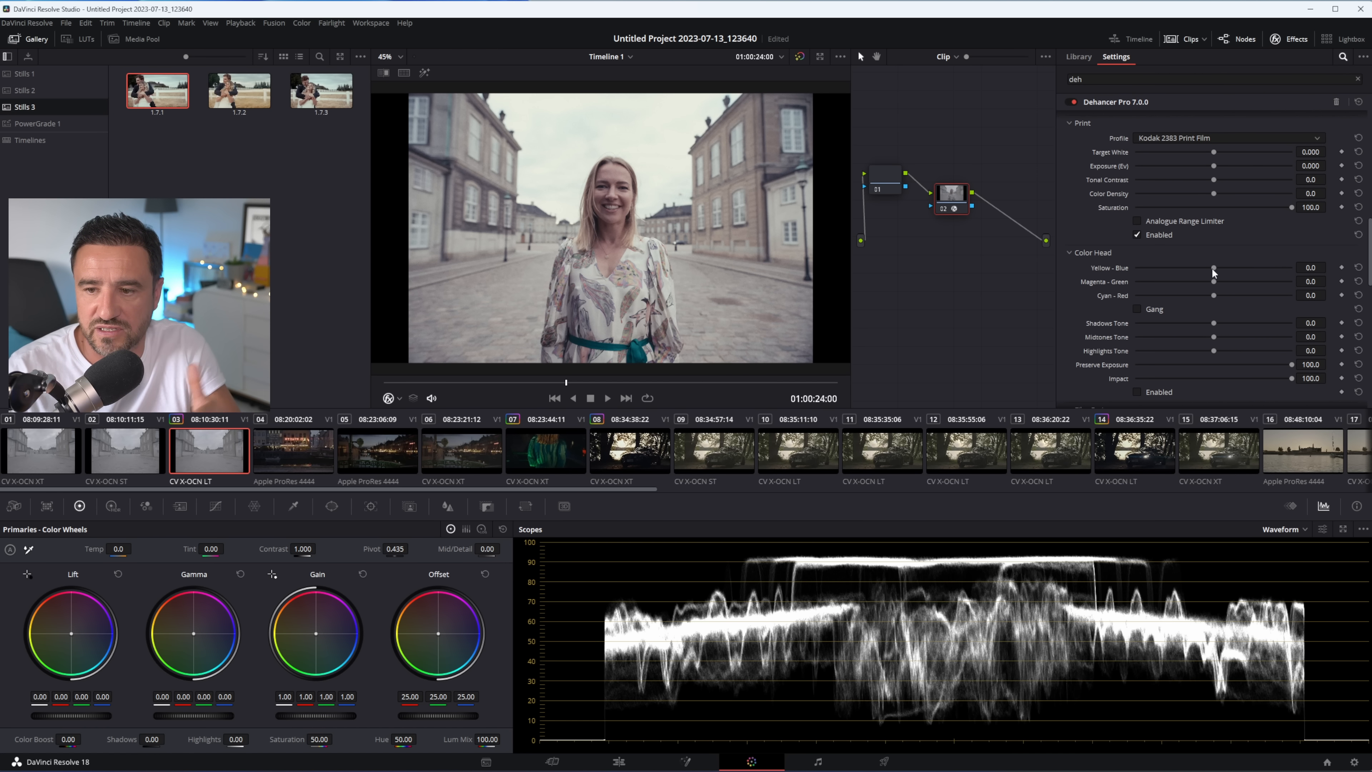
{"action": "mouse_move", "coordinate": [1212, 269]}
{"action": "left_mouse_down"}
{"action": "mouse_move", "coordinate": [1147, 270]}
{"action": "mouse_move", "coordinate": [1237, 267]}
{"action": "mouse_move", "coordinate": [1173, 273]}
{"action": "mouse_move", "coordinate": [1190, 269]}
{"action": "left_mouse_up"}
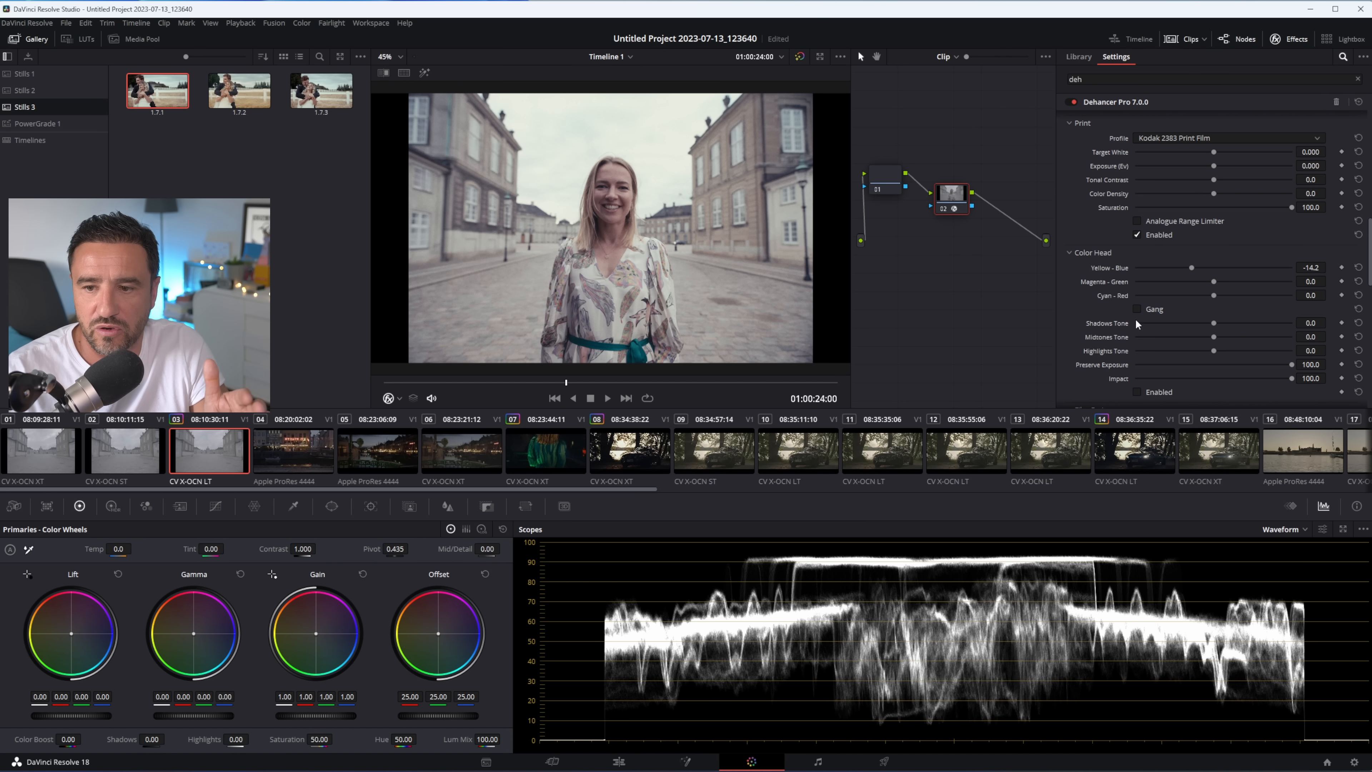
{"action": "left_click", "coordinate": [1153, 391]}
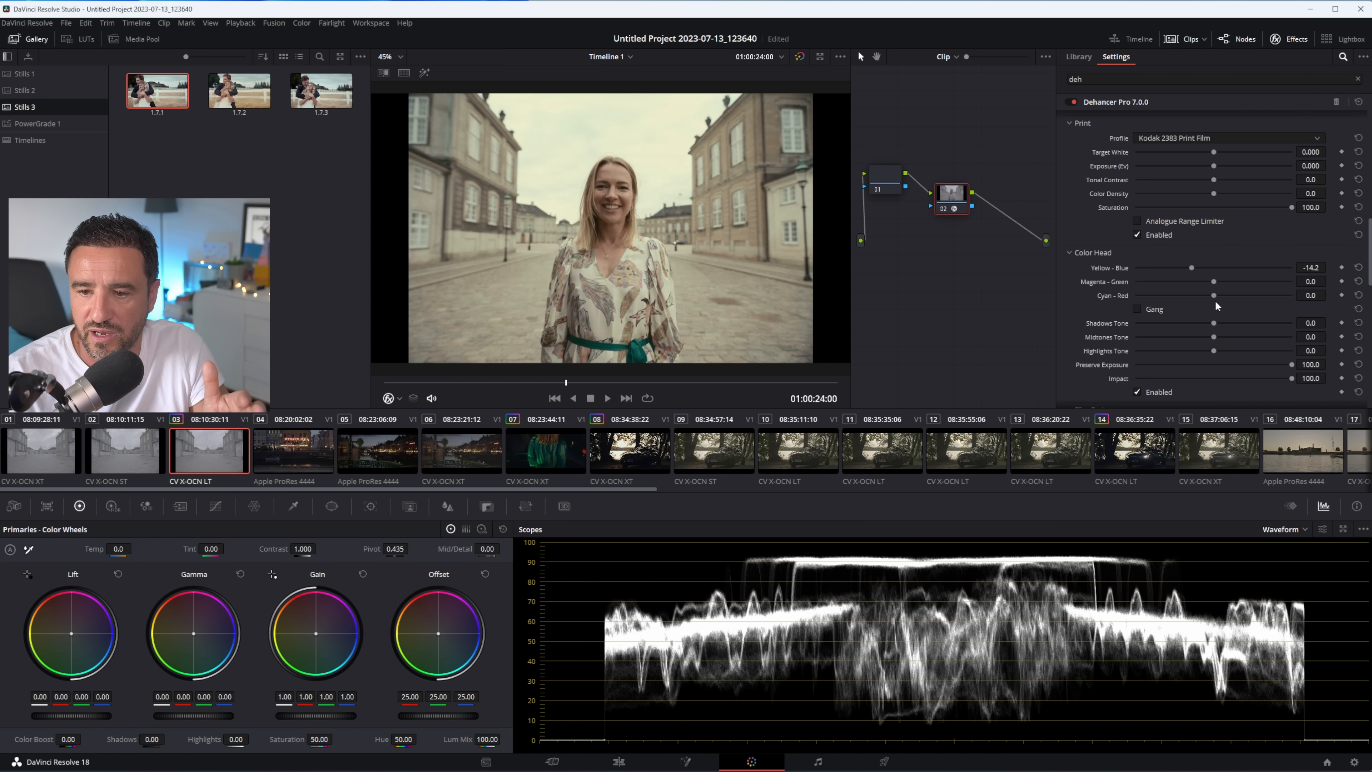
{"action": "left_click_drag", "start_coordinate": [1191, 268], "coordinate": [1222, 269]}
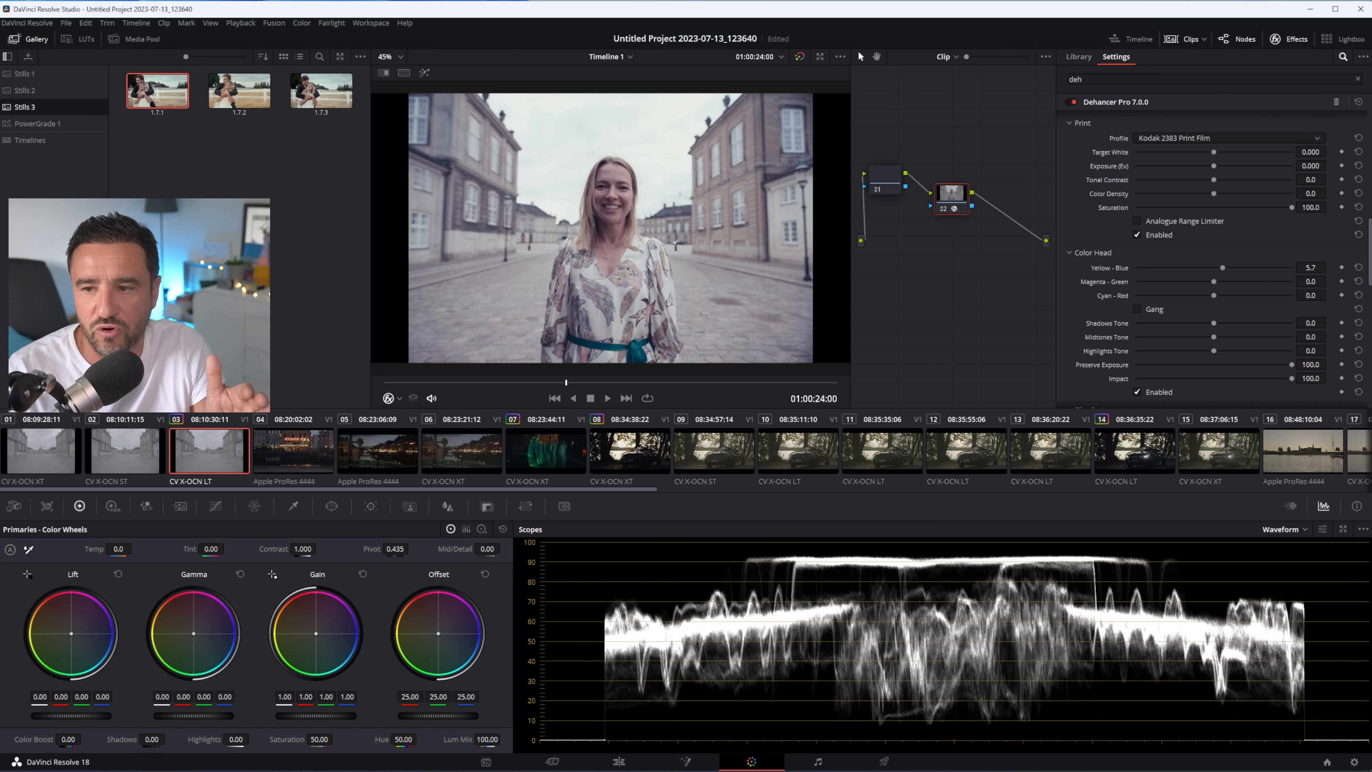
{"action": "left_click", "coordinate": [1358, 267]}
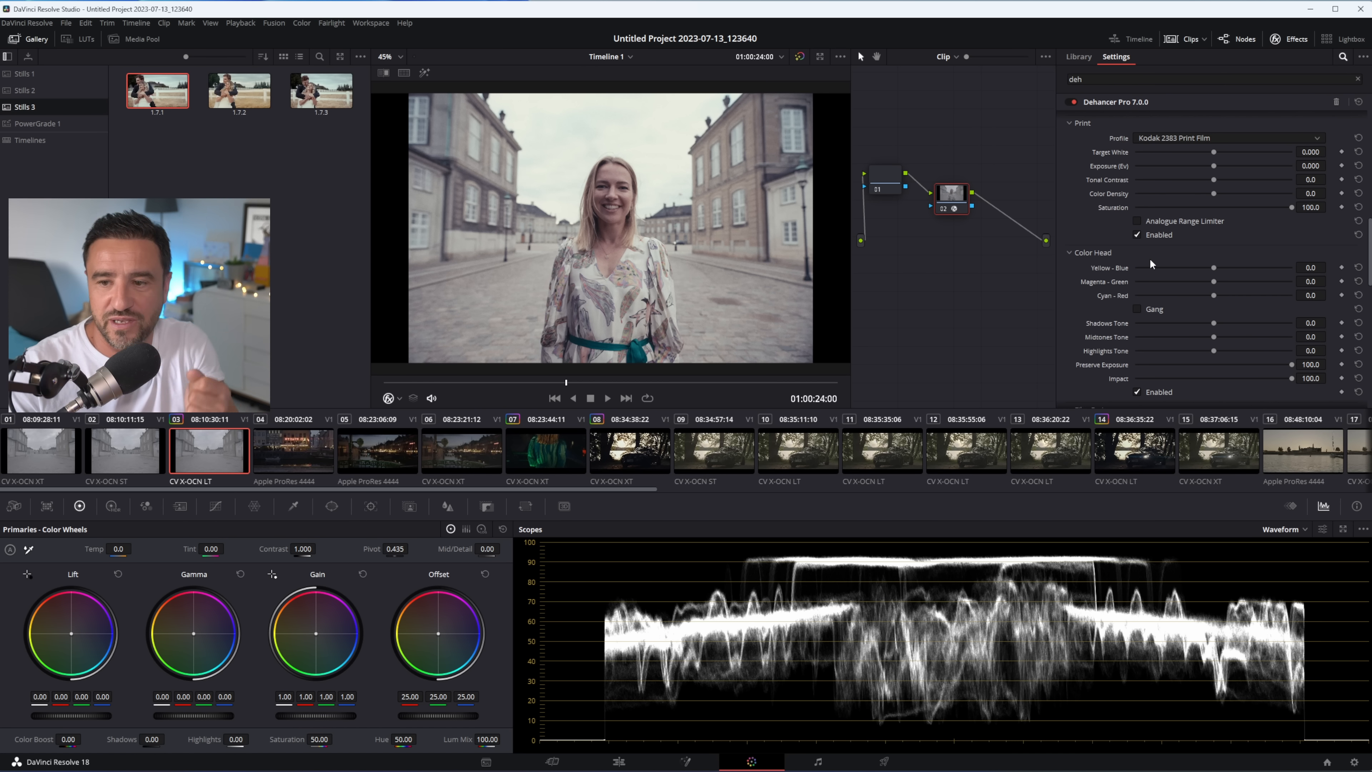
- Try the Custom and 8 mm ISO 250 Film Grain profiles on the Dehancer node and play the clip to judge them
{"action": "scroll", "coordinate": [1219, 352], "scroll_direction": "down", "scroll_amount": 4}
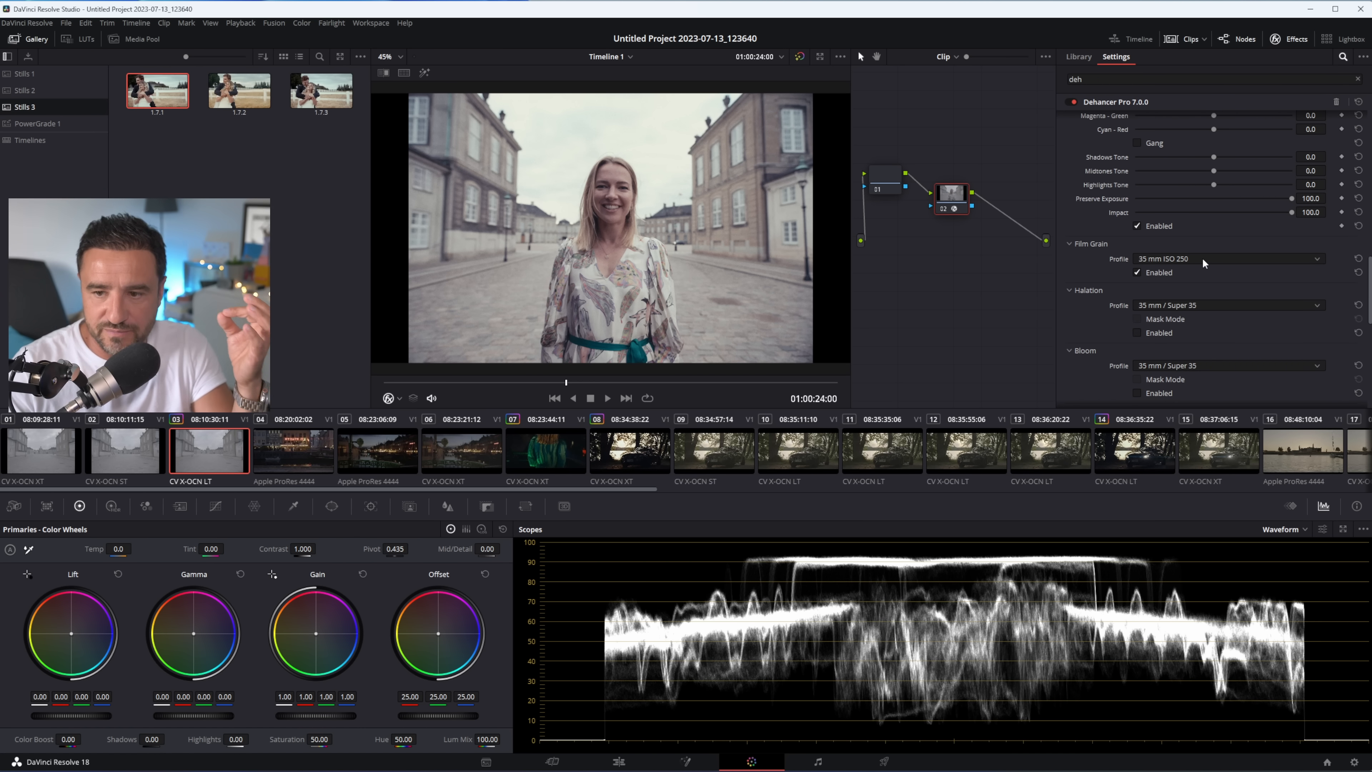
{"action": "left_click", "coordinate": [1180, 258]}
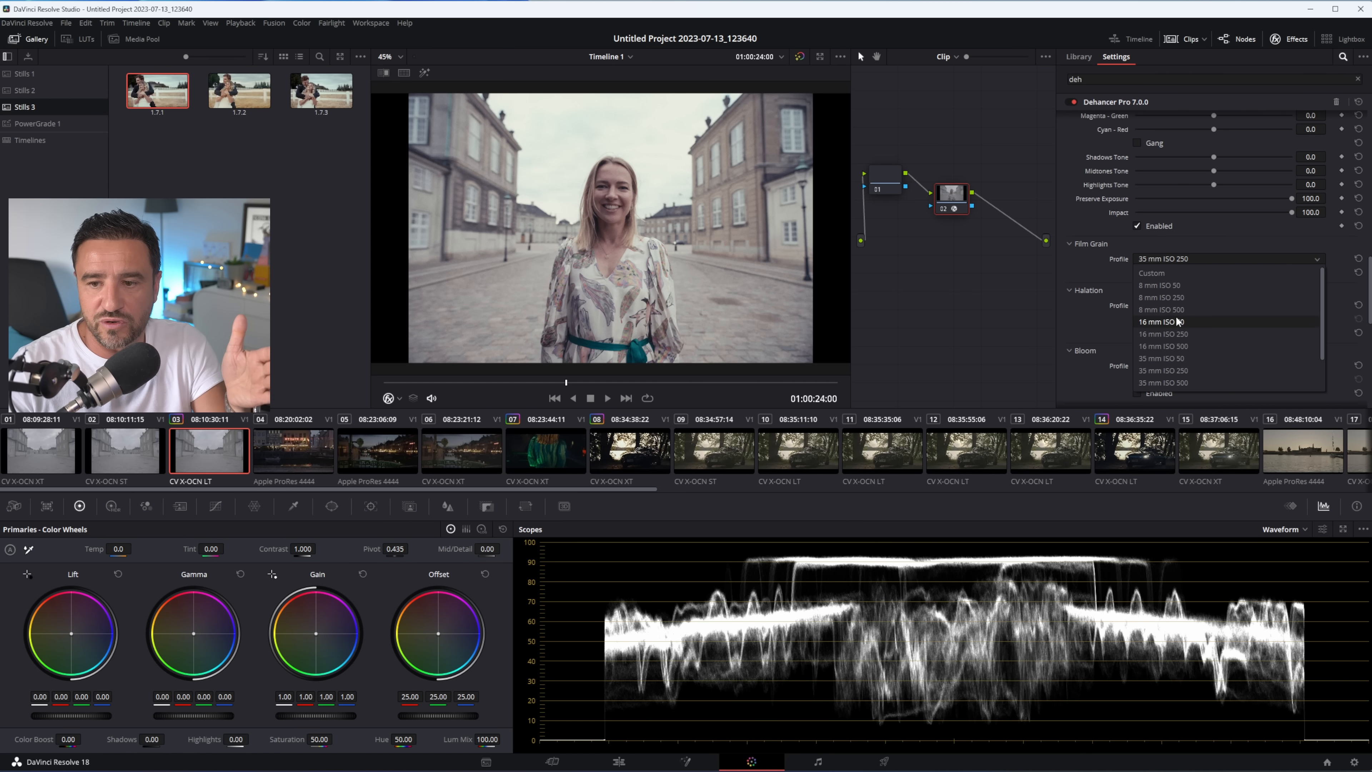
{"action": "left_click", "coordinate": [1152, 273]}
{"action": "left_click", "coordinate": [1159, 258]}
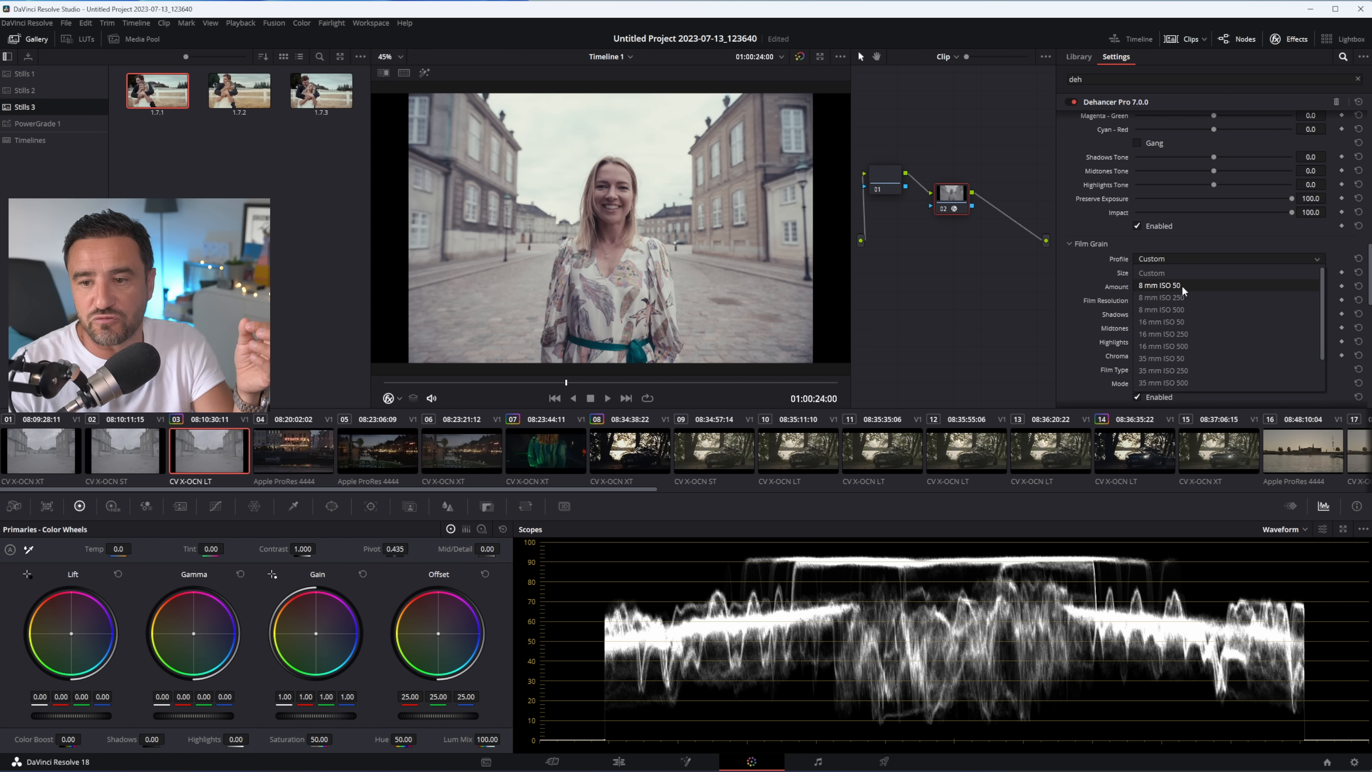
{"action": "scroll", "coordinate": [1181, 286], "scroll_direction": "up", "scroll_amount": 1}
{"action": "left_click", "coordinate": [1185, 297]}
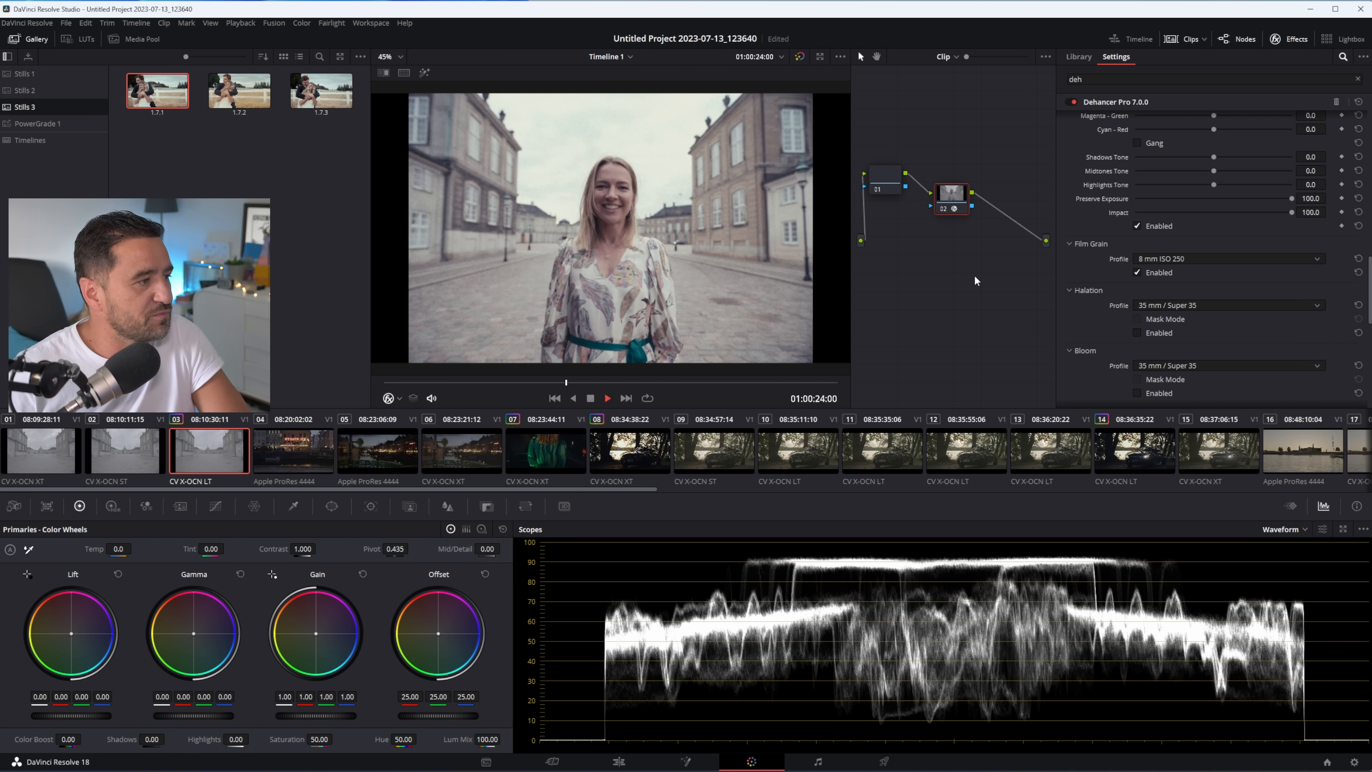
{"action": "key", "text": "space"}
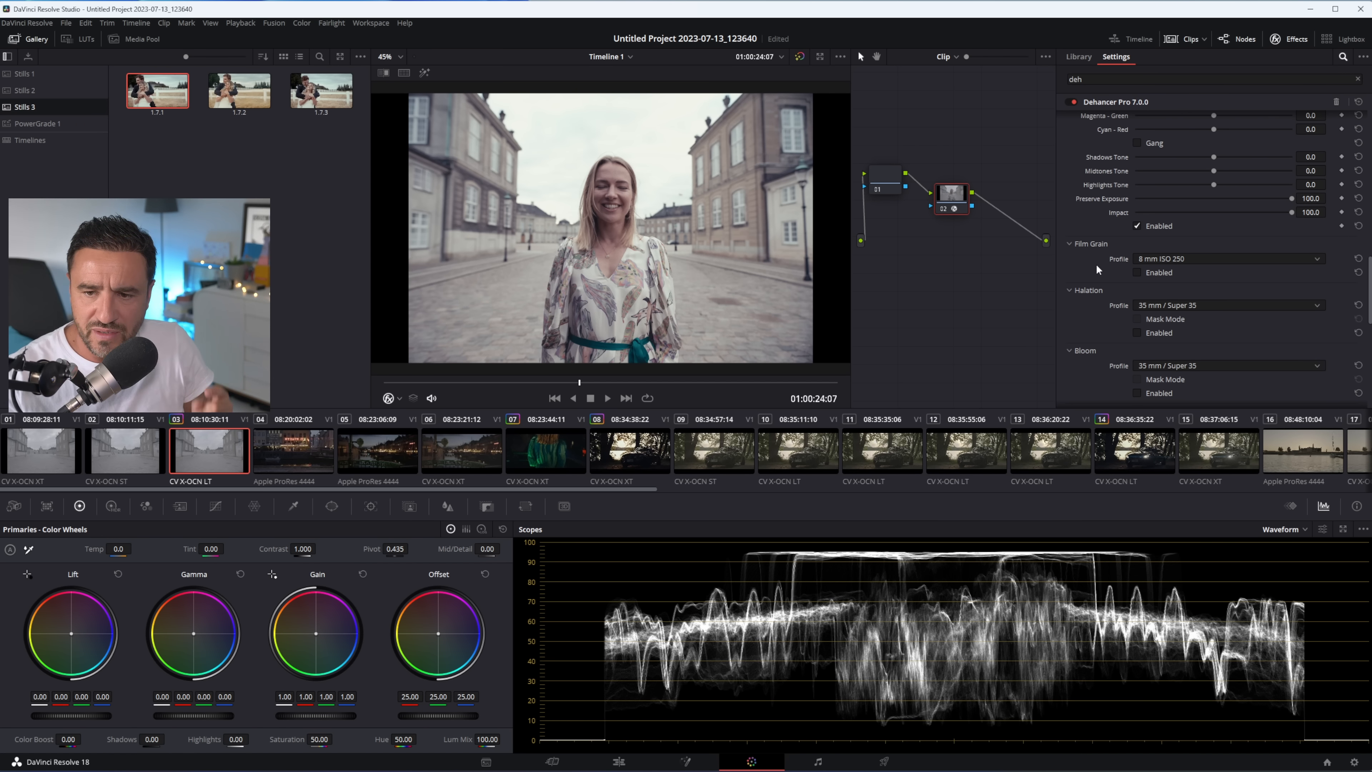
- Review the Halation, Bloom, Film Damage, Film Breath and Gate Weave settings, including the available Halation profiles
{"action": "scroll", "coordinate": [1133, 317], "scroll_direction": "down", "scroll_amount": 2}
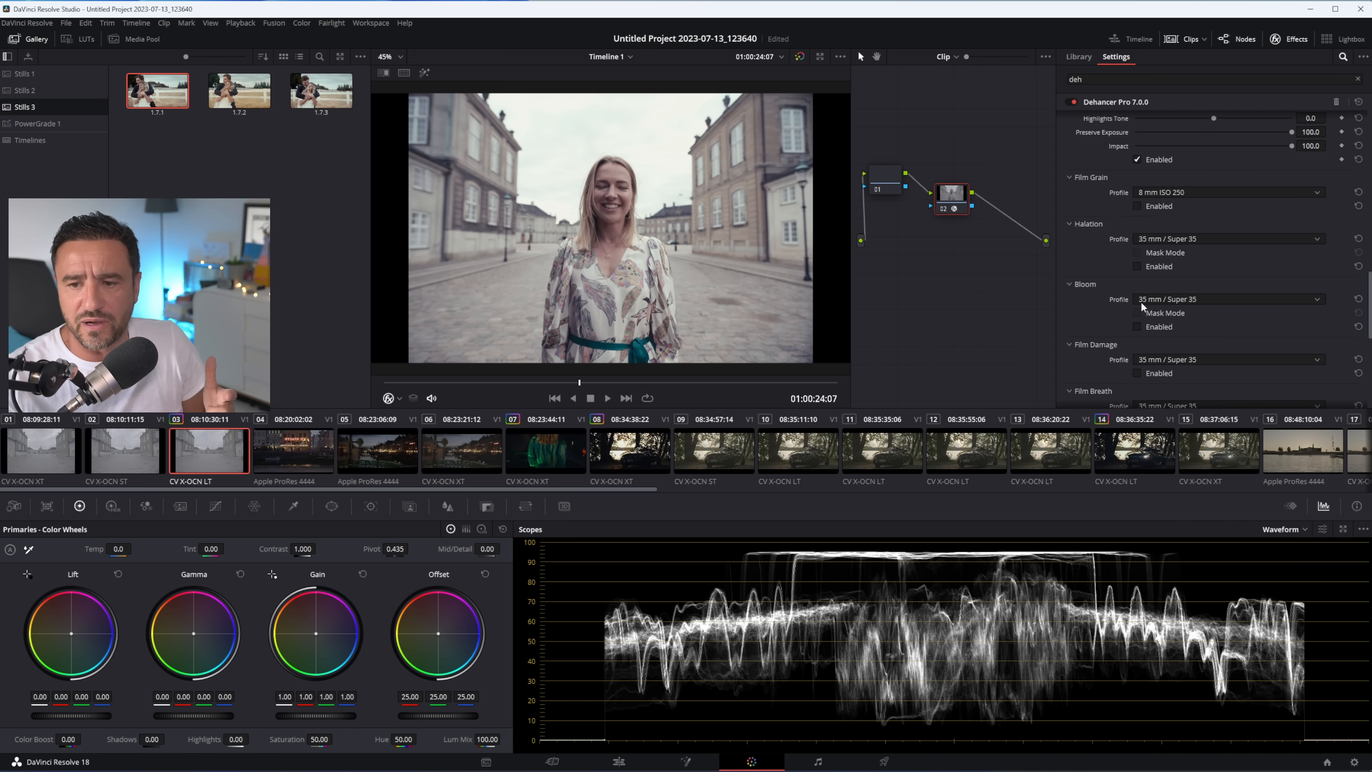
{"action": "scroll", "coordinate": [1098, 336], "scroll_direction": "up", "scroll_amount": 3}
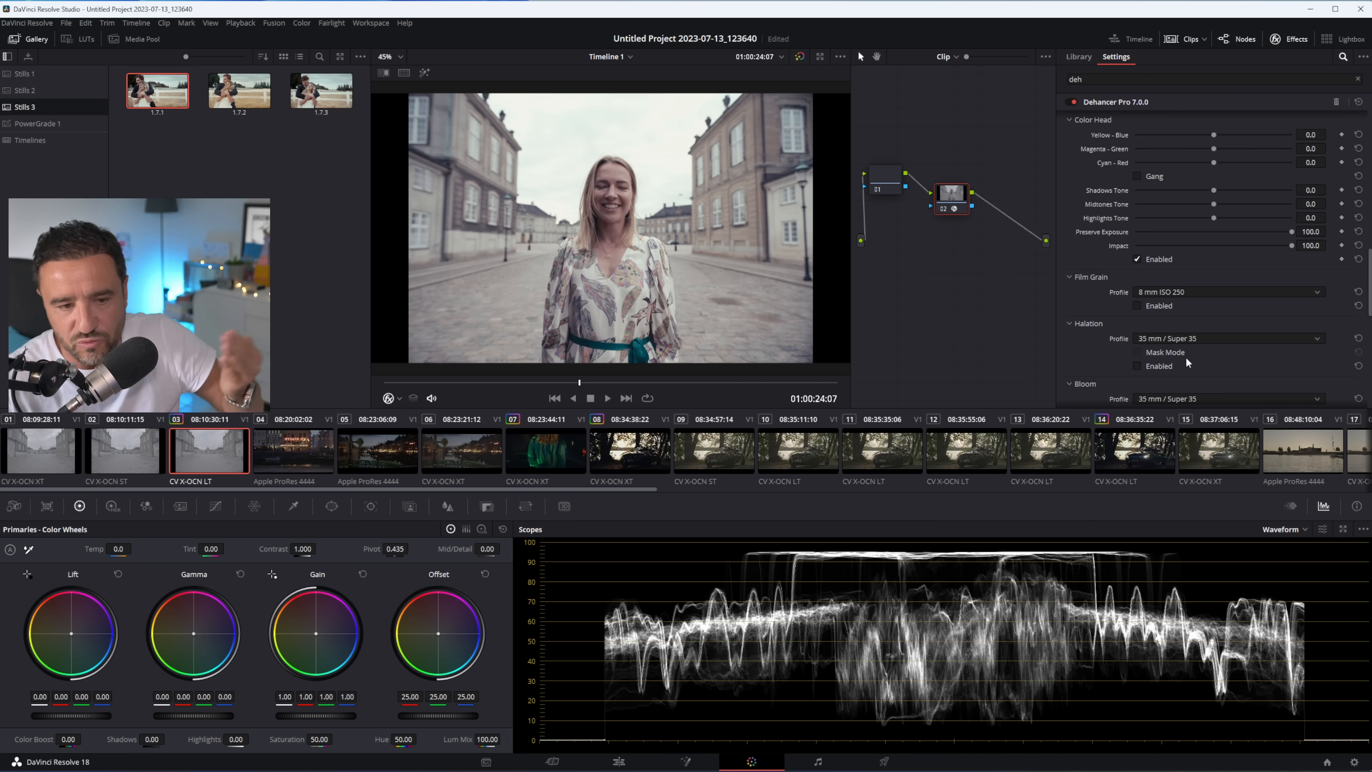
{"action": "scroll", "coordinate": [1184, 349], "scroll_direction": "down", "scroll_amount": 1}
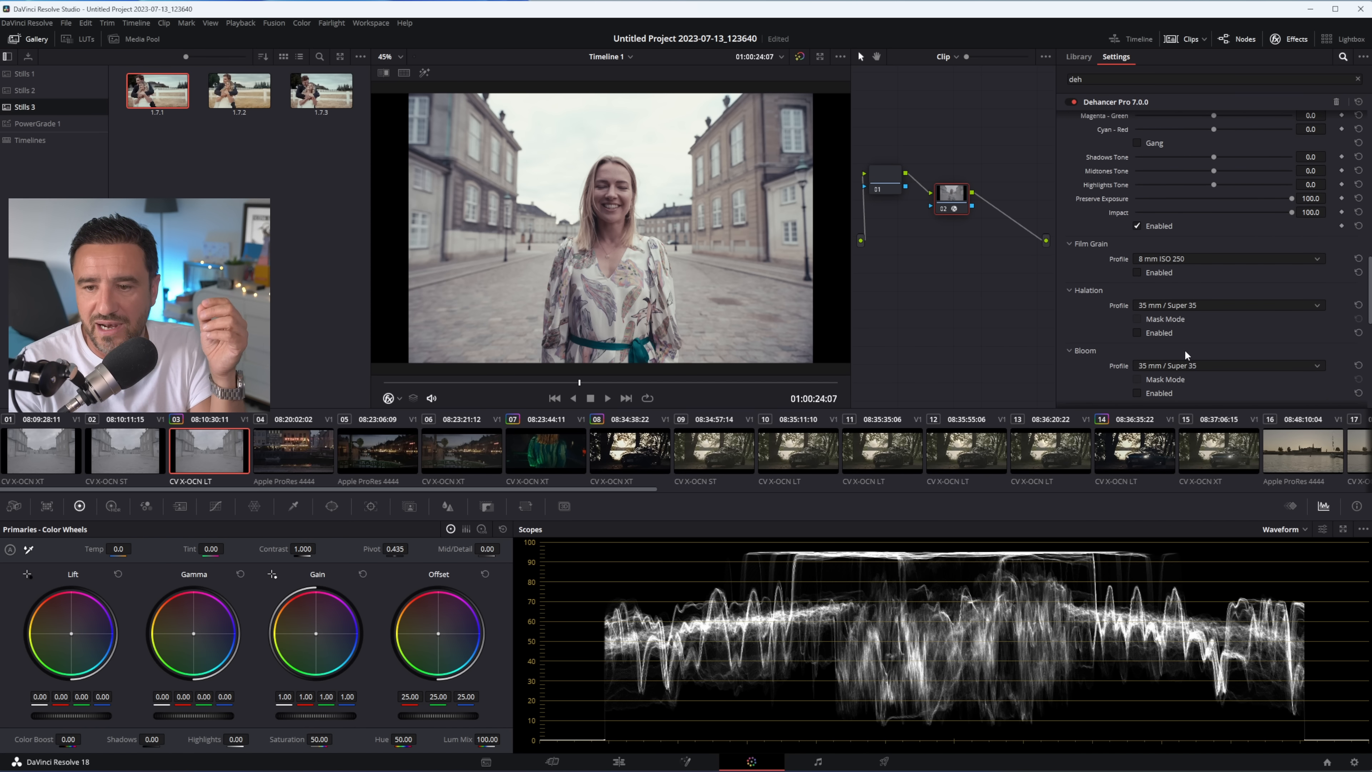
{"action": "left_click", "coordinate": [1182, 307]}
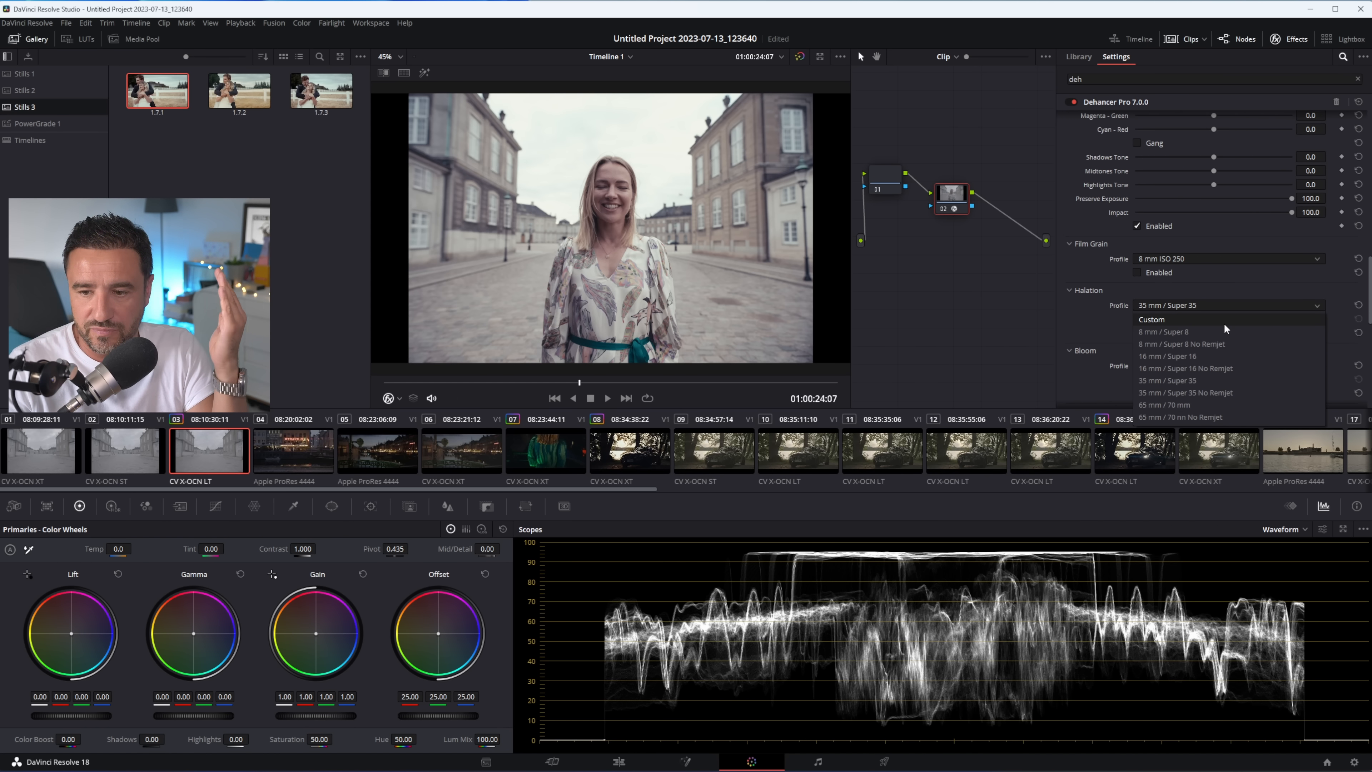
{"action": "left_click", "coordinate": [1072, 324]}
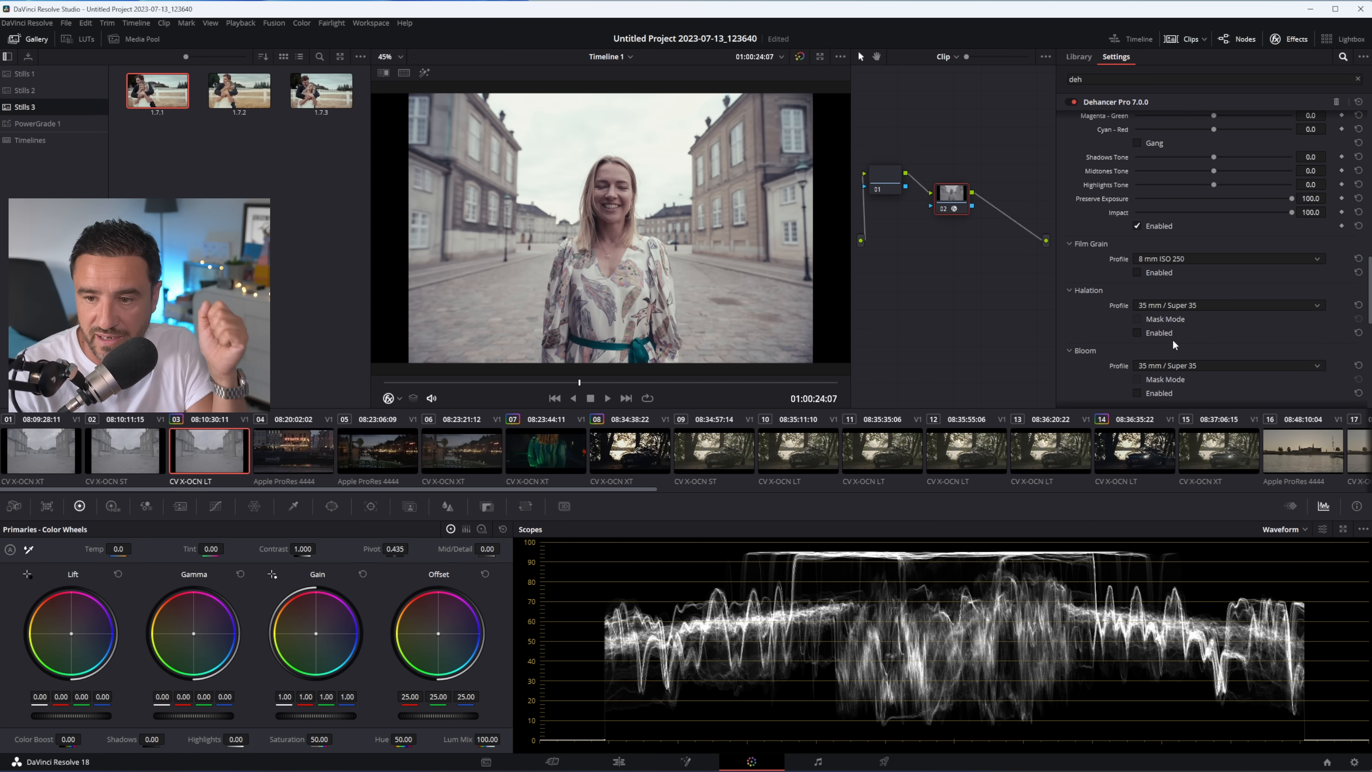
{"action": "scroll", "coordinate": [1171, 336], "scroll_direction": "down", "scroll_amount": 2}
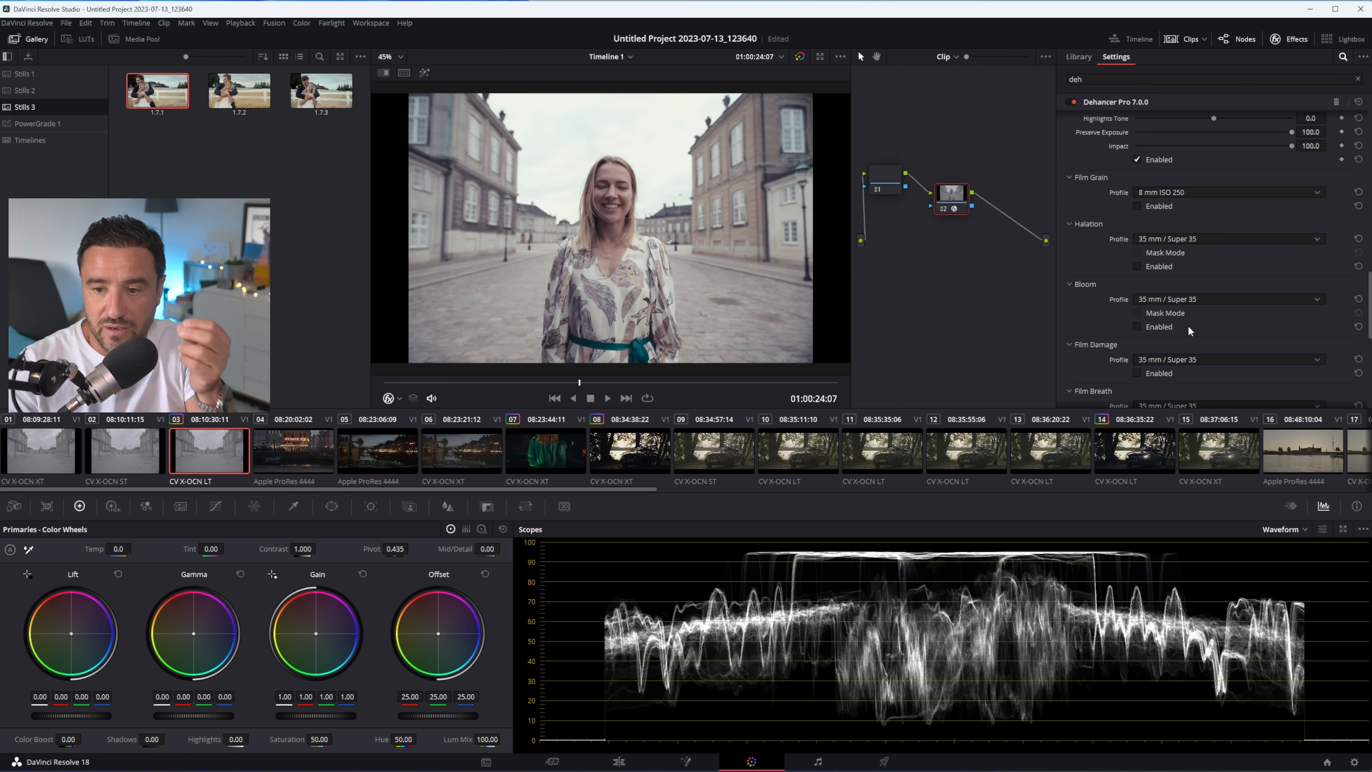
{"action": "scroll", "coordinate": [1188, 324], "scroll_direction": "down", "scroll_amount": 3}
{"action": "scroll", "coordinate": [1218, 327], "scroll_direction": "down", "scroll_amount": 2}
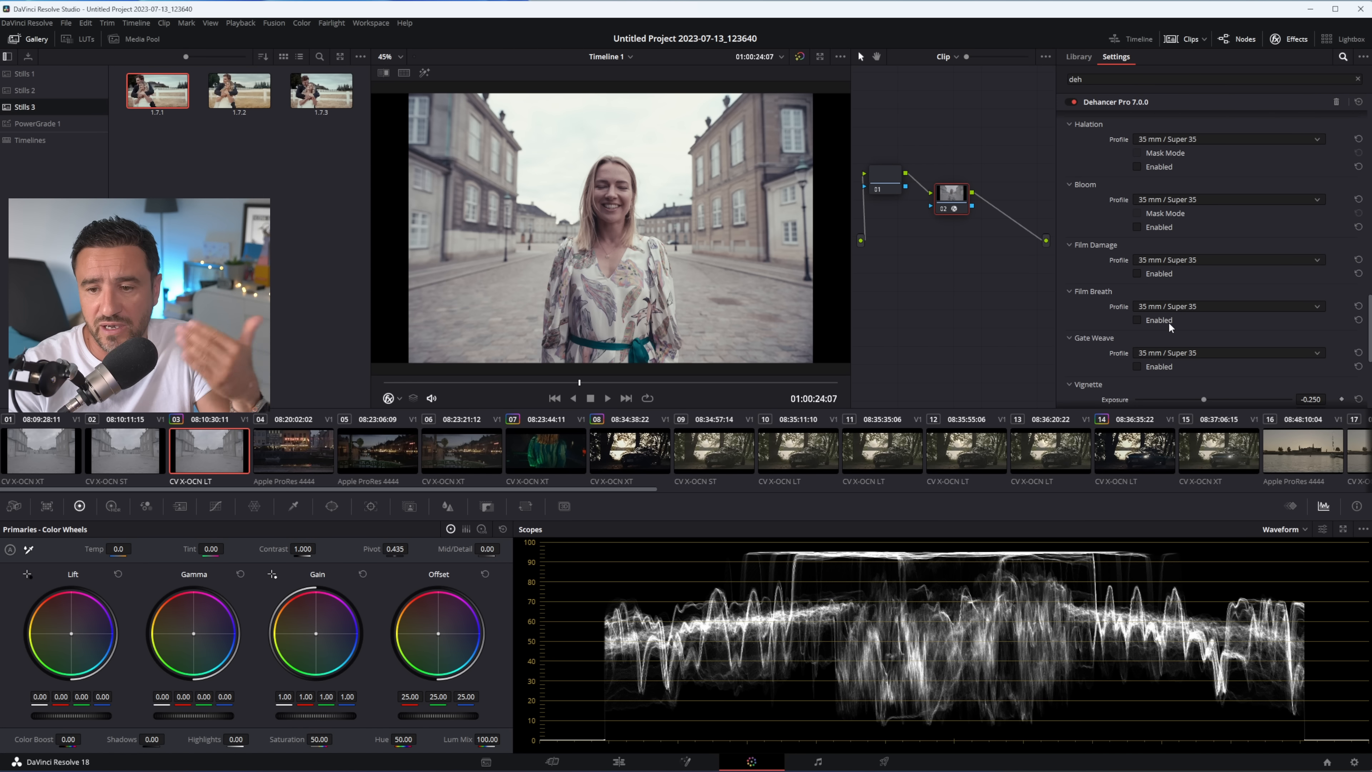
- Enable Gate Weave, Film Breath, Film Damage, Bloom, Halation and Film Grain on the Dehancer node
{"action": "left_click", "coordinate": [1159, 365]}
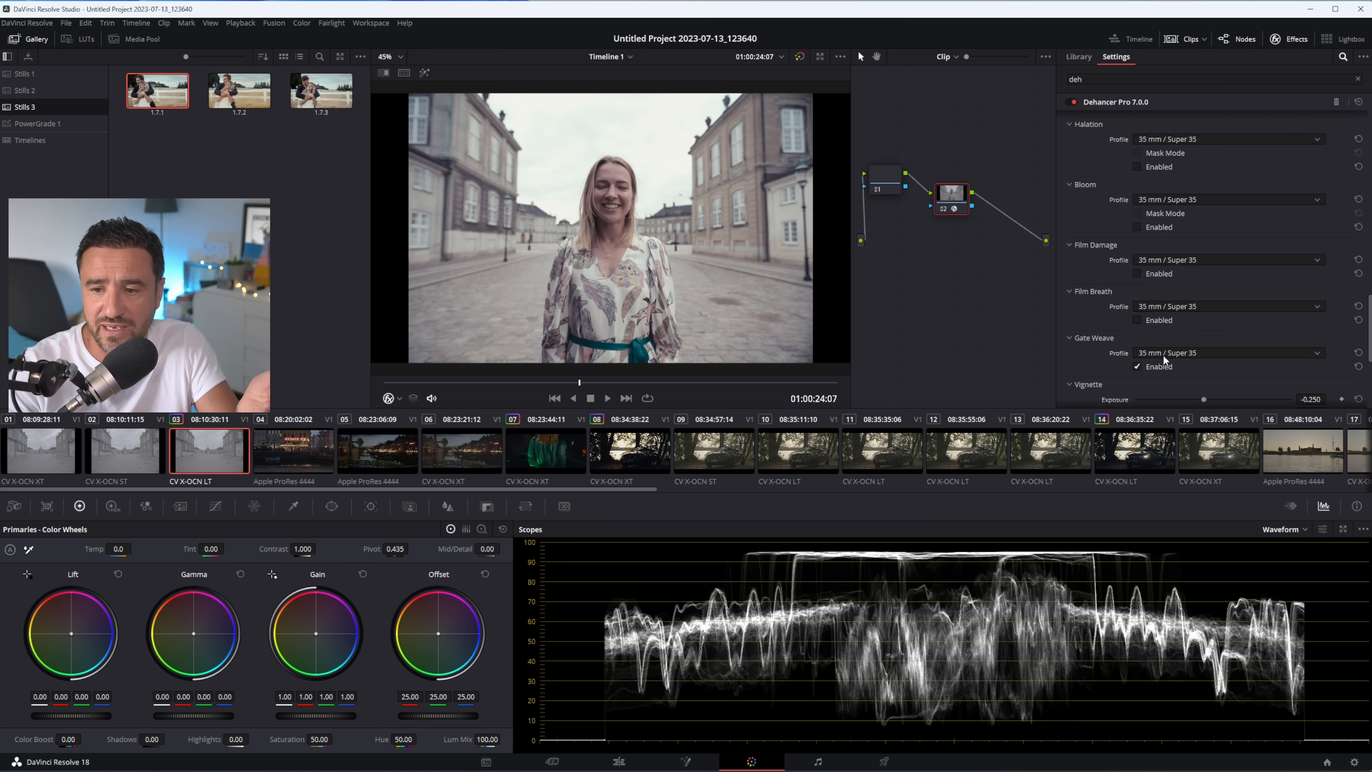
{"action": "left_click", "coordinate": [1161, 320]}
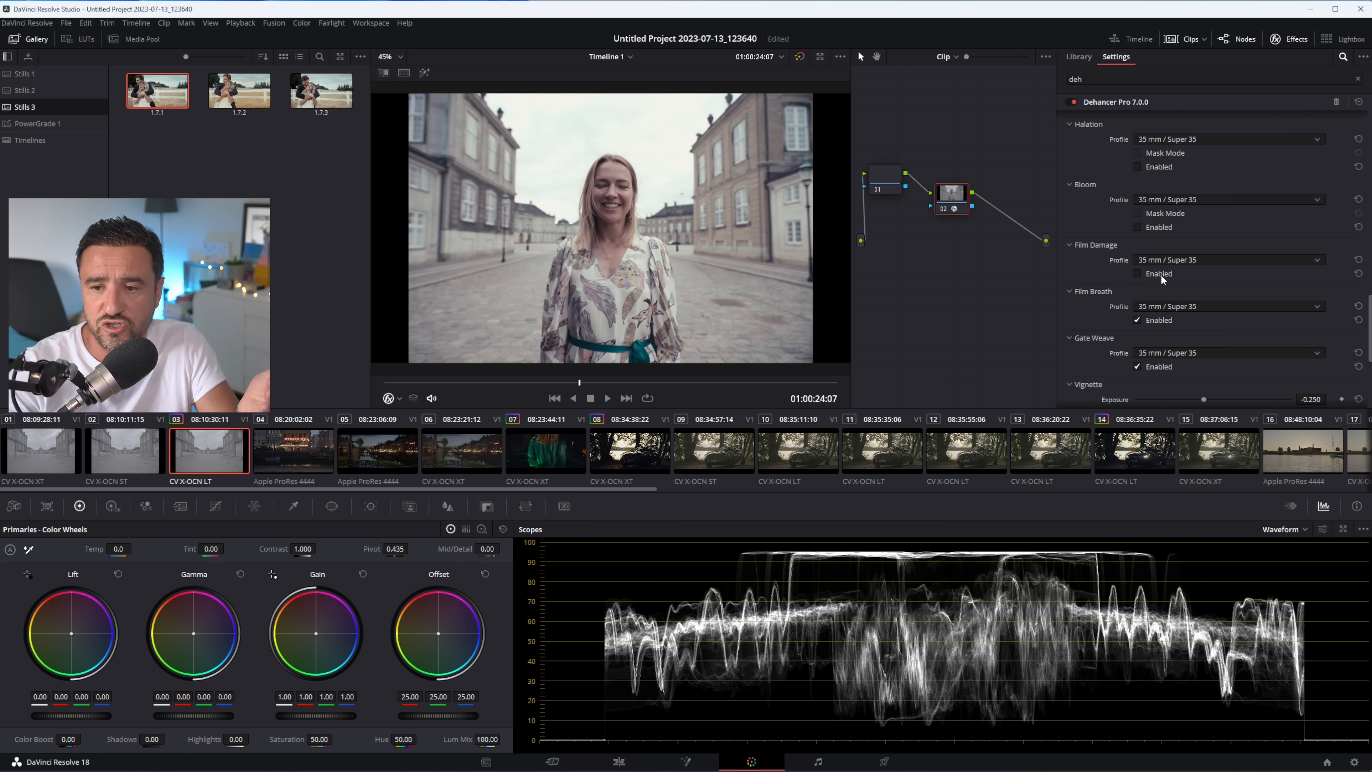
{"action": "left_click", "coordinate": [1169, 227]}
{"action": "left_click", "coordinate": [1159, 166]}
{"action": "scroll", "coordinate": [1221, 261], "scroll_direction": "up", "scroll_amount": 3}
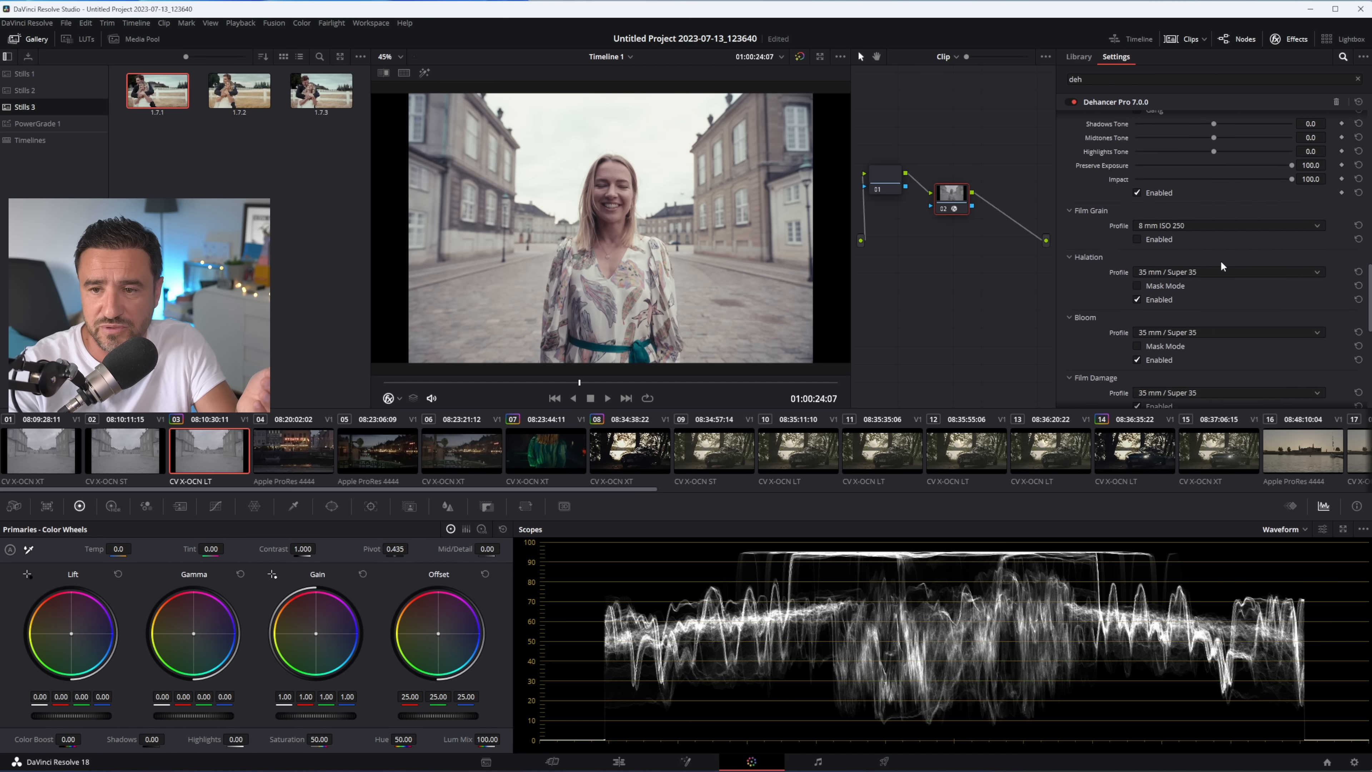
{"action": "left_click", "coordinate": [1137, 239]}
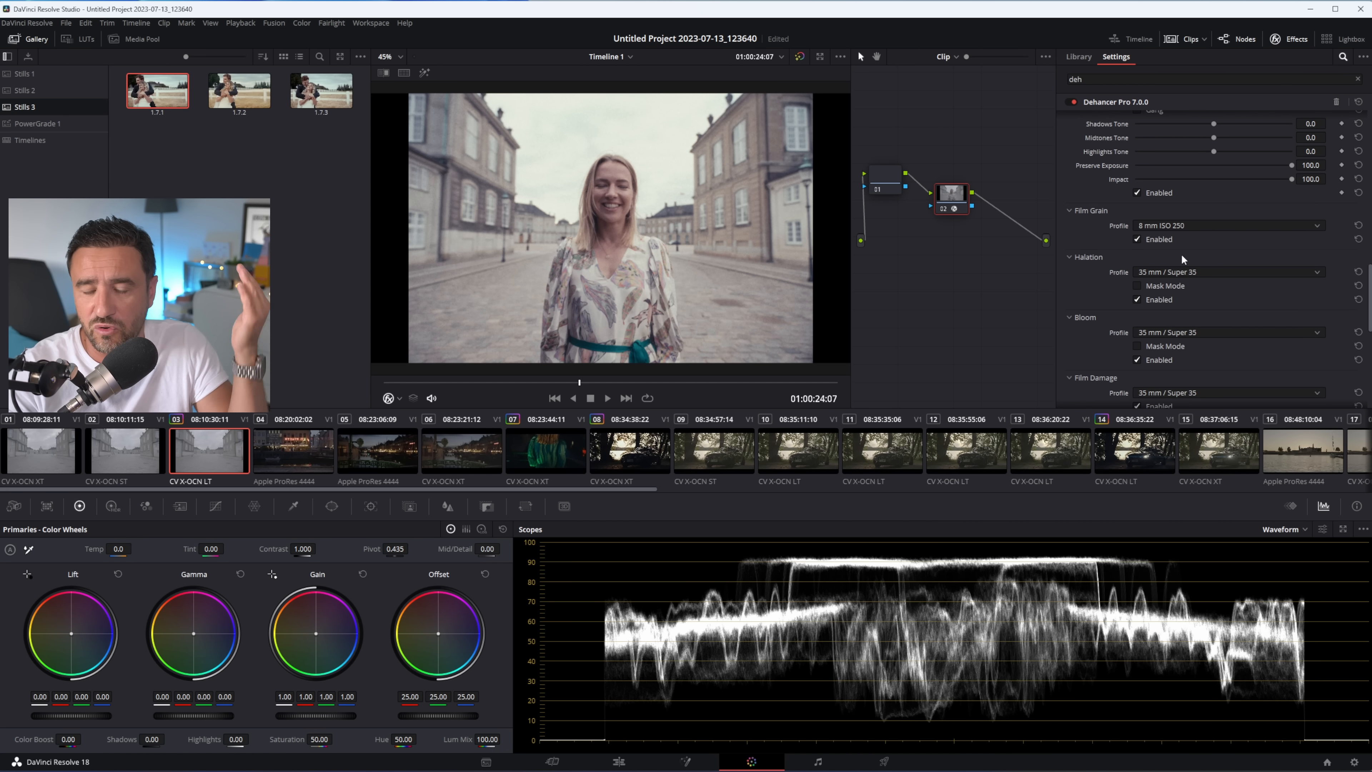
{"action": "scroll", "coordinate": [1164, 274], "scroll_direction": "down", "scroll_amount": 2}
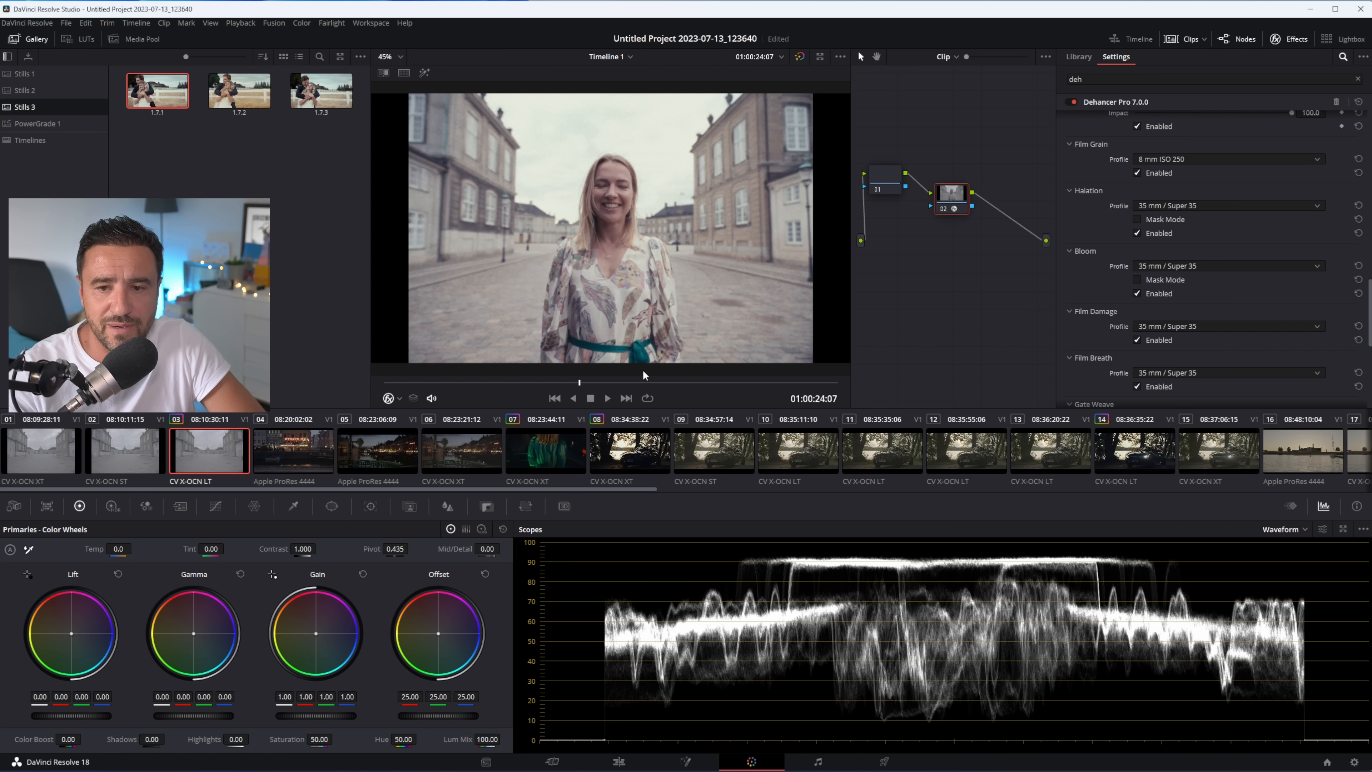
{"action": "mouse_move", "coordinate": [581, 378]}
{"action": "left_mouse_down"}
{"action": "mouse_move", "coordinate": [647, 381]}
{"action": "mouse_move", "coordinate": [588, 383]}
{"action": "left_mouse_up"}
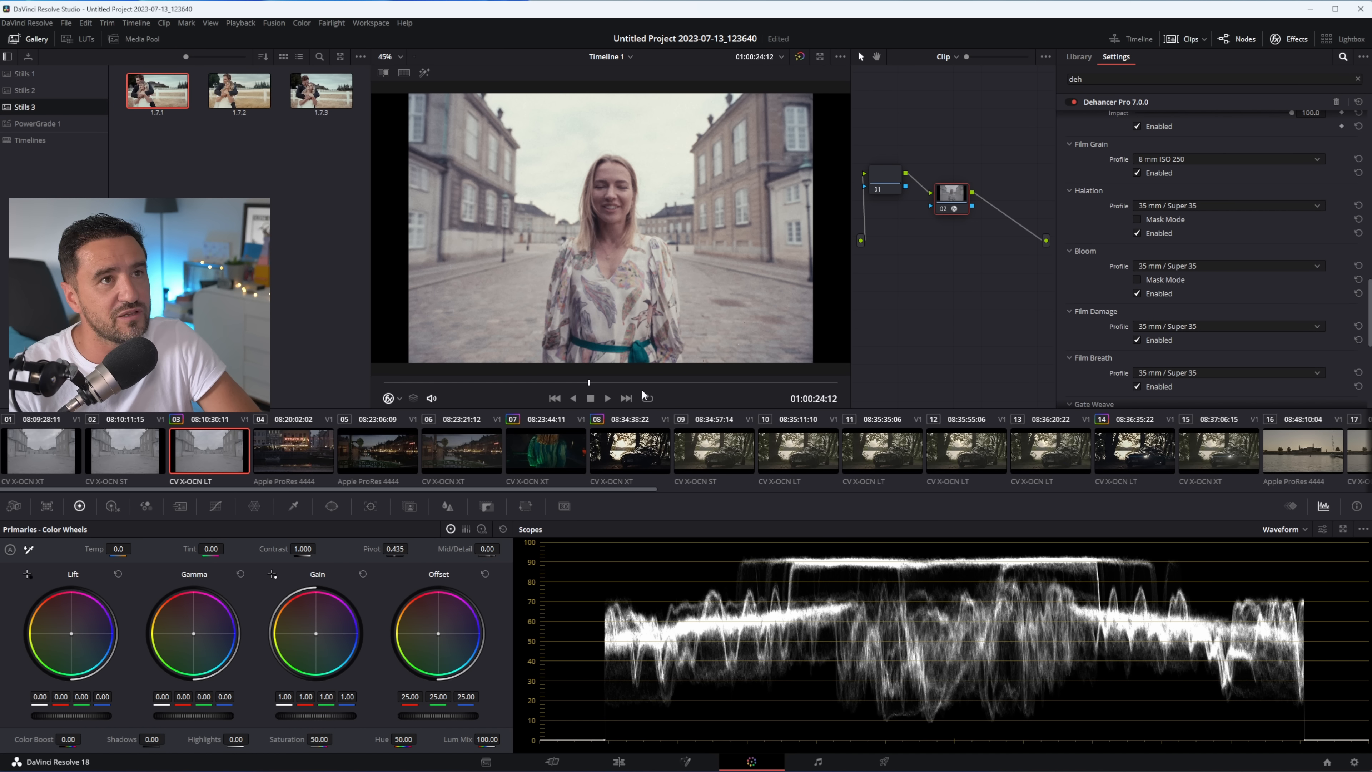
- Set the Film Grain profile to 35 mm ISO 250
{"action": "scroll", "coordinate": [1196, 187], "scroll_direction": "up", "scroll_amount": 1}
{"action": "left_click", "coordinate": [1167, 190]}
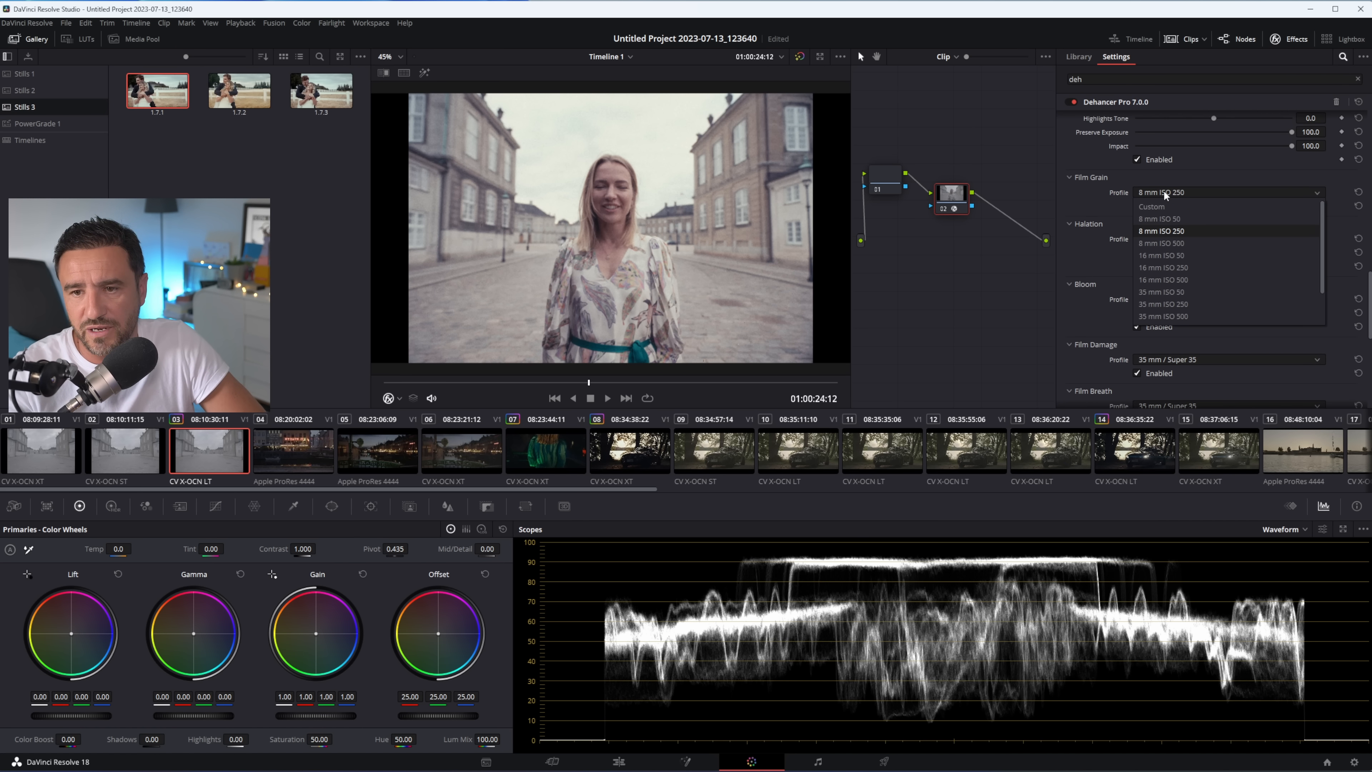
{"action": "scroll", "coordinate": [1179, 254], "scroll_direction": "down", "scroll_amount": 1}
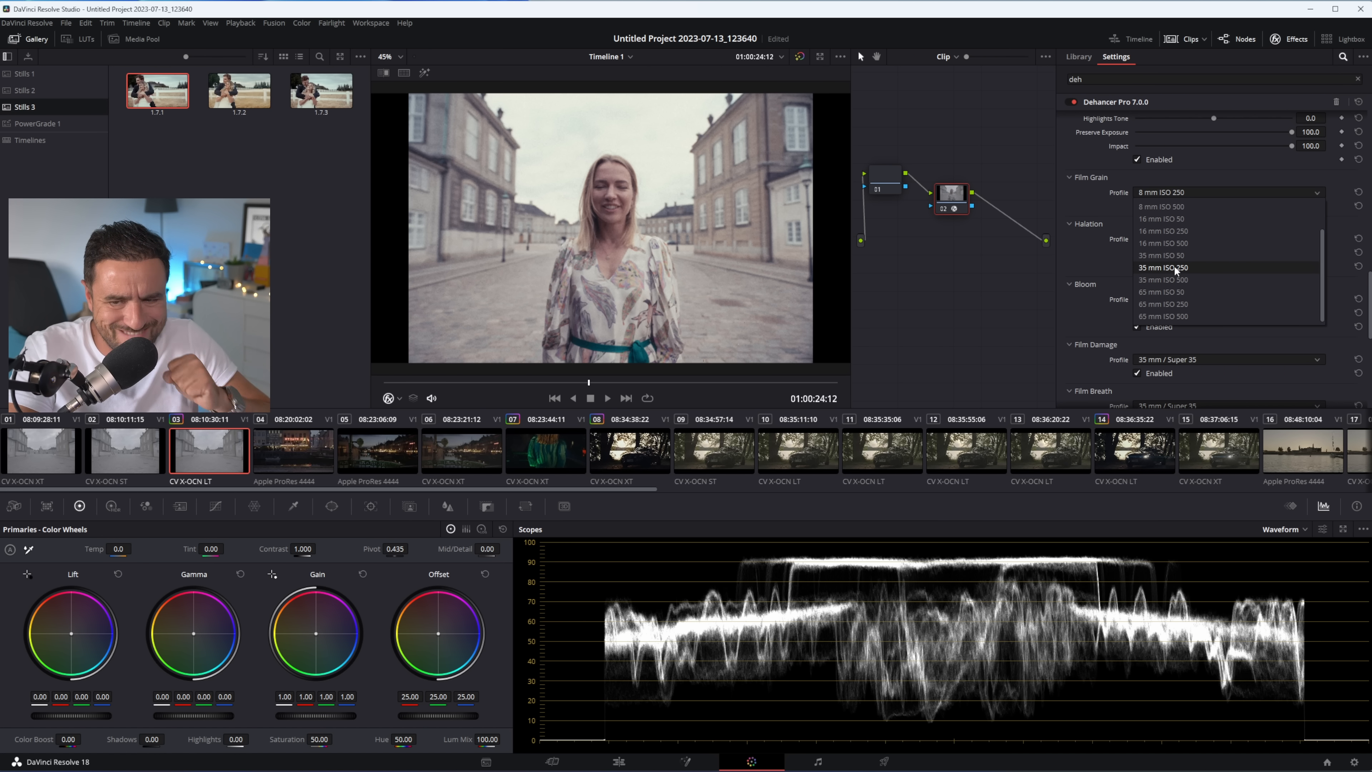
{"action": "left_click", "coordinate": [1177, 268]}
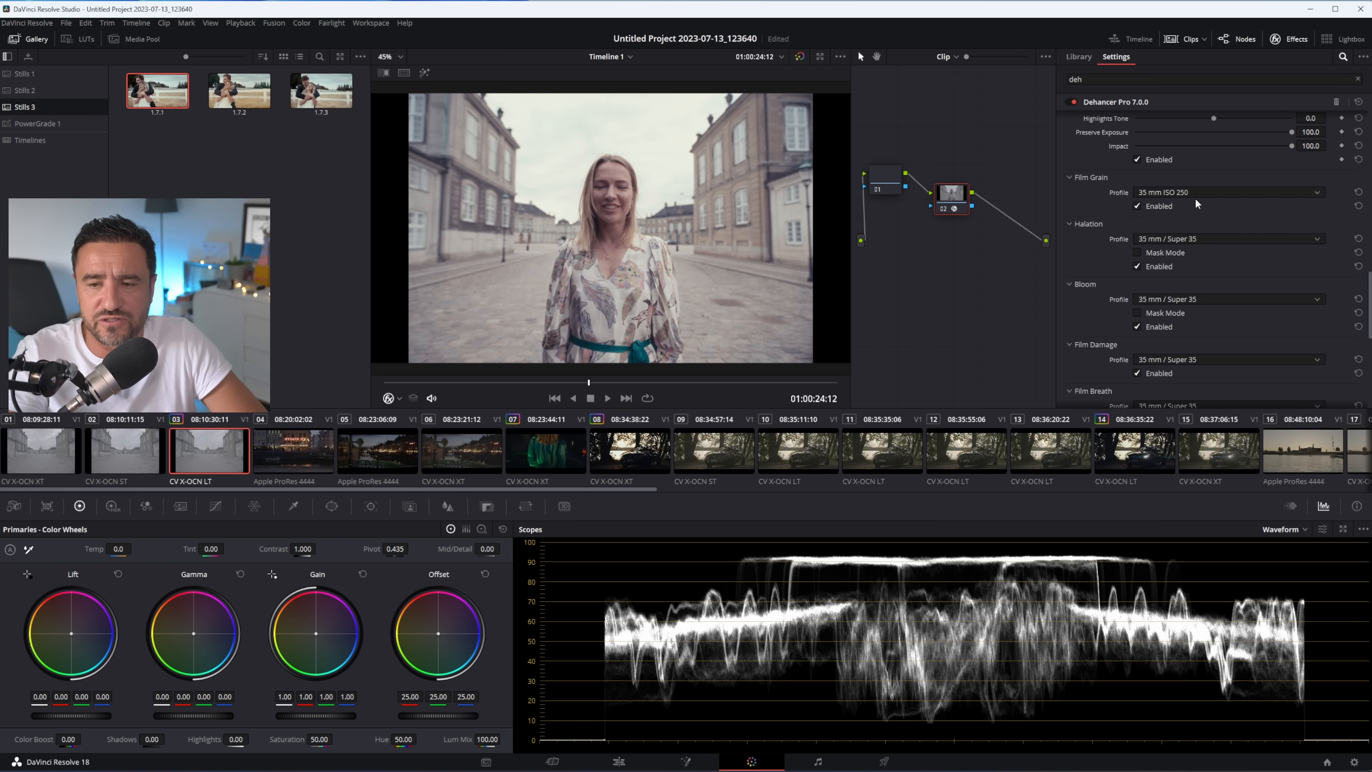
- Play and scrub the clip back to 01:00:23:12 to examine the enabled film effects up close
{"action": "key", "text": "space"}
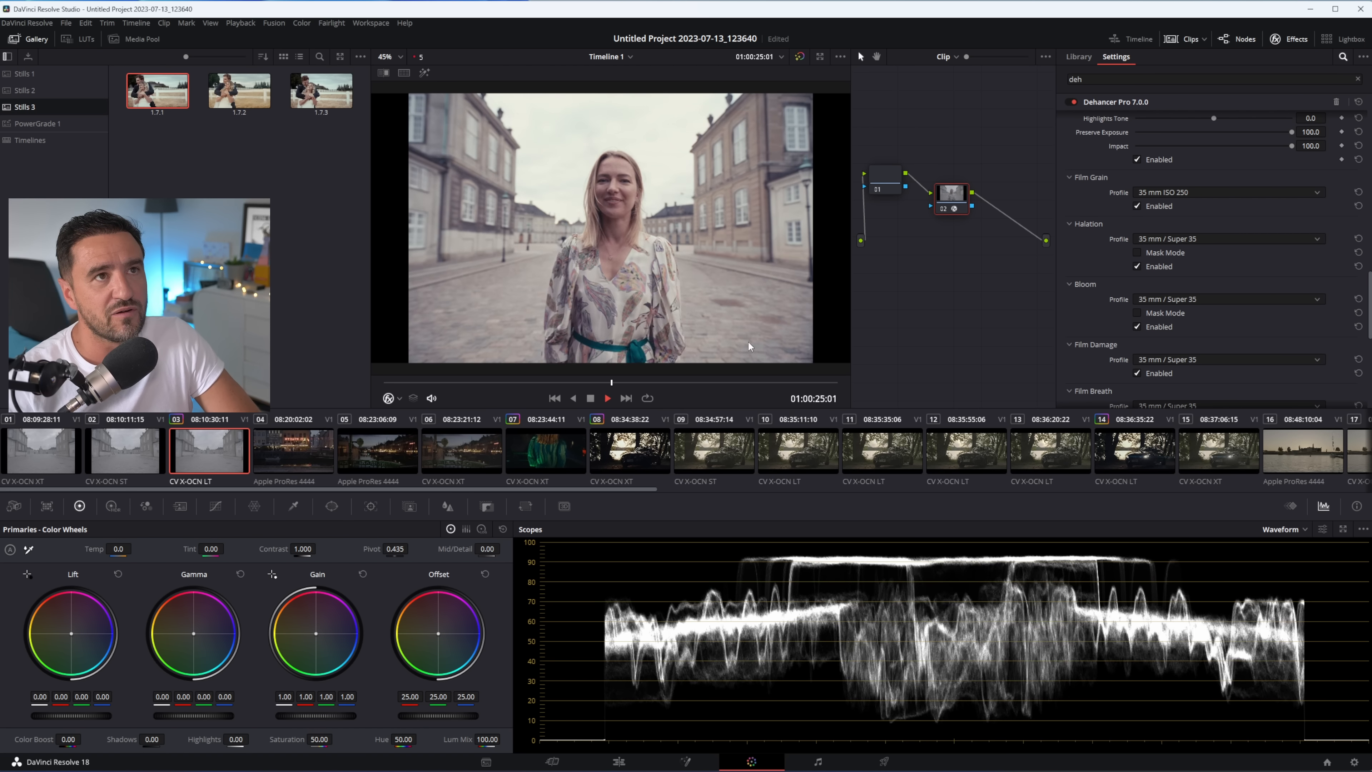
{"action": "left_click_drag", "start_coordinate": [617, 383], "coordinate": [592, 383]}
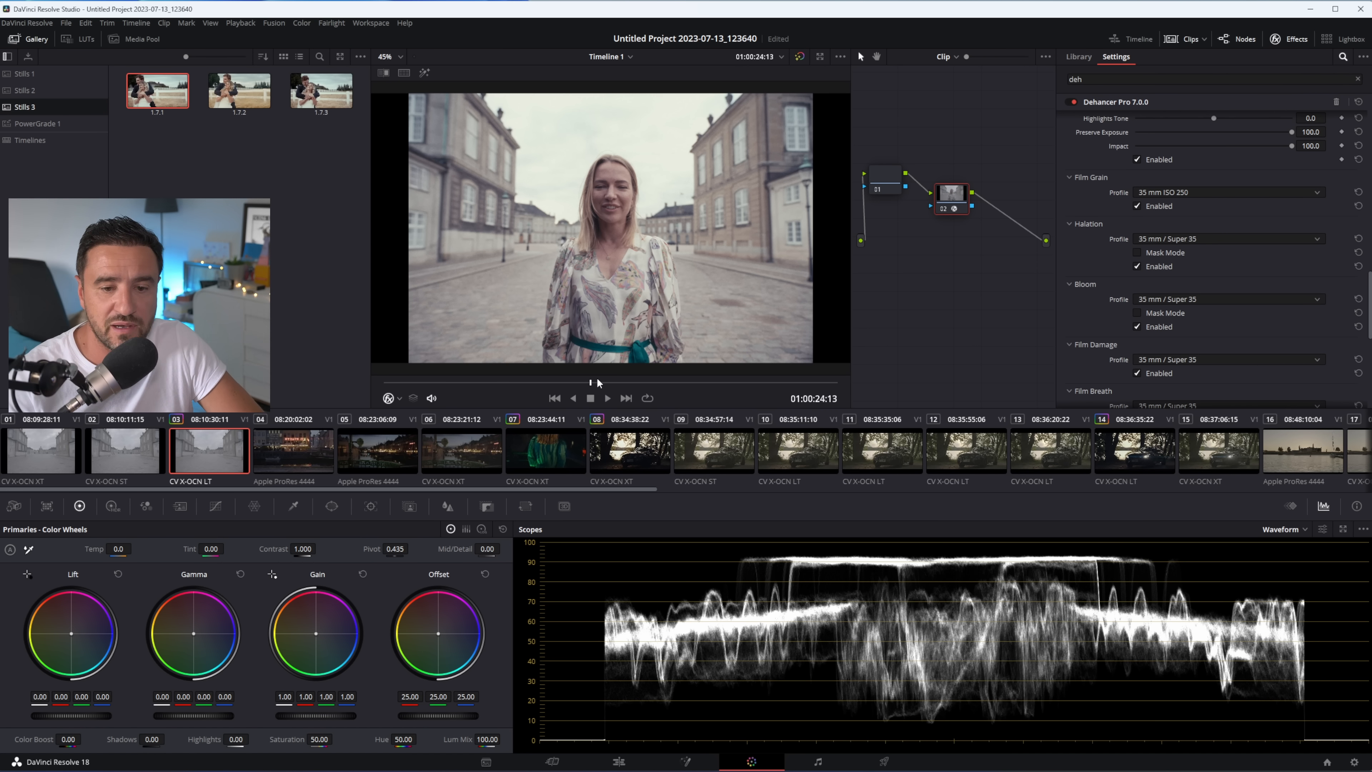
{"action": "left_click_drag", "start_coordinate": [585, 380], "coordinate": [542, 382]}
{"action": "scroll", "coordinate": [699, 223], "scroll_direction": "up", "scroll_amount": 2}
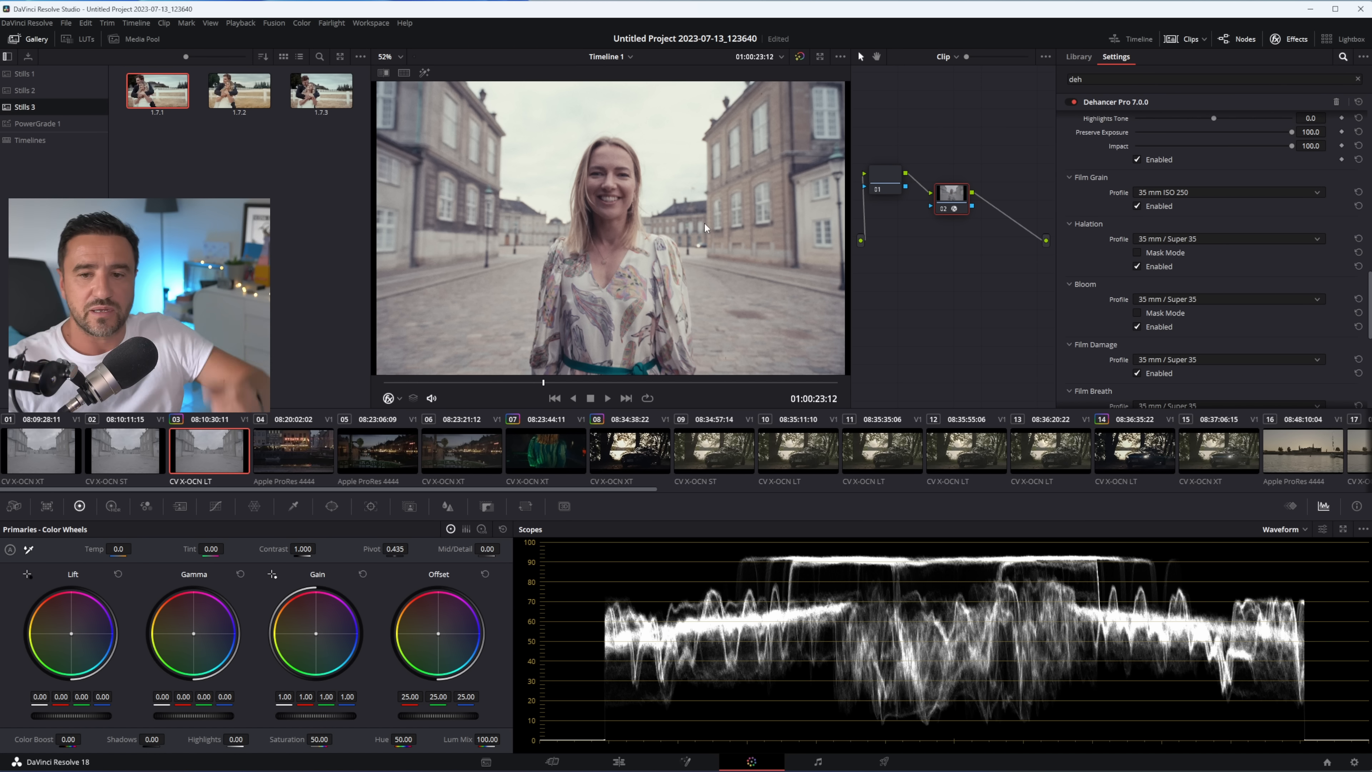
{"action": "scroll", "coordinate": [637, 195], "scroll_direction": "down", "scroll_amount": 1}
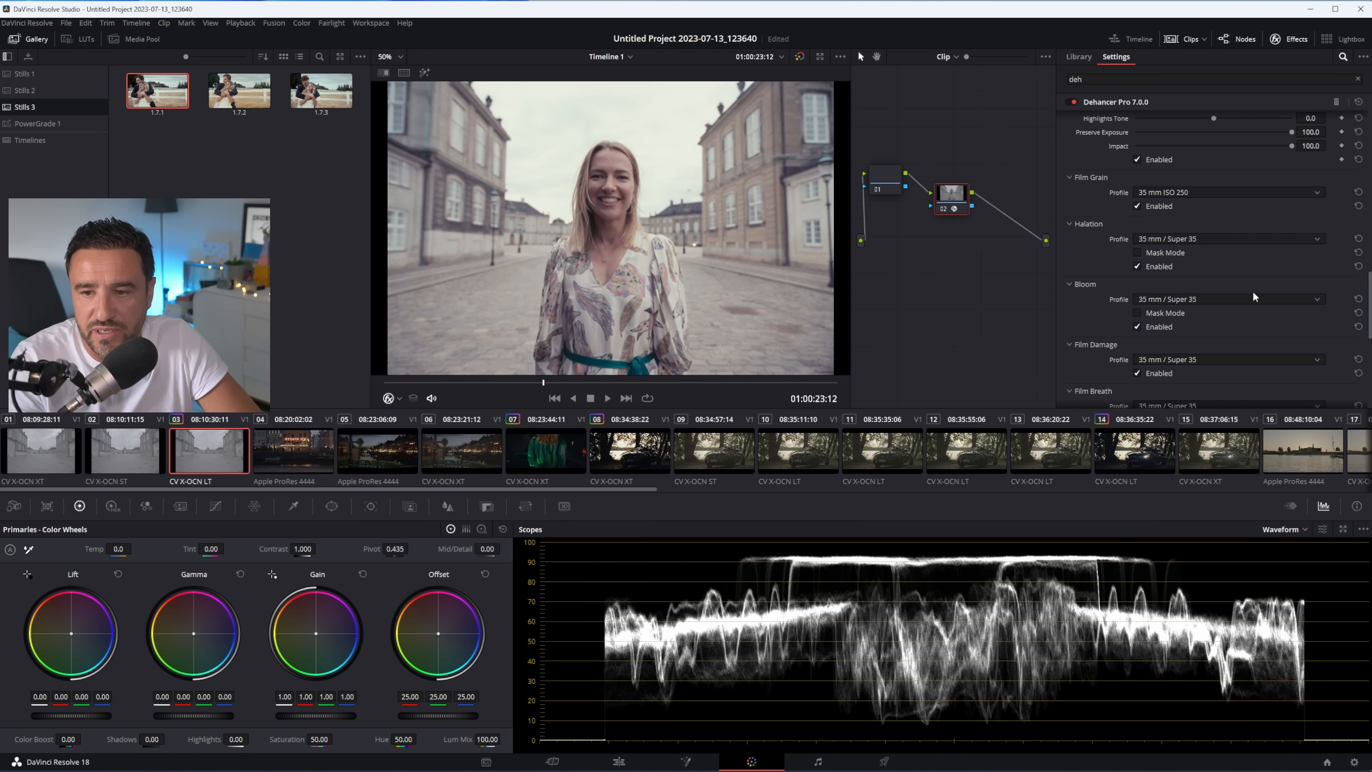
- Enable the Dehancer Vignette with Exposure at 0.652 and Feather at 81.2
{"action": "scroll", "coordinate": [1262, 289], "scroll_direction": "down", "scroll_amount": 1}
{"action": "scroll", "coordinate": [1263, 285], "scroll_direction": "down", "scroll_amount": 3}
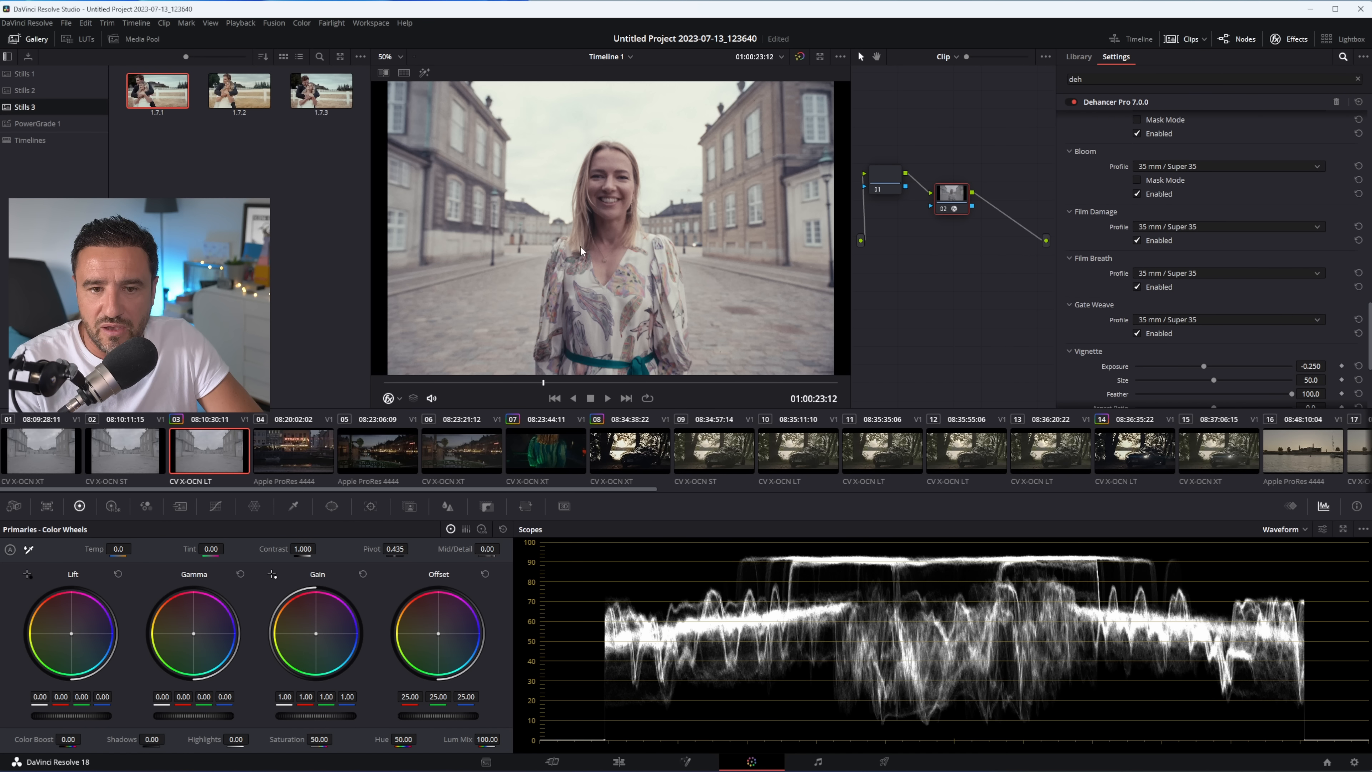
{"action": "scroll", "coordinate": [1176, 259], "scroll_direction": "down", "scroll_amount": 3}
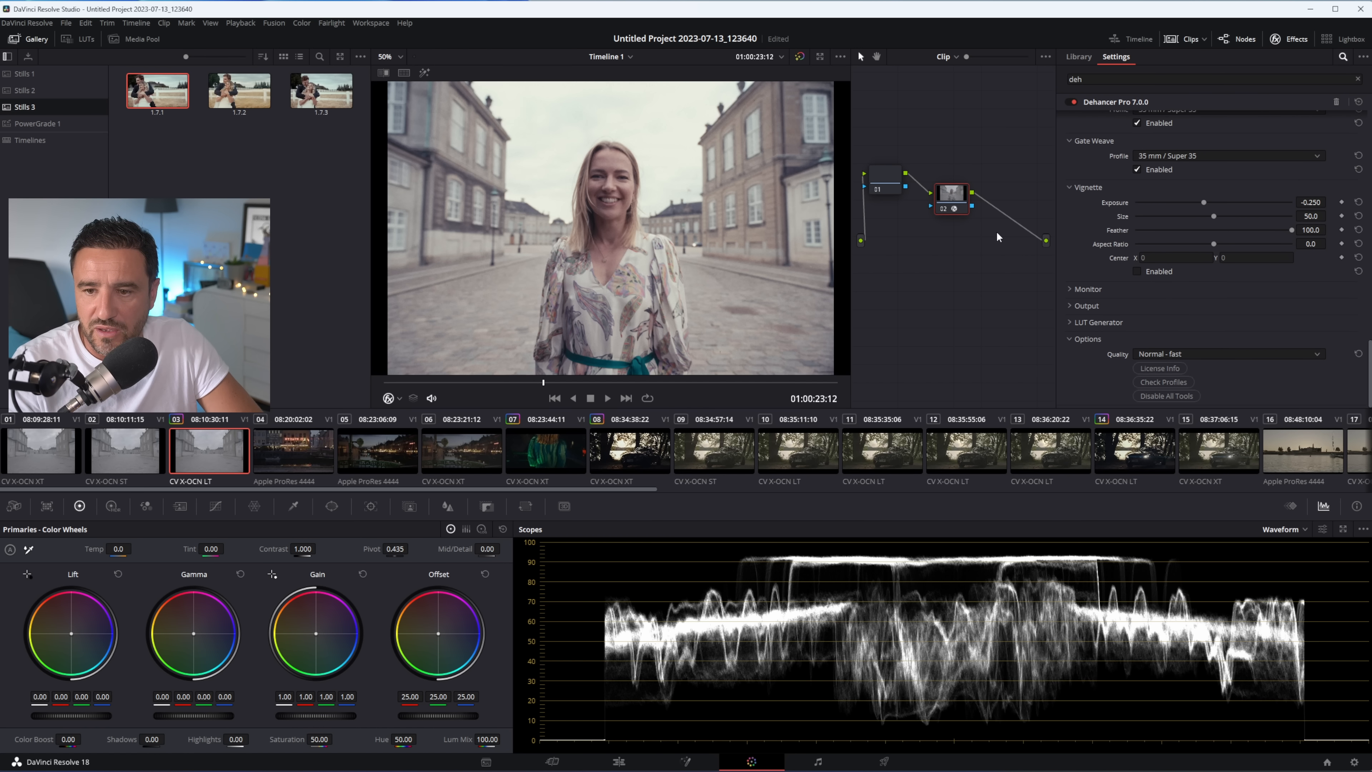
{"action": "scroll", "coordinate": [1205, 281], "scroll_direction": "up", "scroll_amount": 1}
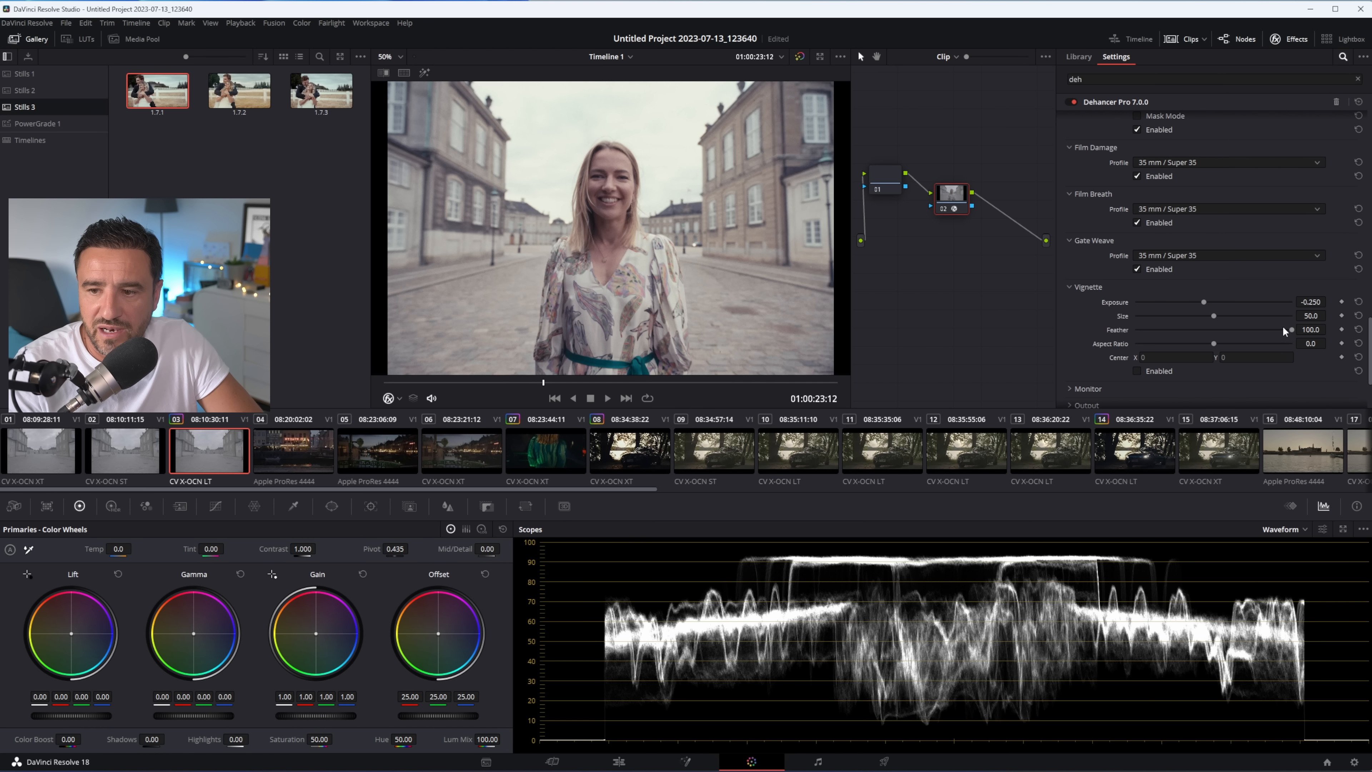
{"action": "left_click_drag", "start_coordinate": [1289, 328], "coordinate": [1239, 303]}
{"action": "left_click", "coordinate": [1137, 371]}
{"action": "left_click_drag", "start_coordinate": [1158, 331], "coordinate": [1261, 330]}
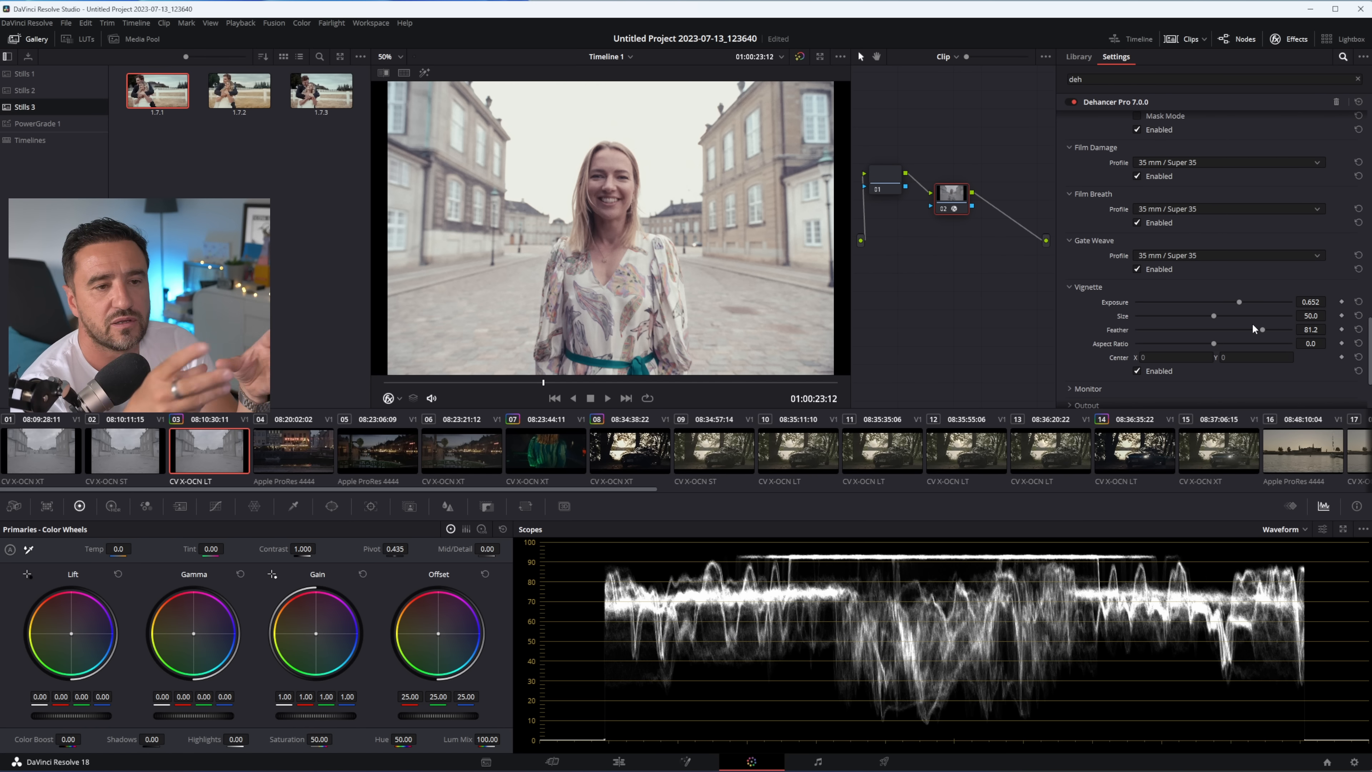
- Darken the Vignette with Exposure at -0.936, Size at 53.9 and Feather at 90.4
{"action": "left_click_drag", "start_coordinate": [1238, 302], "coordinate": [1191, 304]}
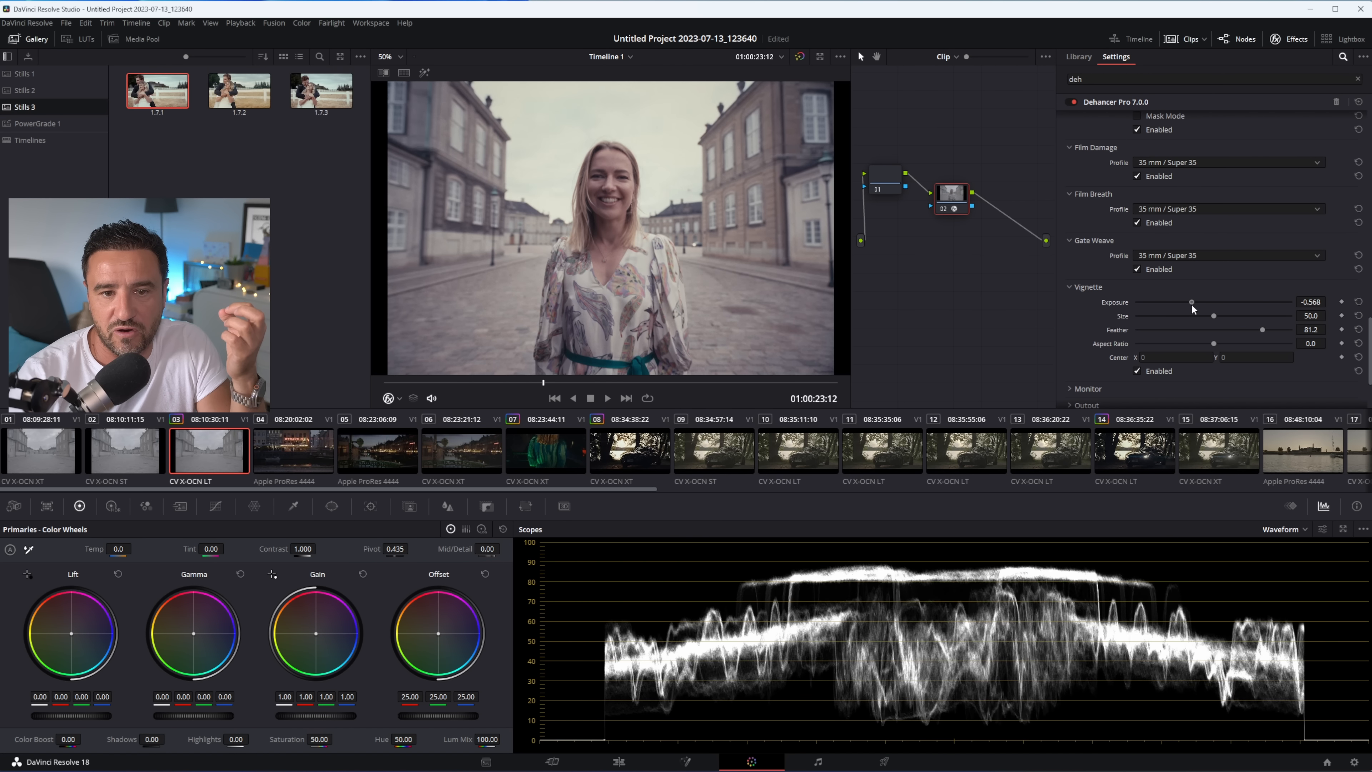
{"action": "left_click_drag", "start_coordinate": [1264, 329], "coordinate": [1072, 333]}
{"action": "left_click_drag", "start_coordinate": [1213, 316], "coordinate": [1276, 328]}
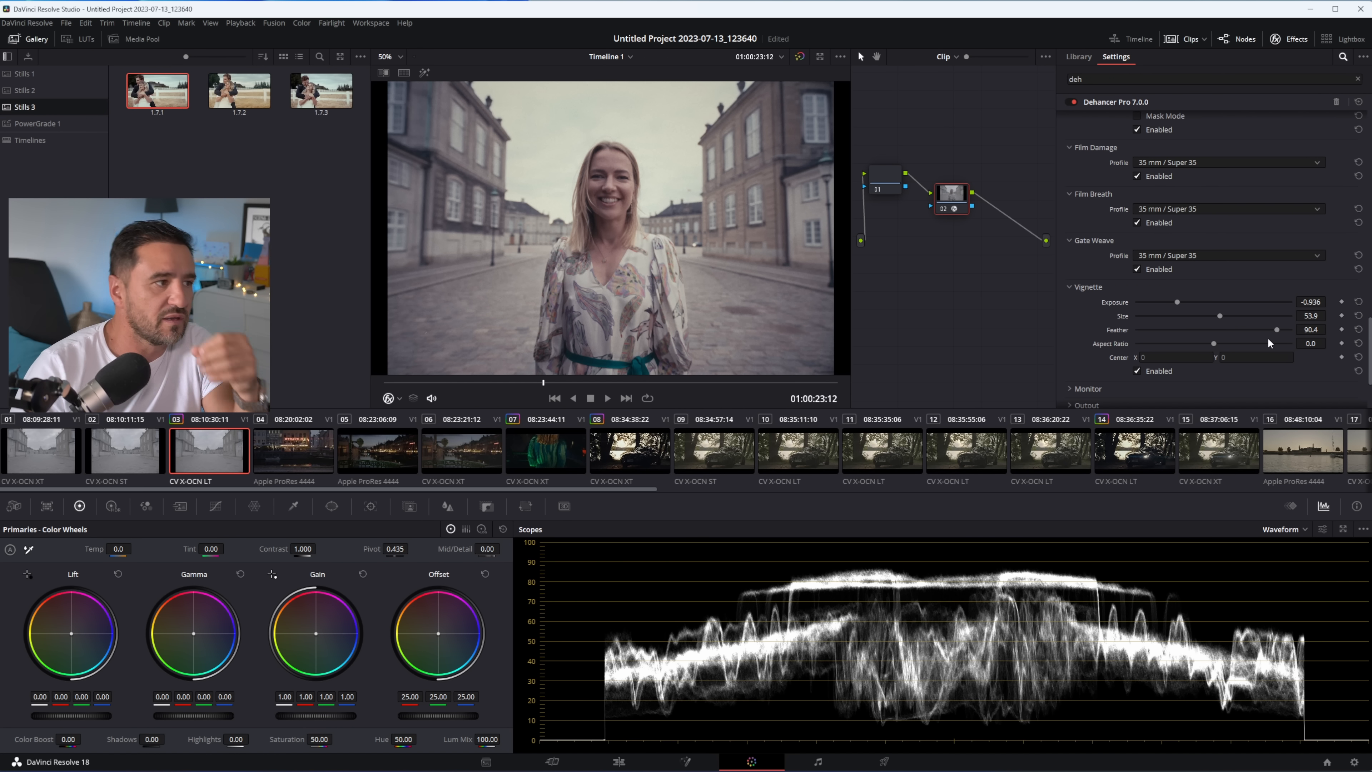
- Try False Color IRE, 16 zones in the Monitor settings, switch on Clipping Indication and return to the Input settings
{"action": "scroll", "coordinate": [1215, 335], "scroll_direction": "down", "scroll_amount": 3}
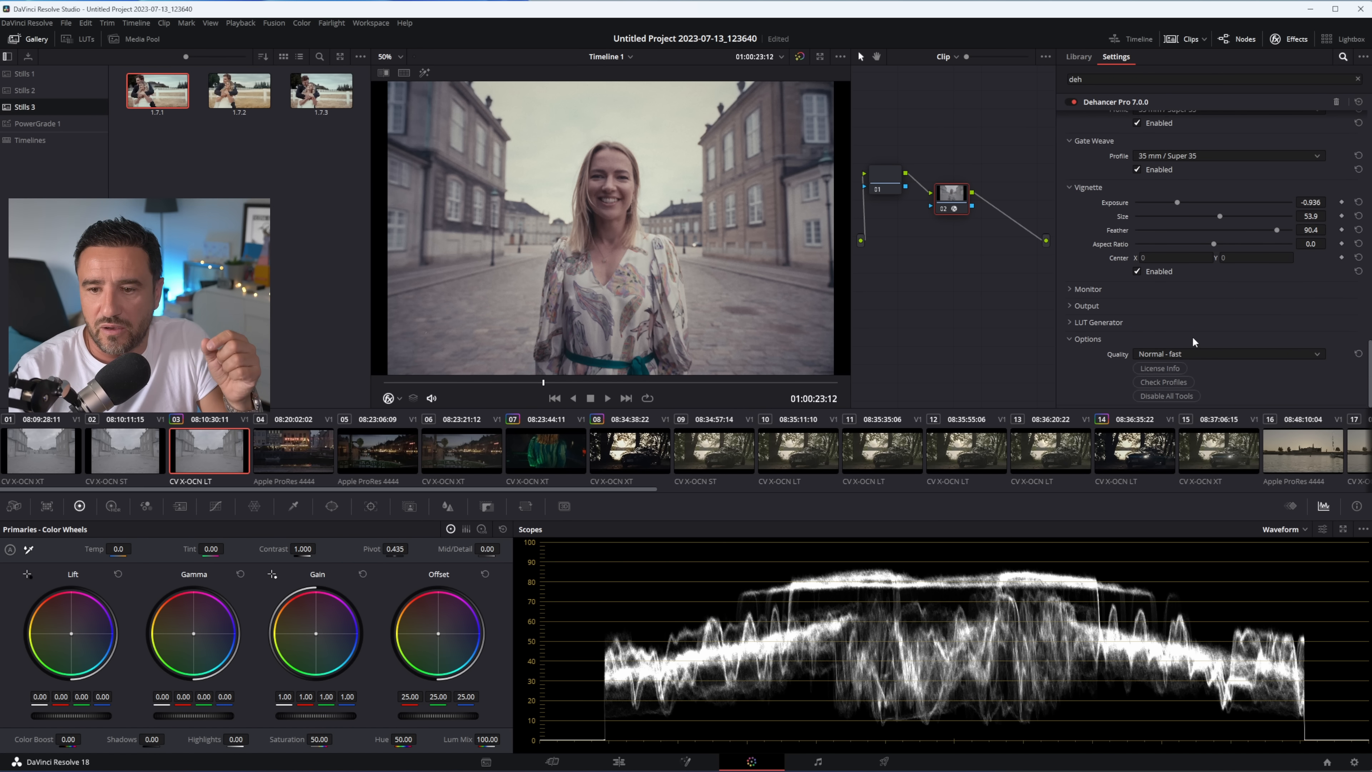
{"action": "left_click", "coordinate": [1103, 291]}
{"action": "left_click", "coordinate": [1187, 303]}
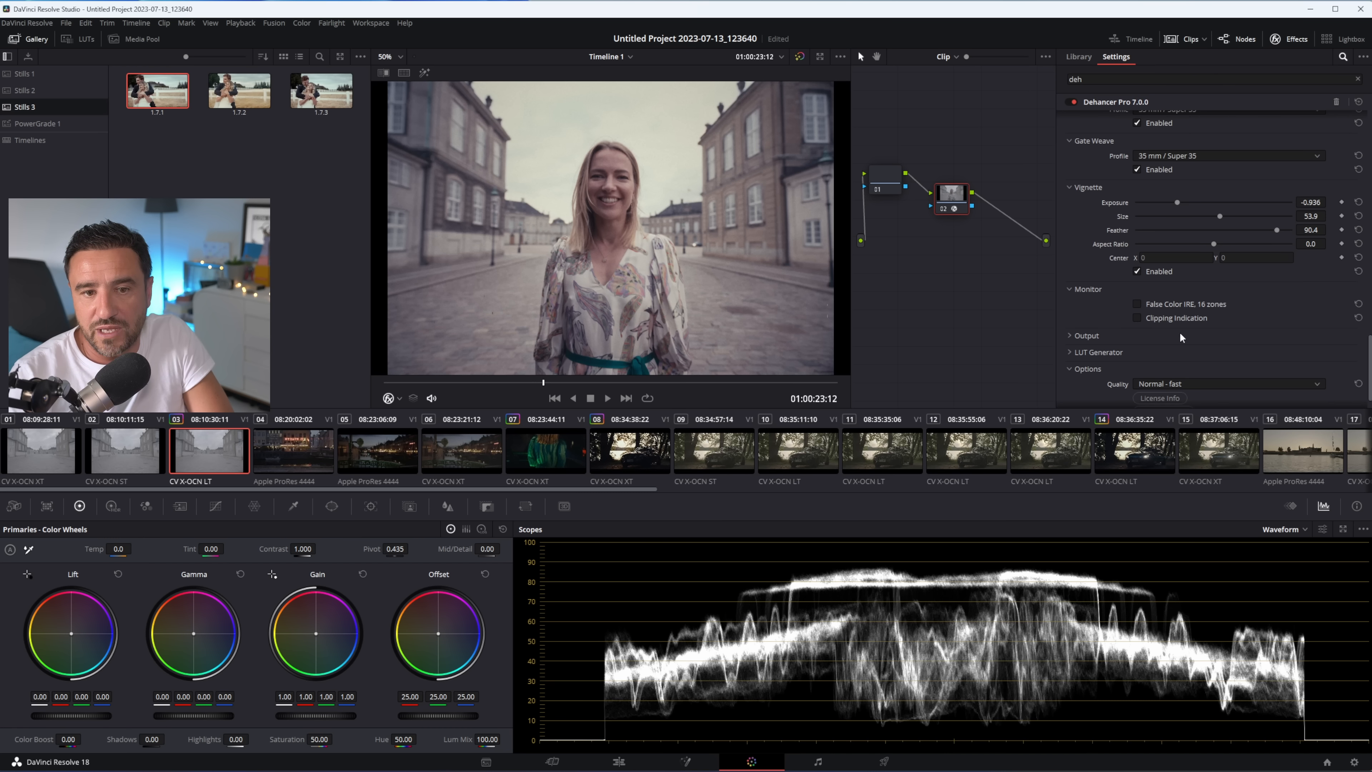
{"action": "left_click", "coordinate": [1178, 318]}
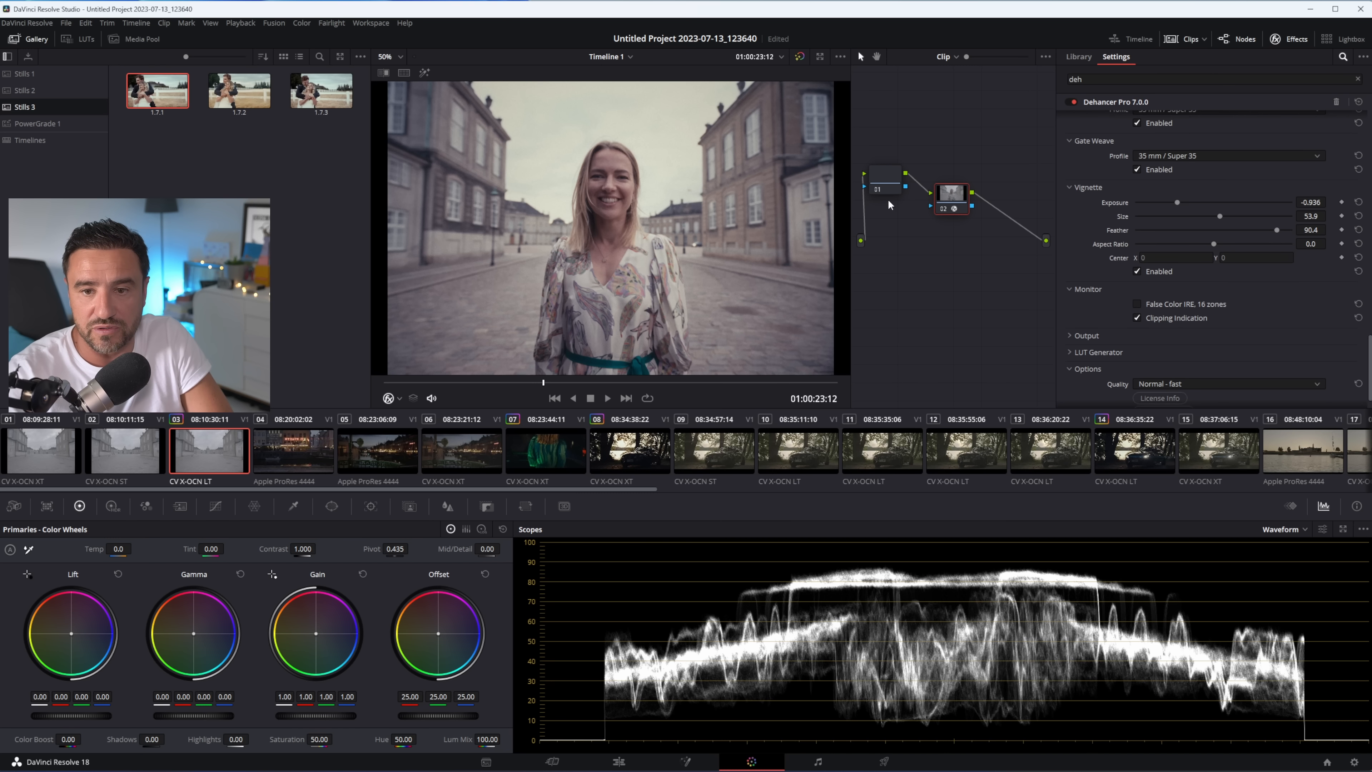
{"action": "scroll", "coordinate": [1183, 254], "scroll_direction": "up", "scroll_amount": 10}
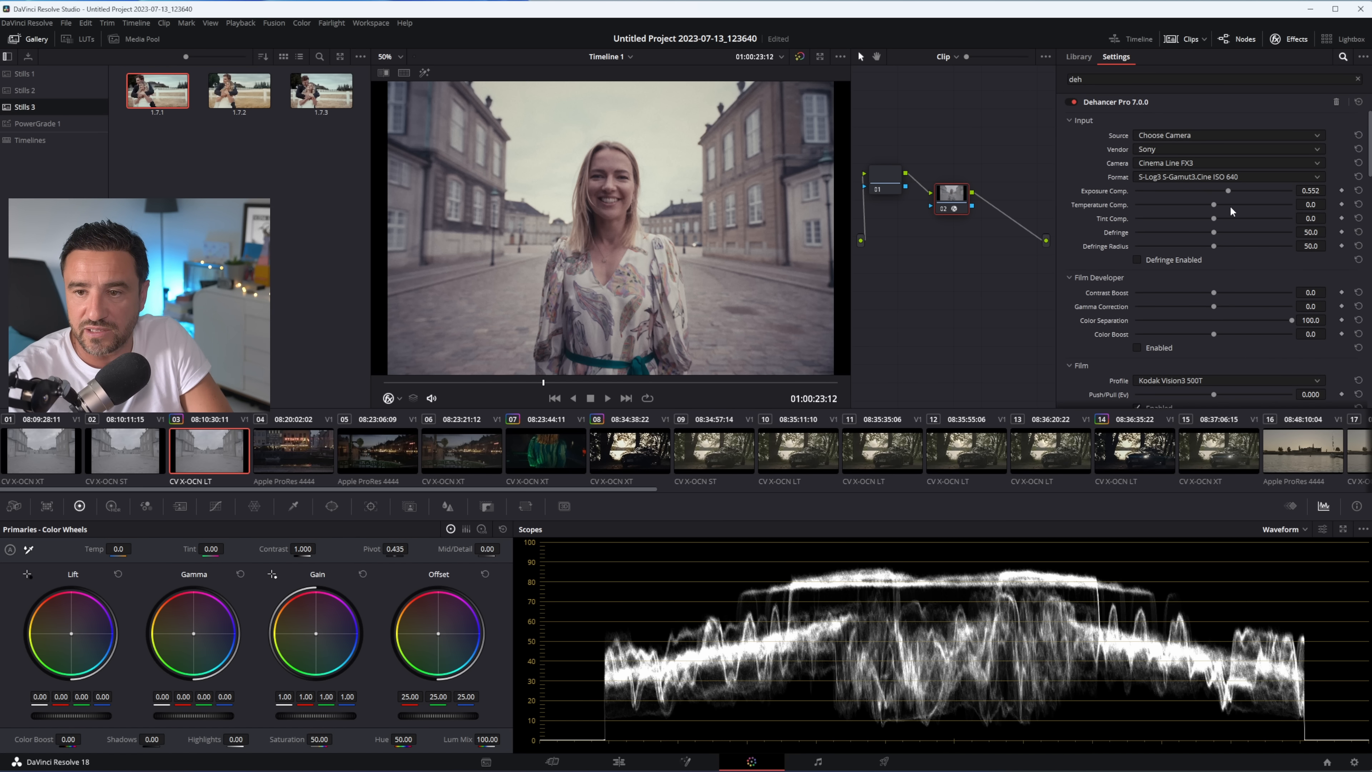
- Set the input Exposure Comp. back to 0.000 and switch off Clipping Indication in the Monitor settings
{"action": "mouse_move", "coordinate": [1231, 189]}
{"action": "left_mouse_down"}
{"action": "mouse_move", "coordinate": [1354, 217]}
{"action": "mouse_move", "coordinate": [1215, 208]}
{"action": "left_mouse_up"}
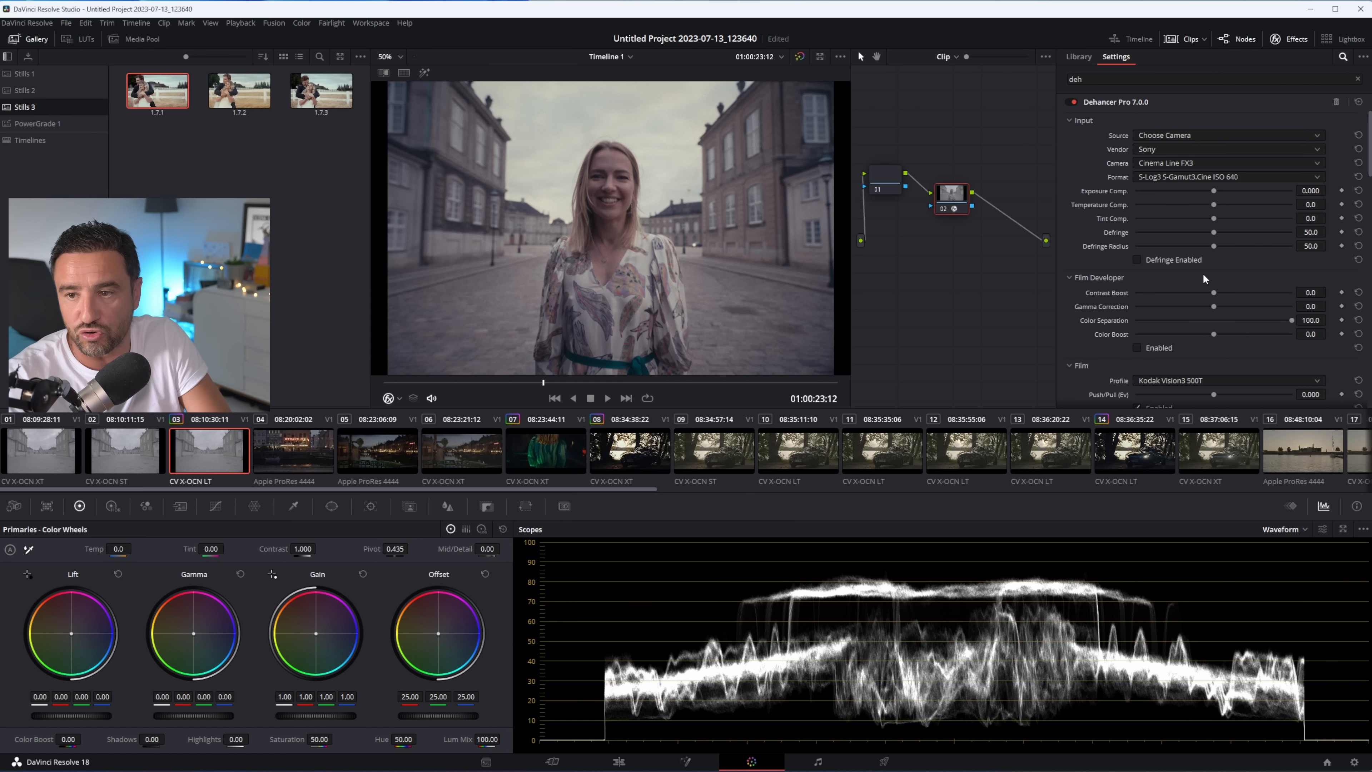
{"action": "scroll", "coordinate": [1203, 273], "scroll_direction": "down", "scroll_amount": 10}
{"action": "scroll", "coordinate": [1197, 312], "scroll_direction": "down", "scroll_amount": 8}
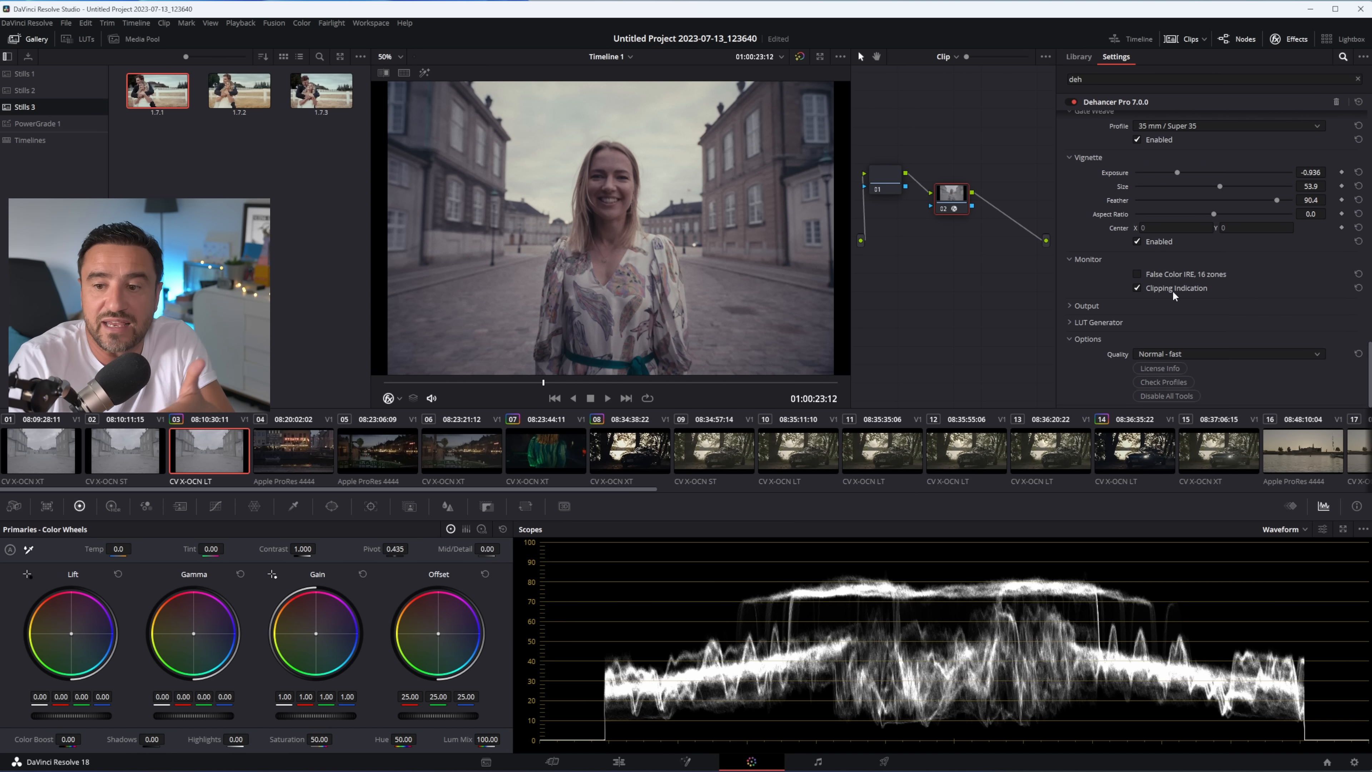
{"action": "left_click", "coordinate": [1196, 290]}
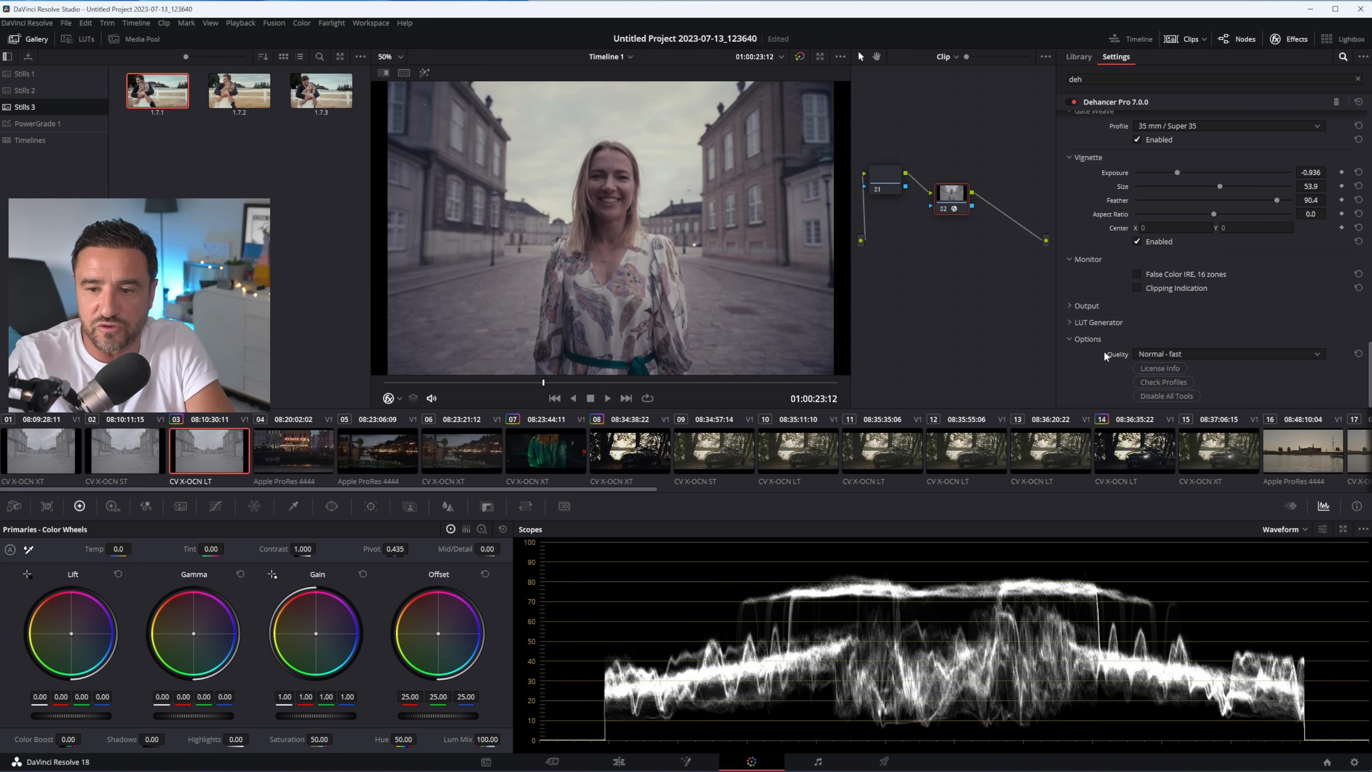
{"action": "left_click", "coordinate": [1070, 322]}
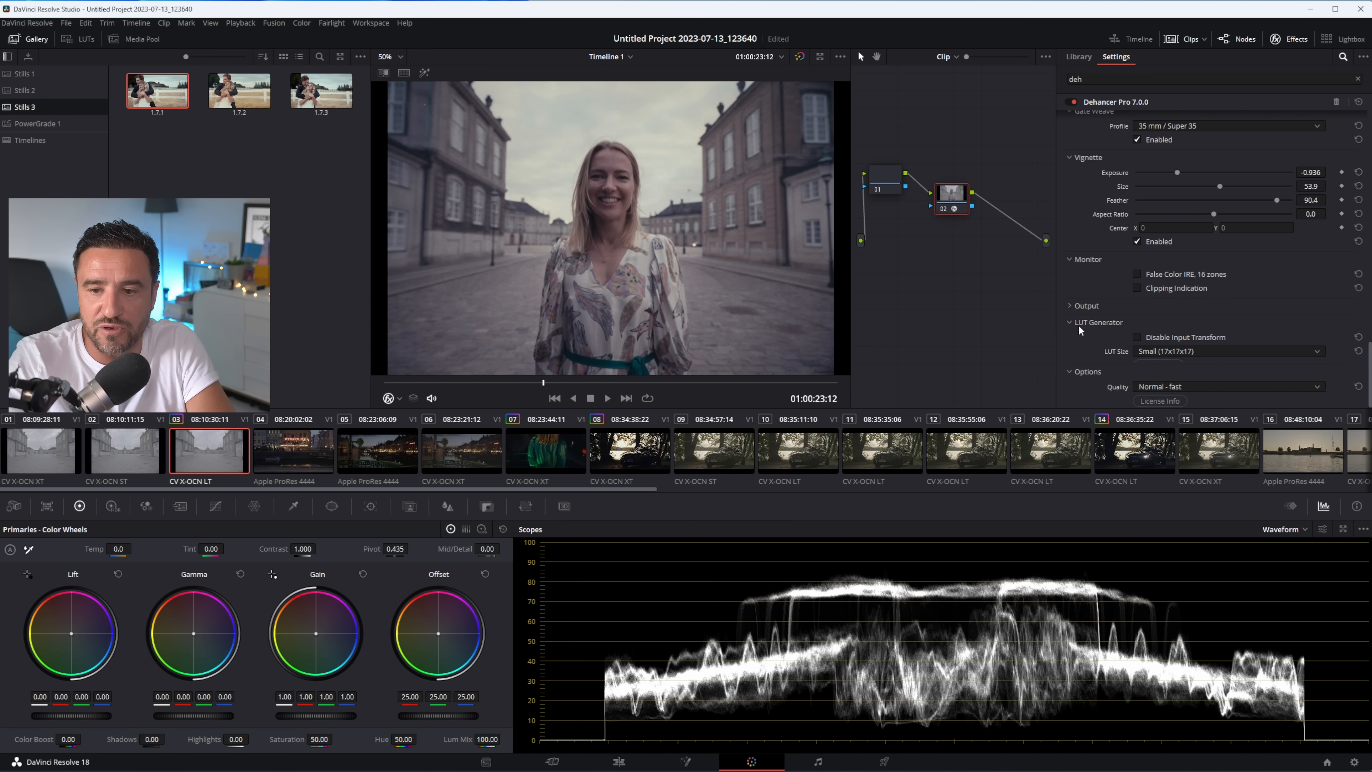
{"action": "left_click", "coordinate": [1205, 351]}
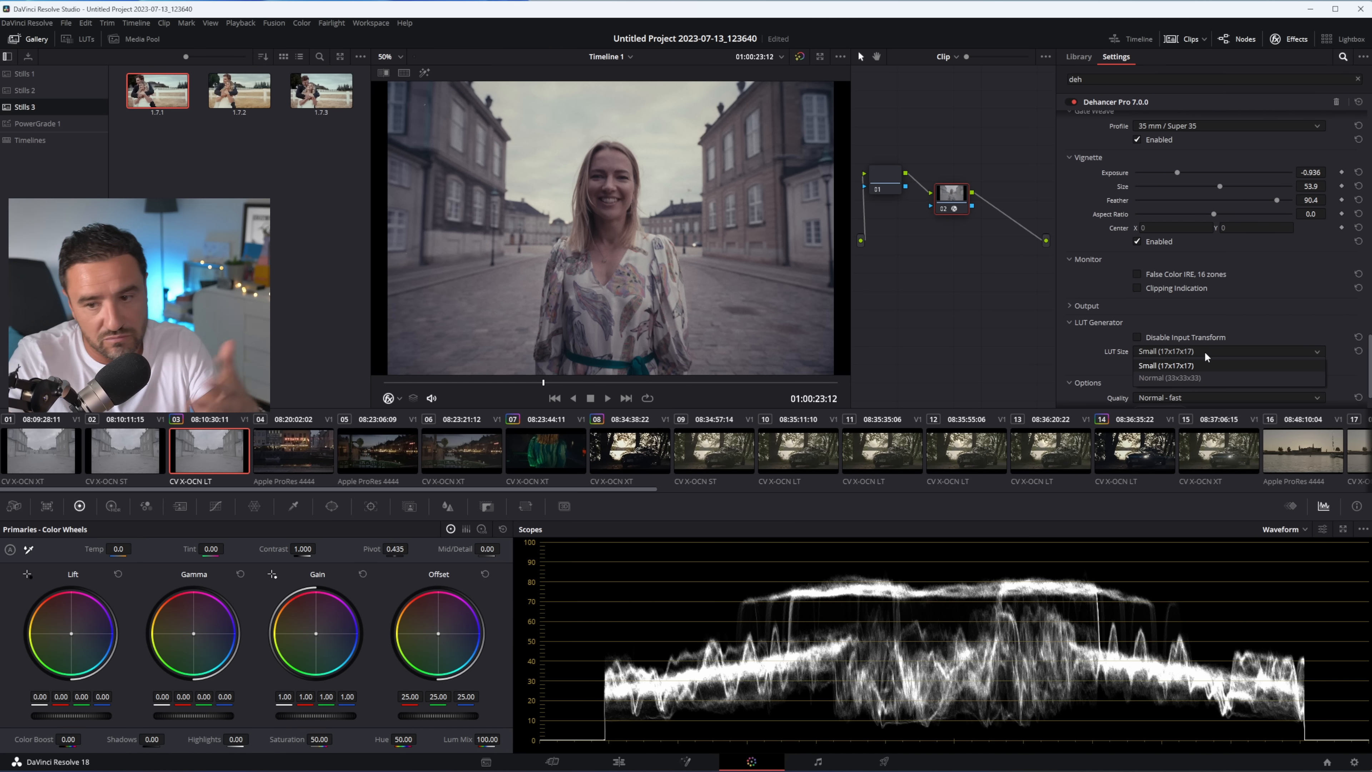
{"action": "left_click", "coordinate": [1100, 321]}
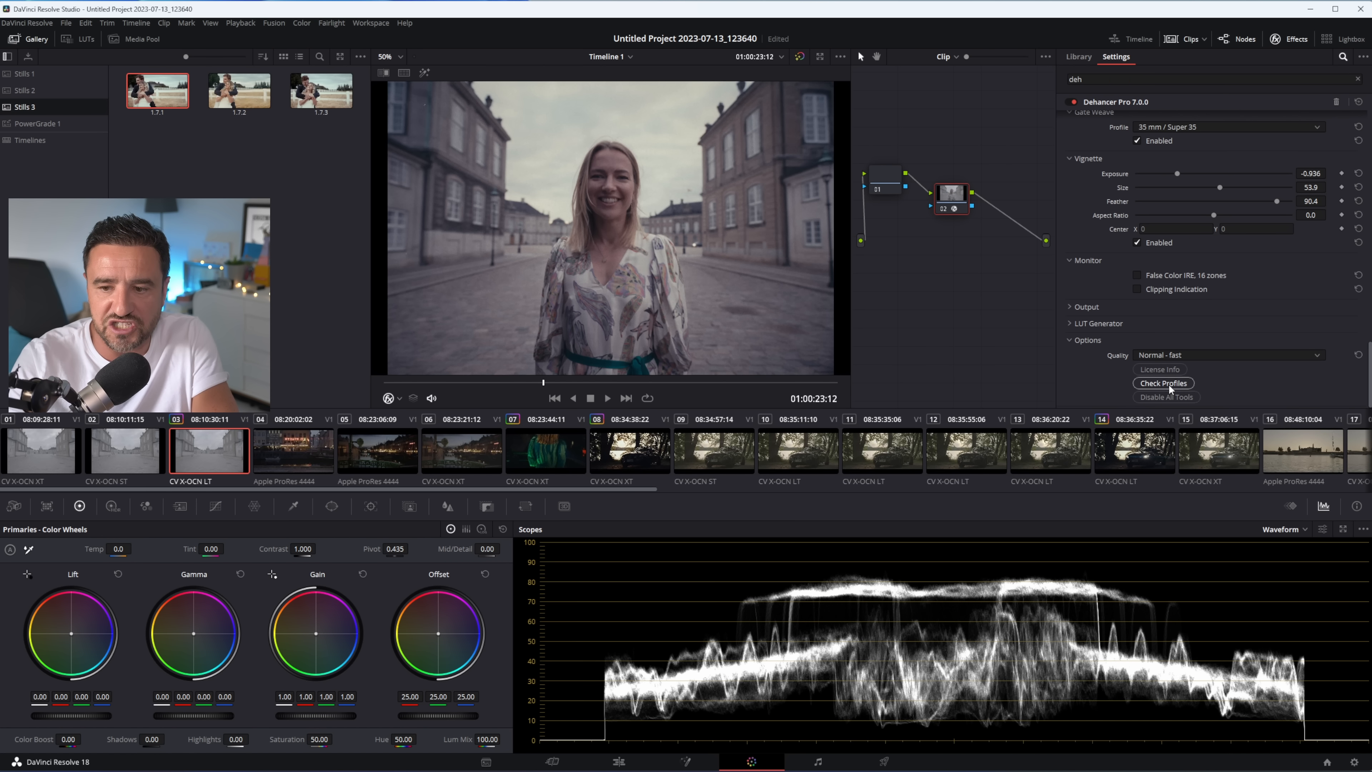
{"action": "left_click", "coordinate": [1183, 383]}
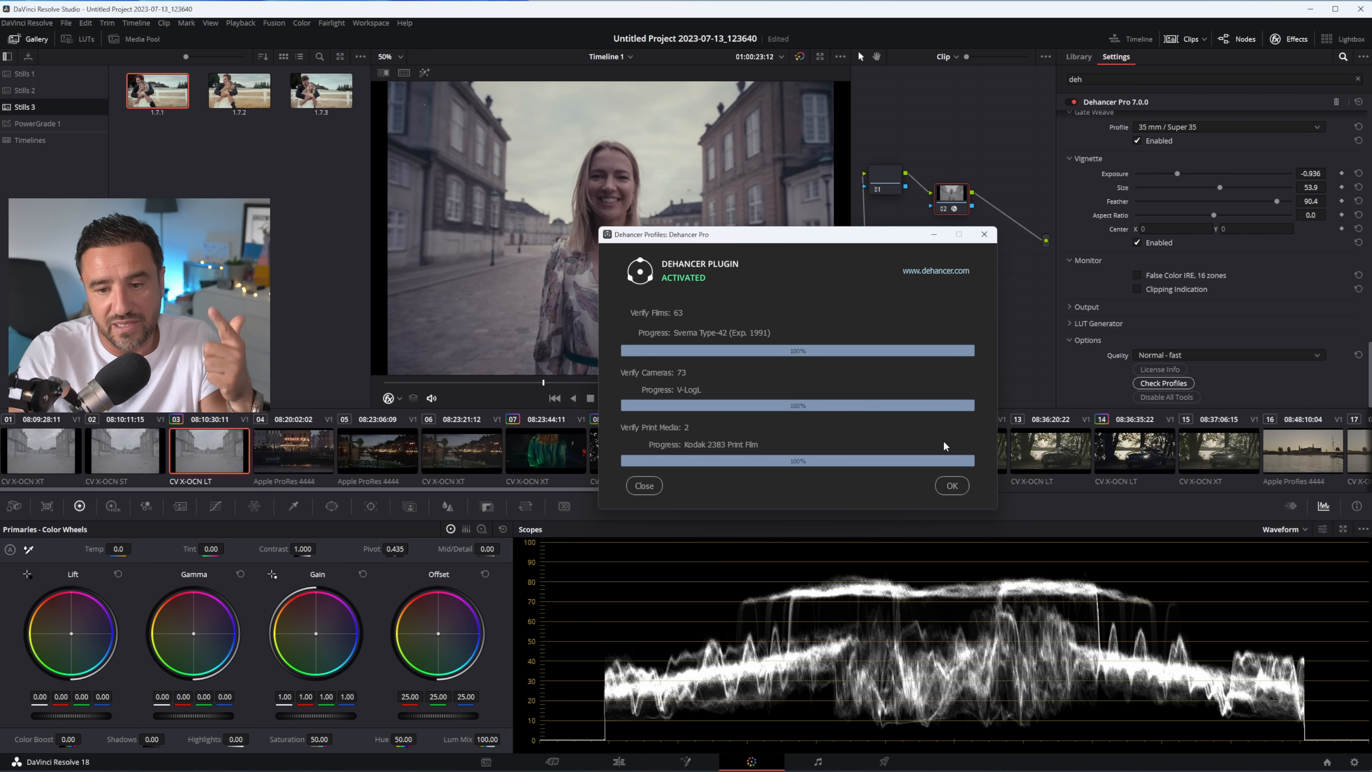
{"action": "left_click", "coordinate": [950, 486]}
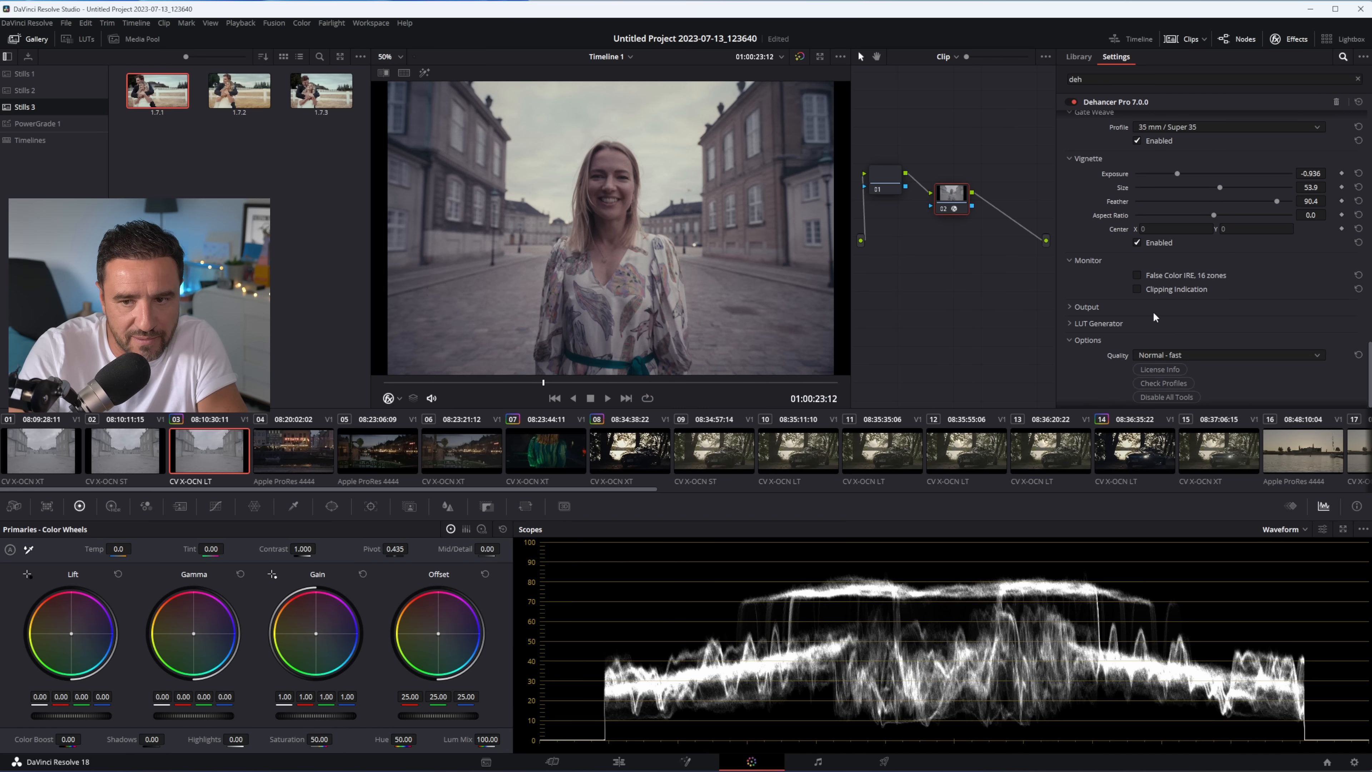
- Set the Source of the Dehancer node's Input to ACEScct (AP1)
{"action": "scroll", "coordinate": [1210, 319], "scroll_direction": "up", "scroll_amount": 10}
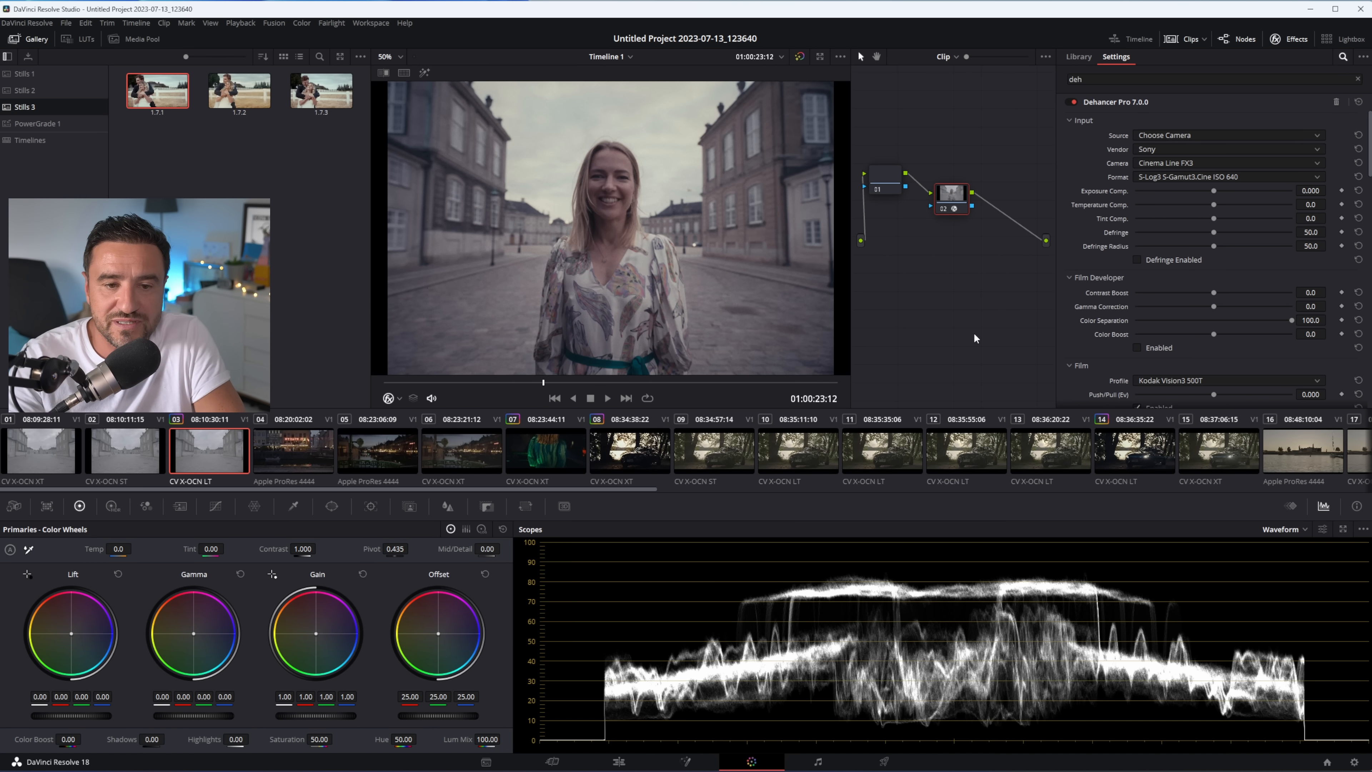
{"action": "mouse_move", "coordinate": [878, 182]}
{"action": "left_mouse_down"}
{"action": "mouse_move", "coordinate": [908, 183]}
{"action": "mouse_move", "coordinate": [865, 187]}
{"action": "left_mouse_up"}
{"action": "left_click", "coordinate": [949, 195]}
{"action": "left_click", "coordinate": [1185, 138]}
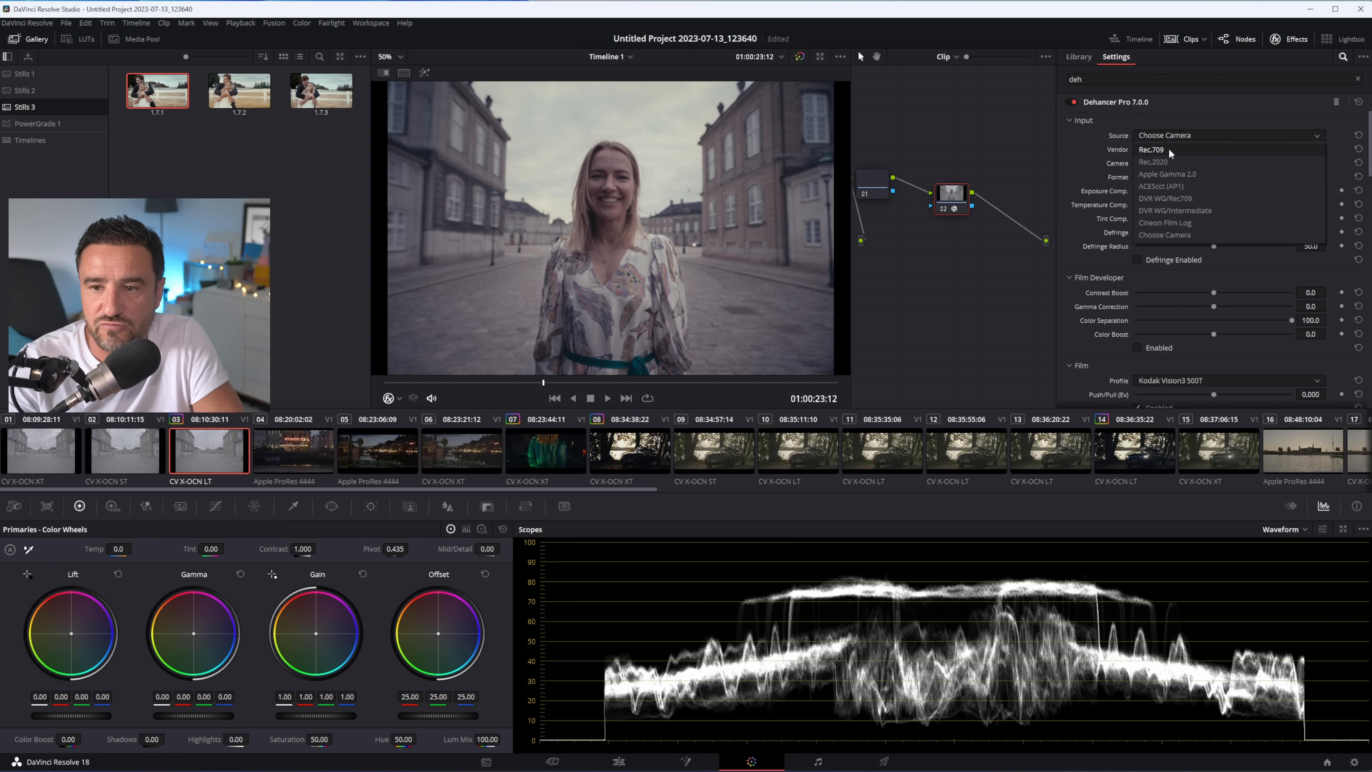
{"action": "left_click", "coordinate": [1197, 186]}
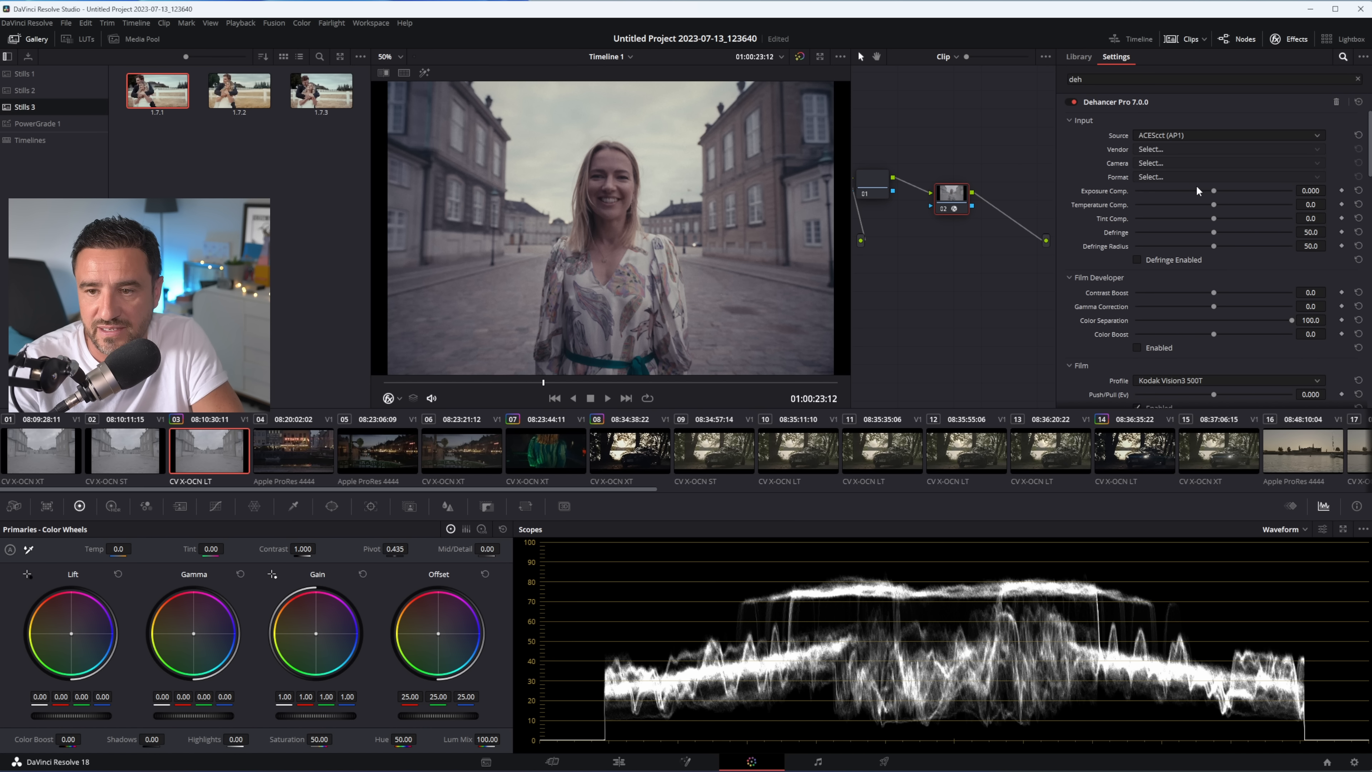
- Add a serial node after the Dehancer node and spread the nodes apart in the graph
{"action": "left_click_drag", "start_coordinate": [952, 204], "coordinate": [935, 104]}
{"action": "right_click", "coordinate": [935, 105]}
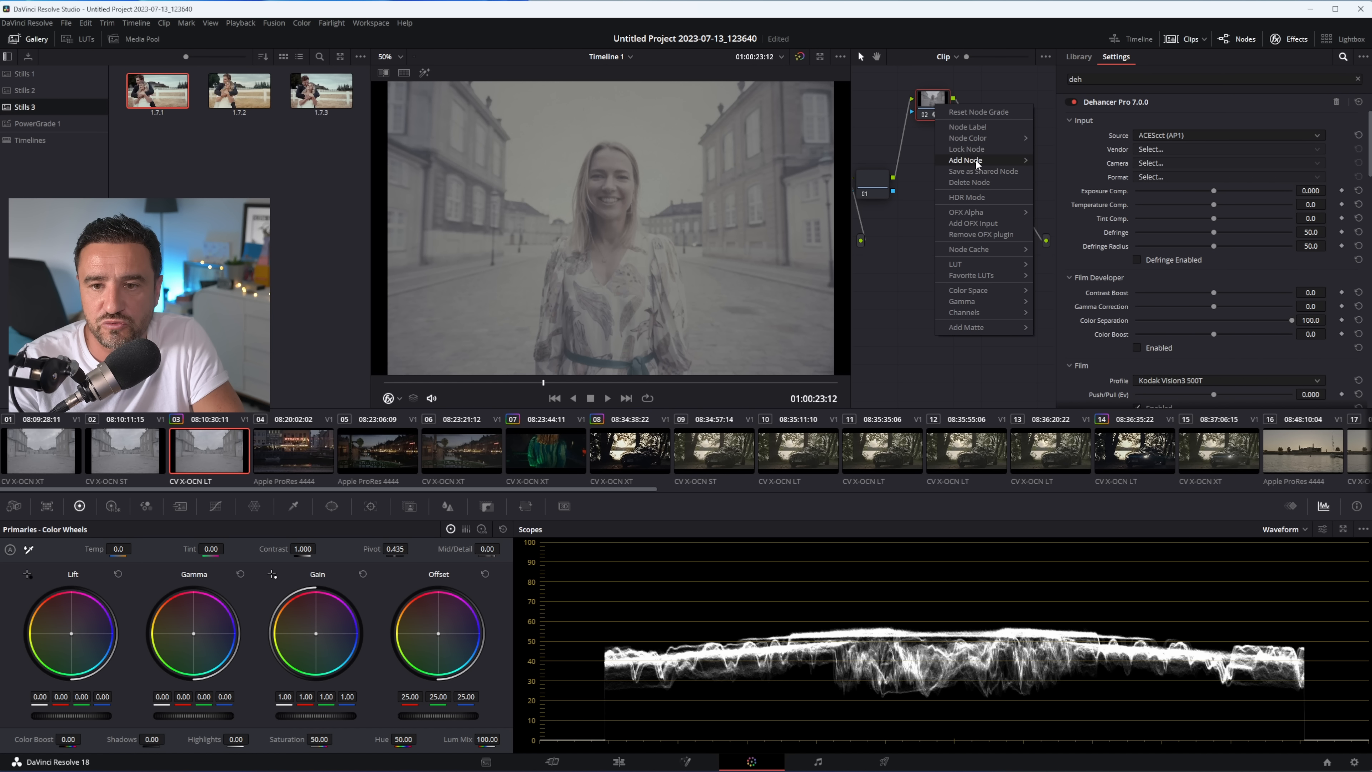
{"action": "mouse_move", "coordinate": [981, 159]}
{"action": "left_click", "coordinate": [1054, 161]}
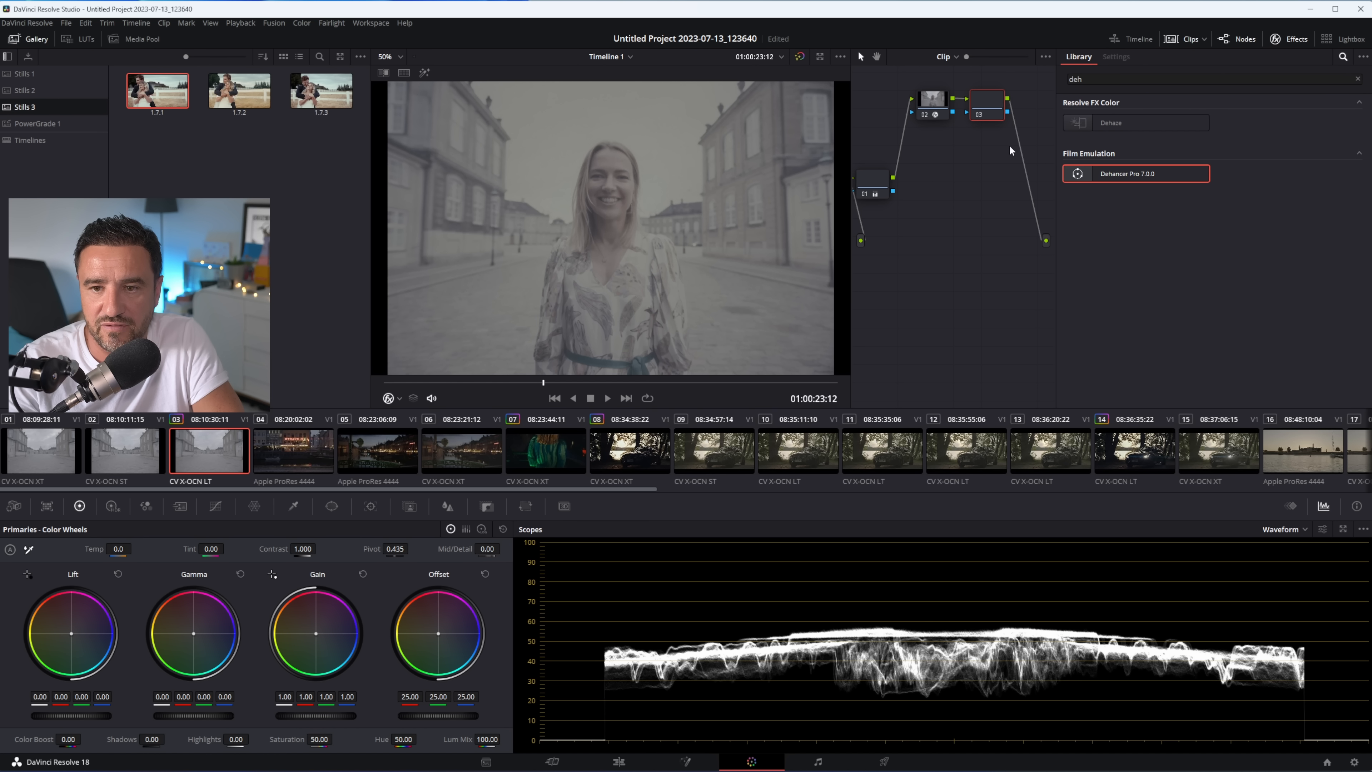
{"action": "left_click_drag", "start_coordinate": [880, 181], "coordinate": [876, 169]}
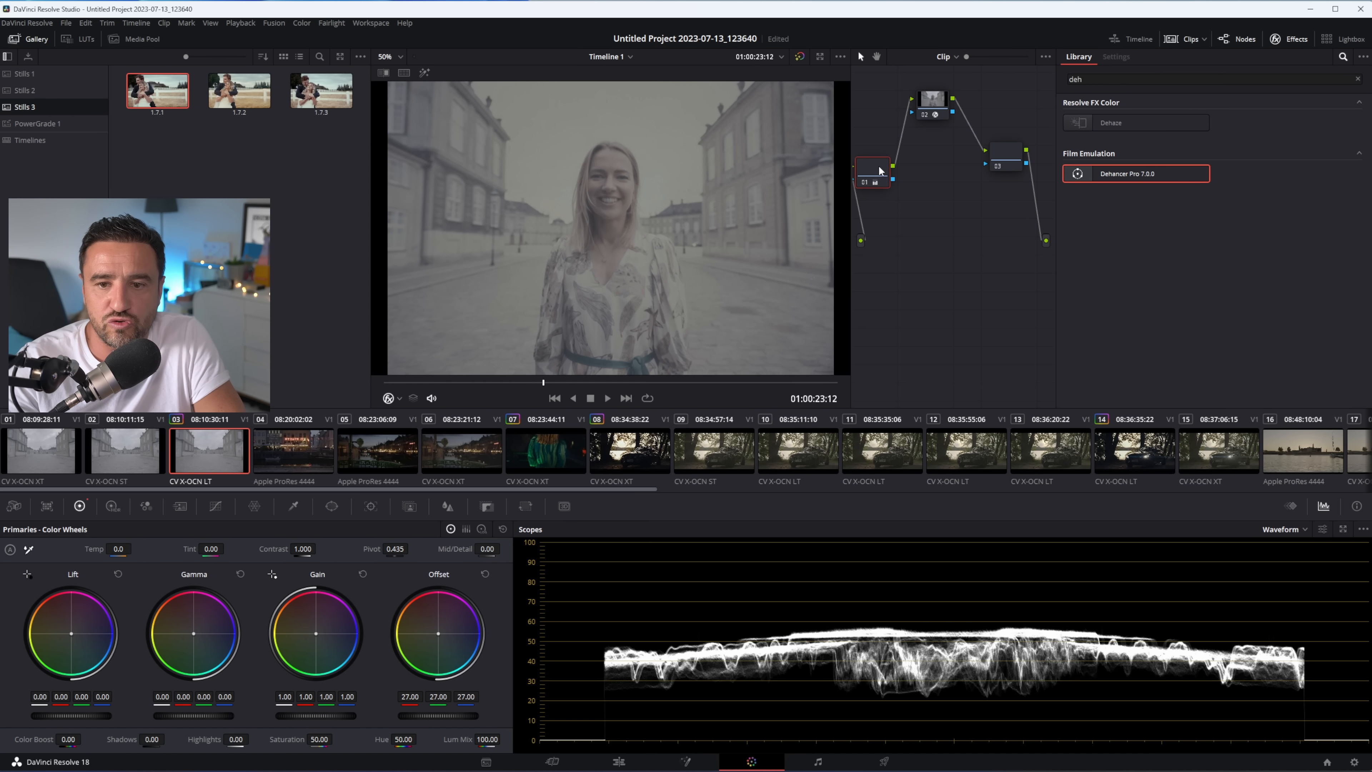
- Reset the grade of node 01 and select the new node after Dehancer
{"action": "right_click", "coordinate": [874, 175]}
{"action": "left_click", "coordinate": [901, 180]}
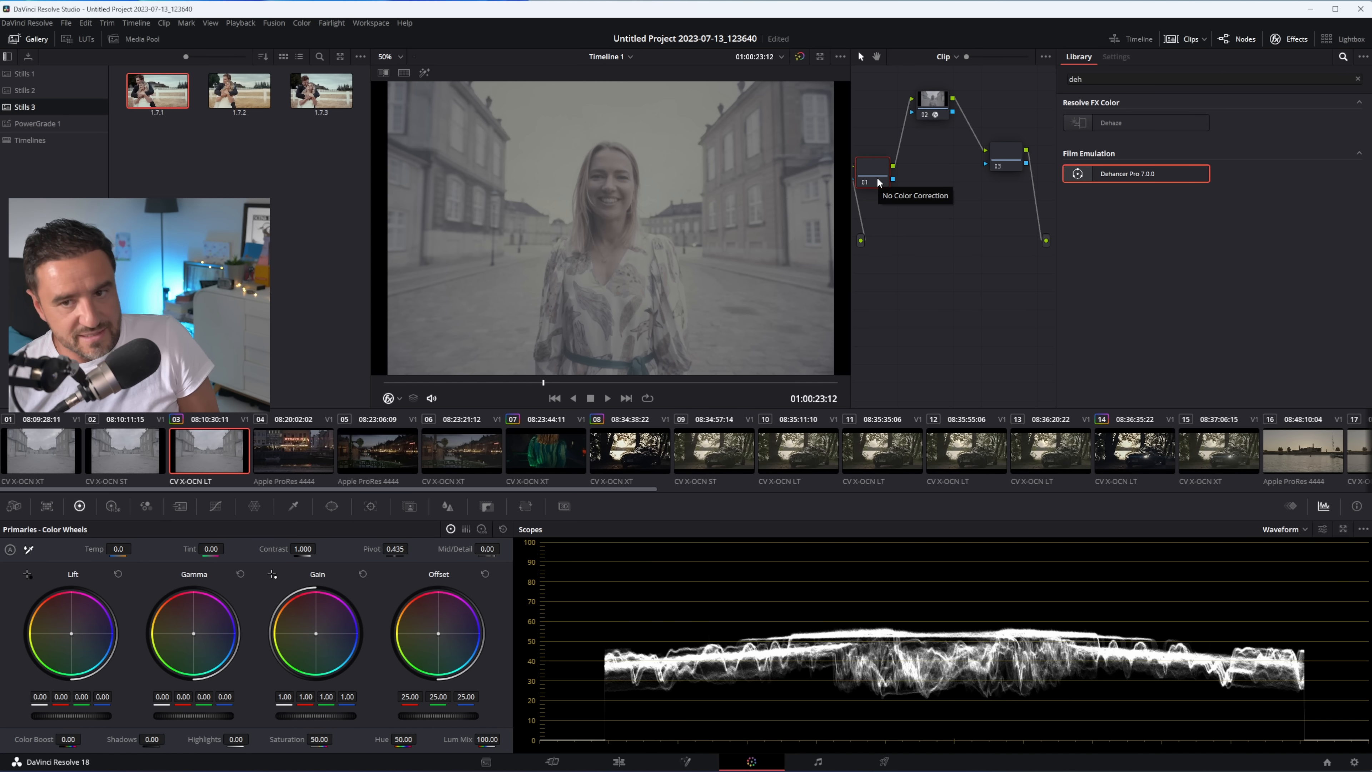
{"action": "left_click", "coordinate": [1011, 157]}
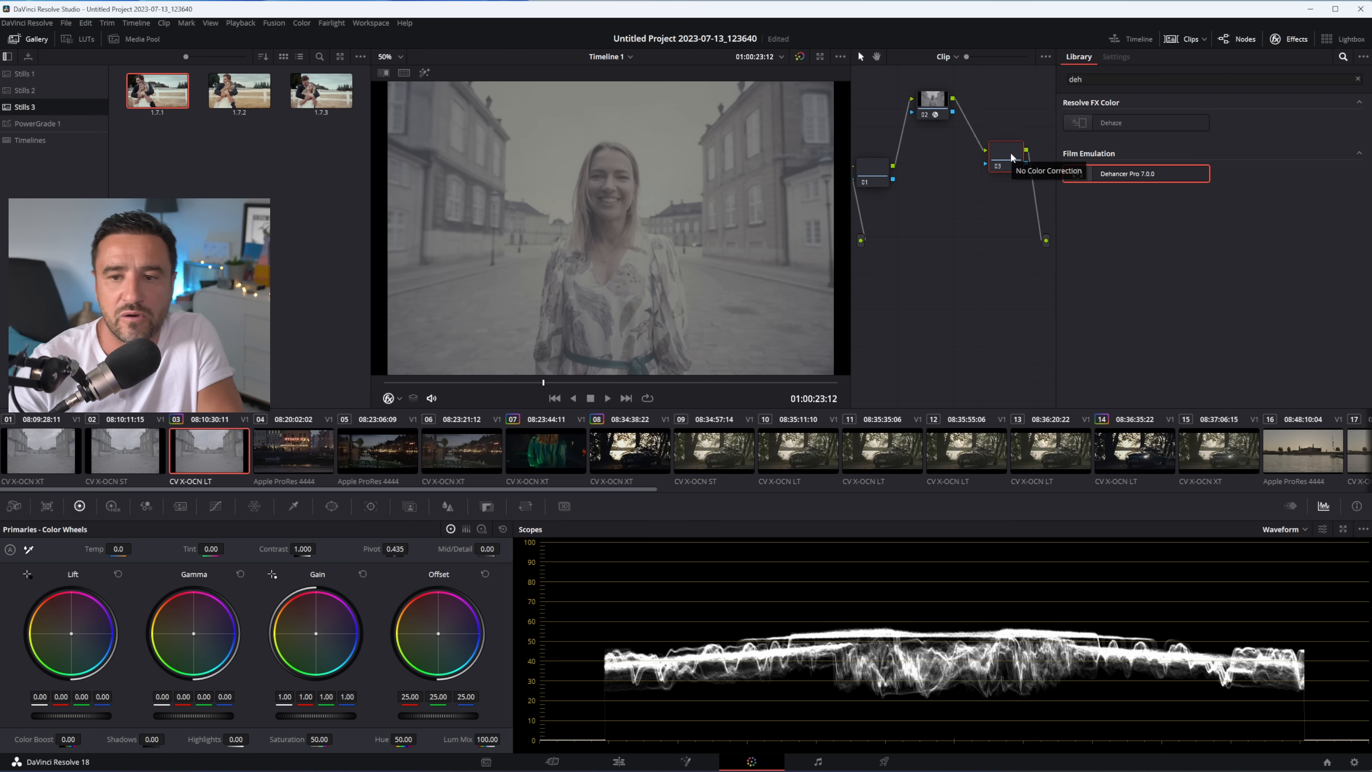
- Look through the Dehancer node's settings from Input down to Options and back, between the nodes before and after it
{"action": "left_click", "coordinate": [946, 105]}
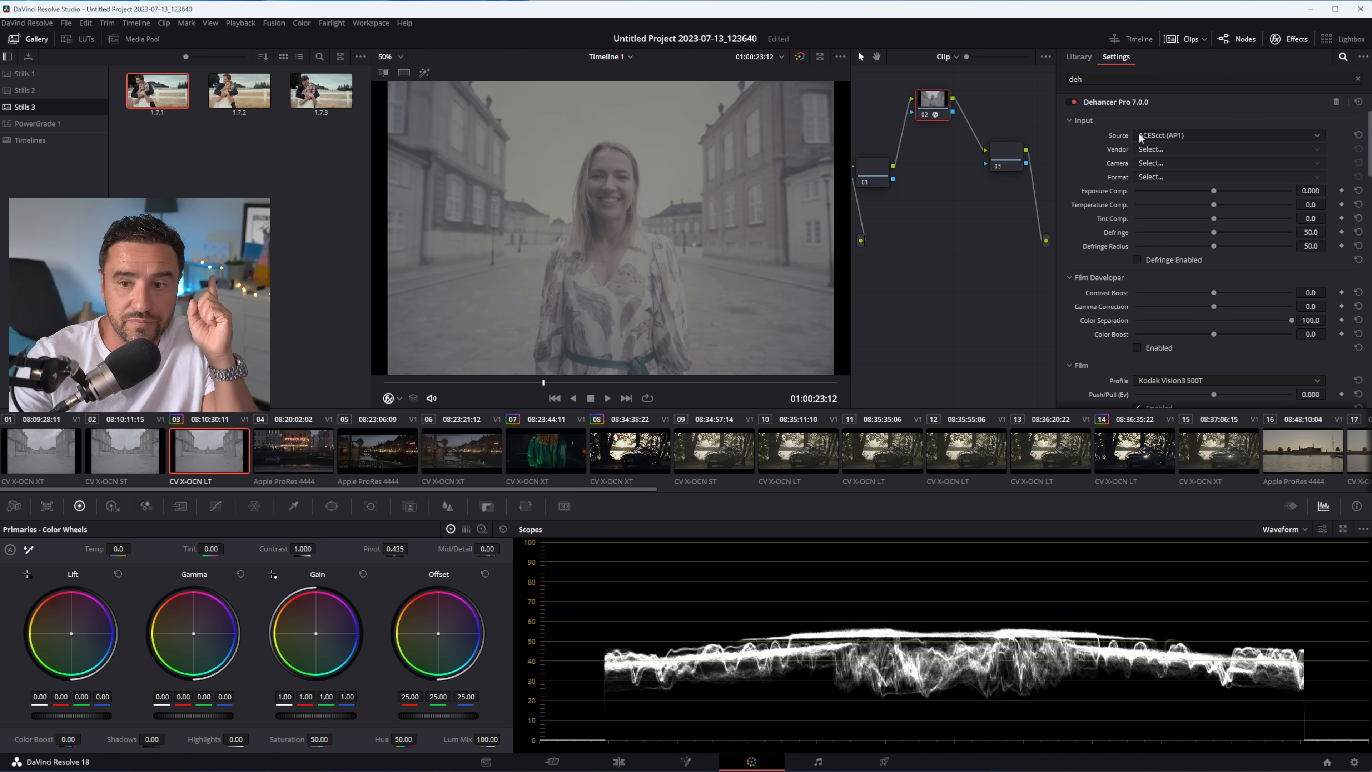
{"action": "scroll", "coordinate": [1255, 284], "scroll_direction": "down", "scroll_amount": 10}
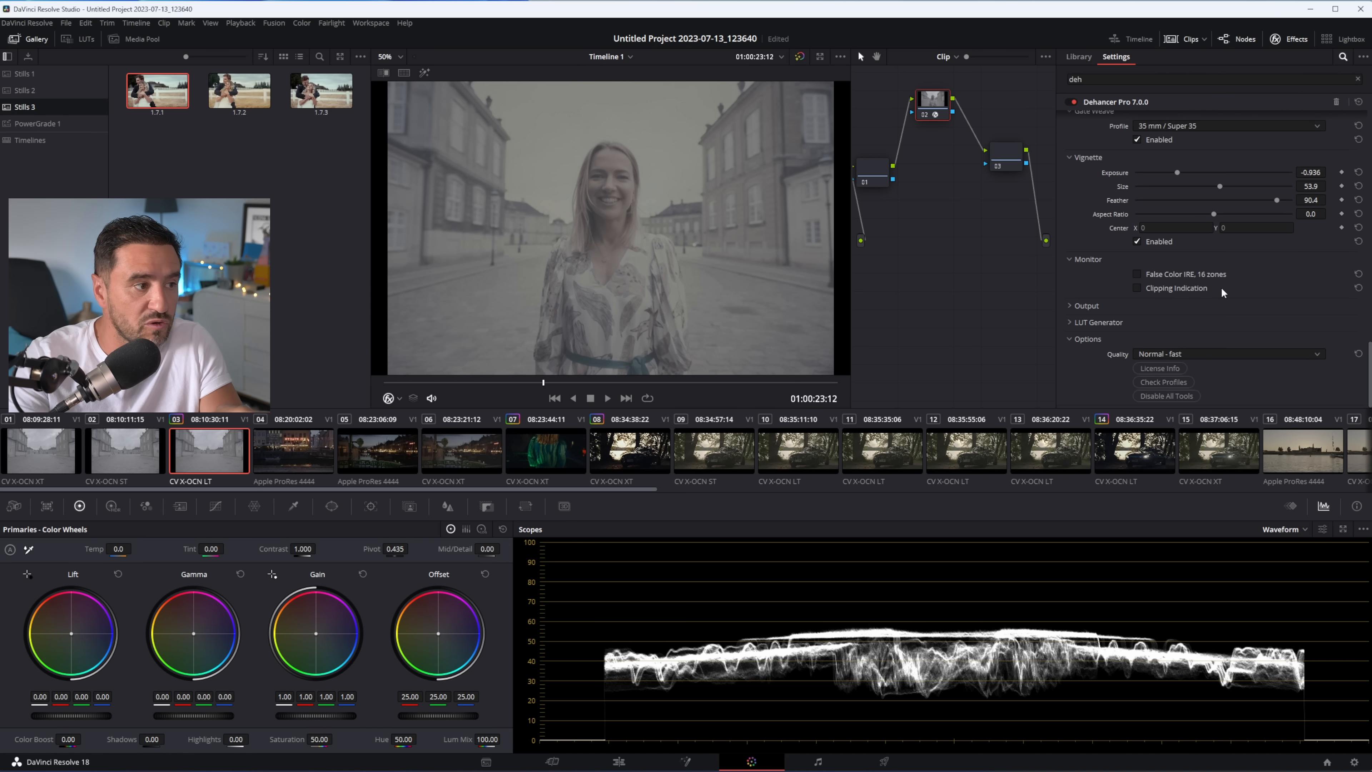
{"action": "scroll", "coordinate": [1213, 306], "scroll_direction": "up", "scroll_amount": 5}
{"action": "scroll", "coordinate": [1213, 306], "scroll_direction": "down", "scroll_amount": 6}
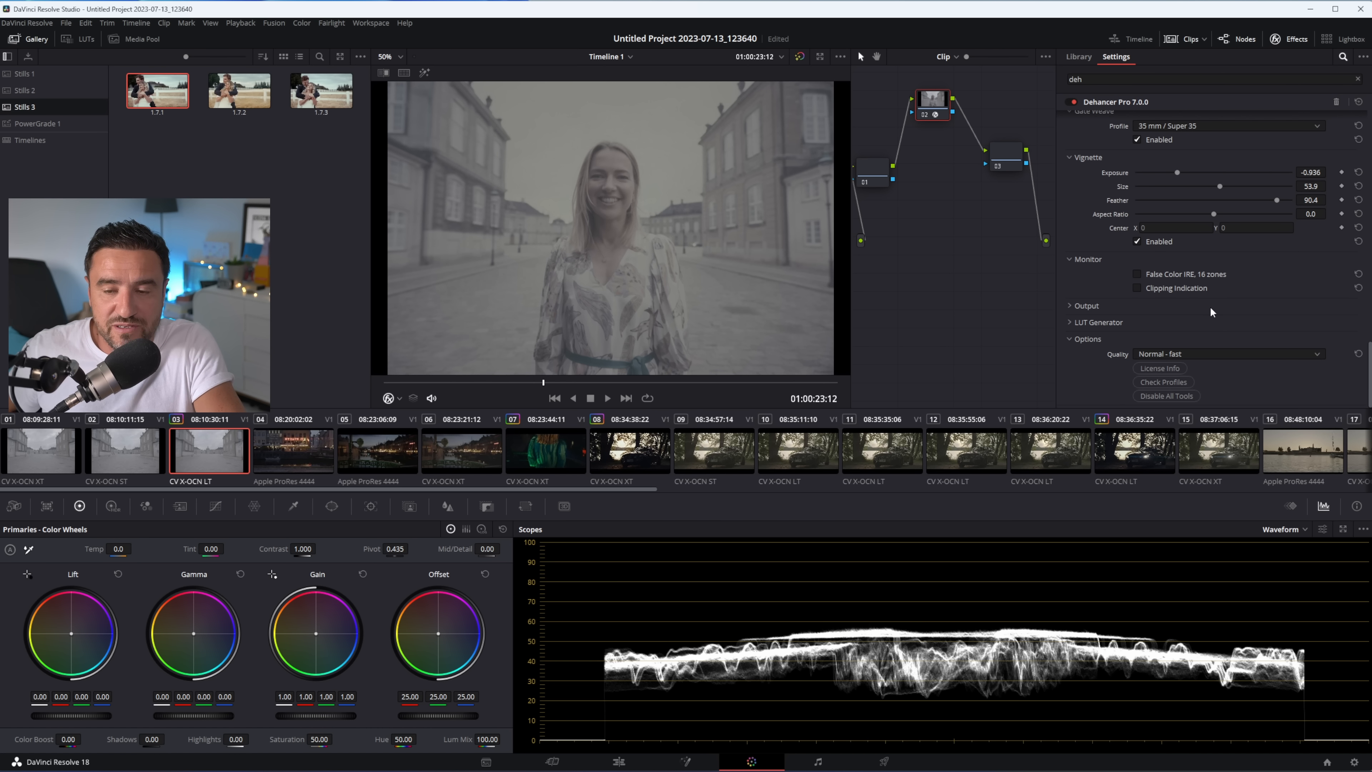
{"action": "scroll", "coordinate": [1218, 260], "scroll_direction": "up", "scroll_amount": 15}
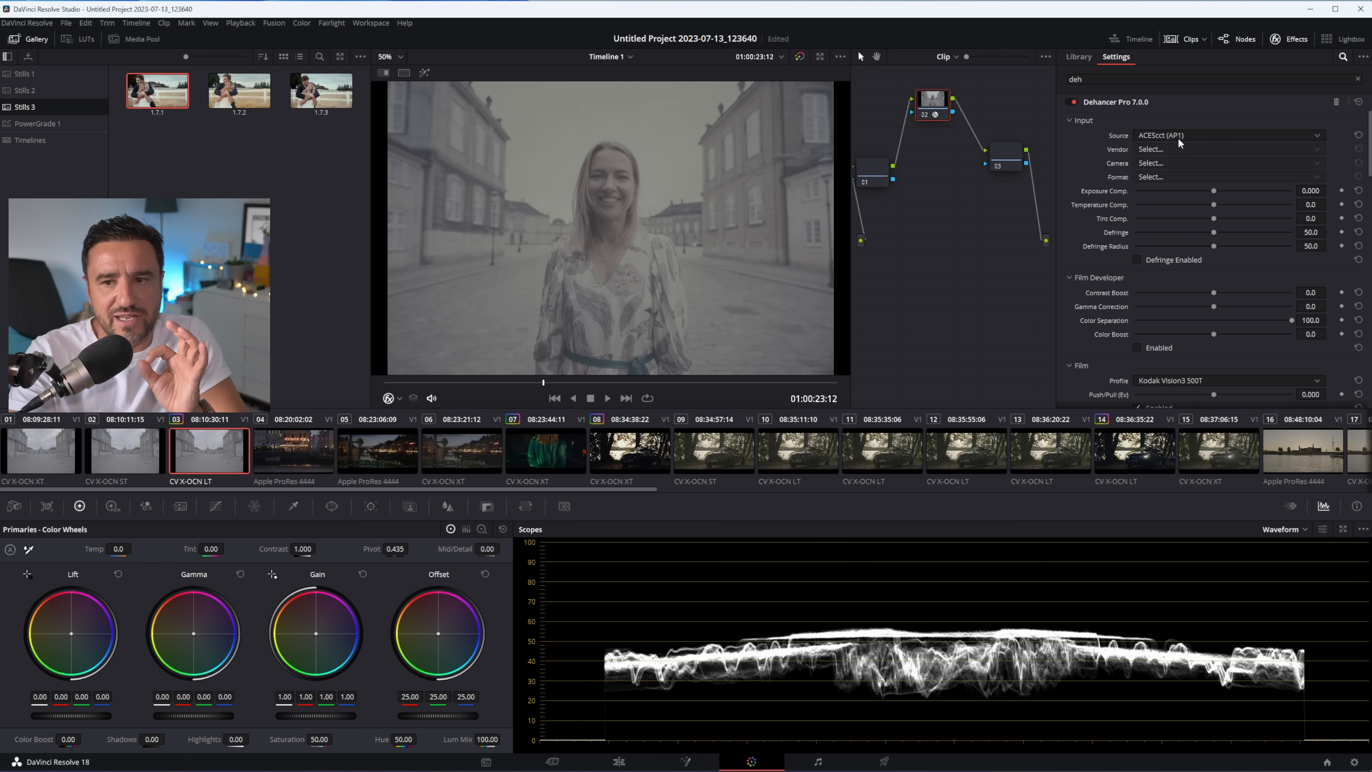
{"action": "mouse_move", "coordinate": [1002, 154]}
{"action": "left_mouse_down"}
{"action": "mouse_move", "coordinate": [1023, 185]}
{"action": "mouse_move", "coordinate": [1012, 162]}
{"action": "left_mouse_up"}
{"action": "left_click_drag", "start_coordinate": [881, 174], "coordinate": [888, 175]}
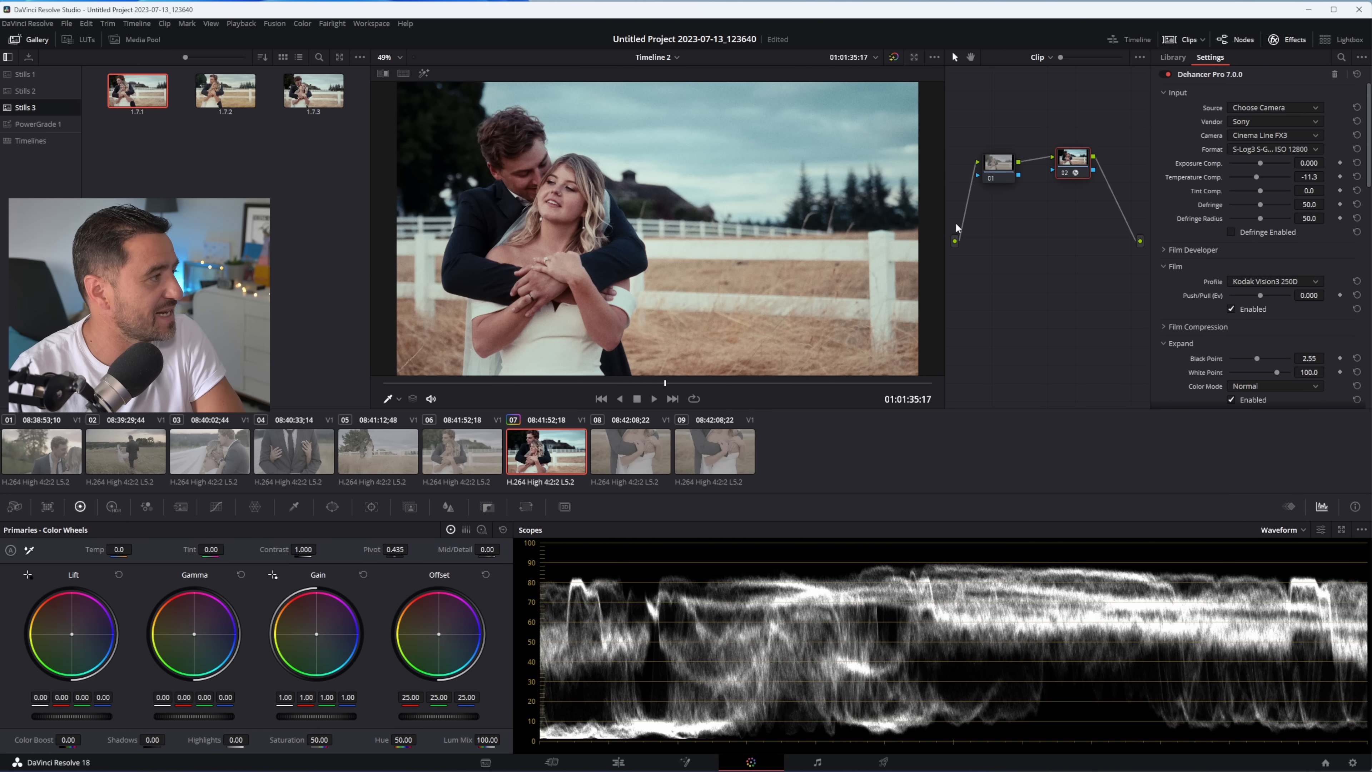
- Try the Alpha 7S III camera profile on the couple clip's Dehancer node and switch back to Cinema Line FX3
{"action": "left_click", "coordinate": [1065, 177]}
{"action": "left_click", "coordinate": [1065, 177]}
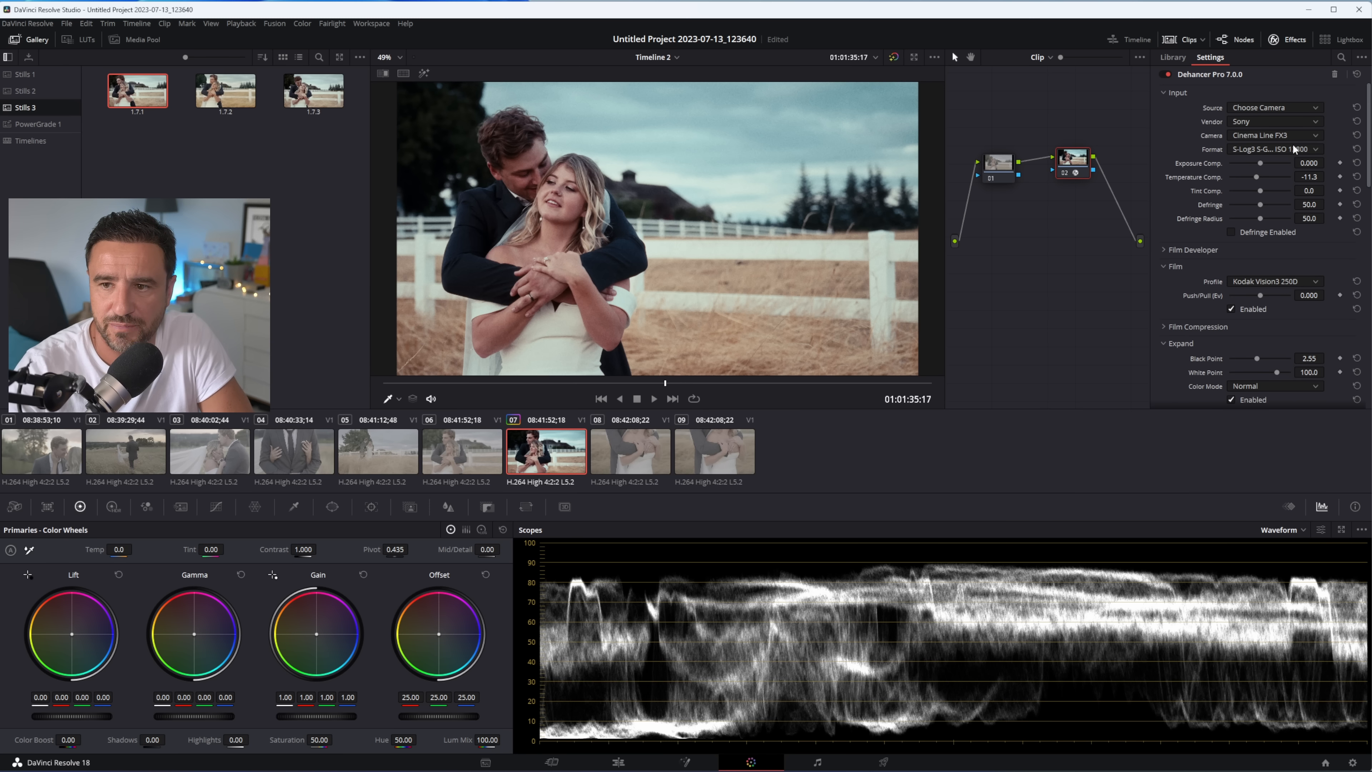
{"action": "left_click", "coordinate": [1295, 136]}
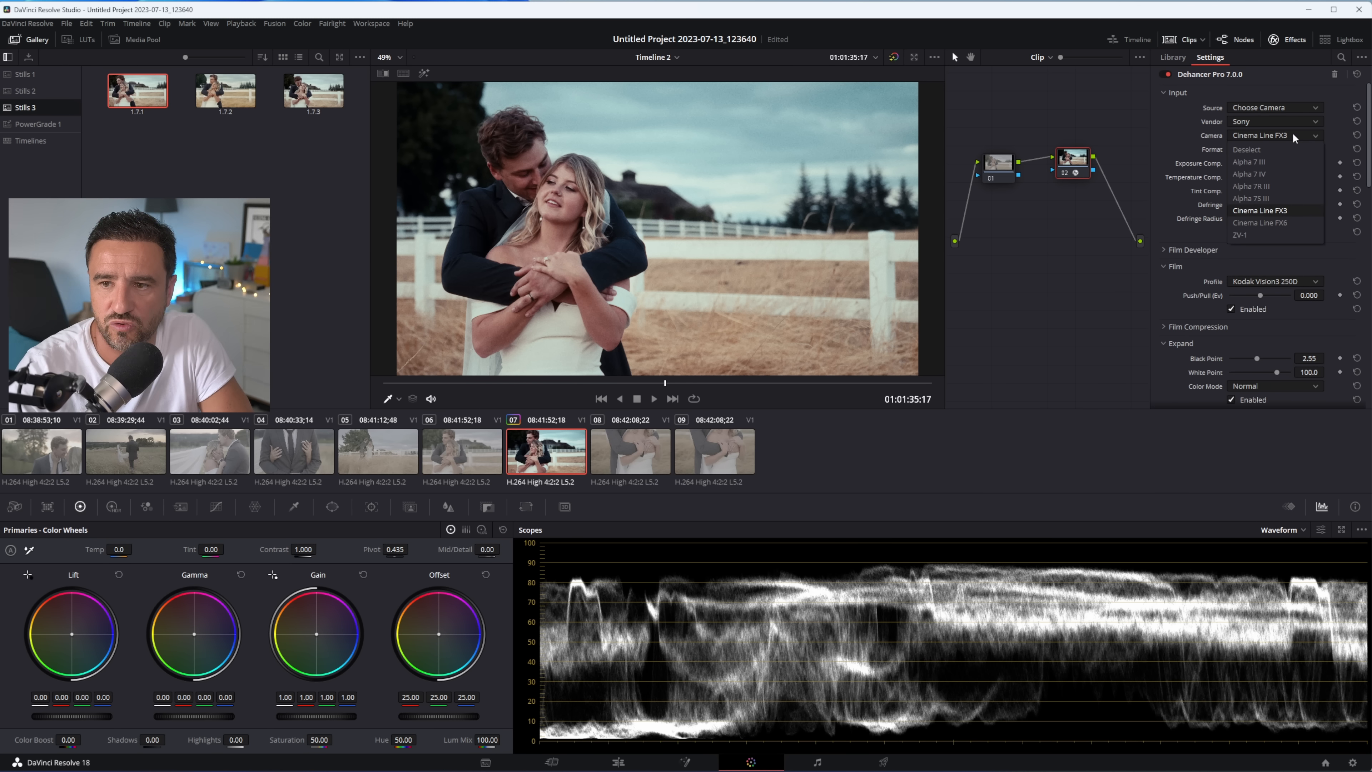
{"action": "left_click", "coordinate": [1282, 199]}
{"action": "left_click", "coordinate": [1274, 138]}
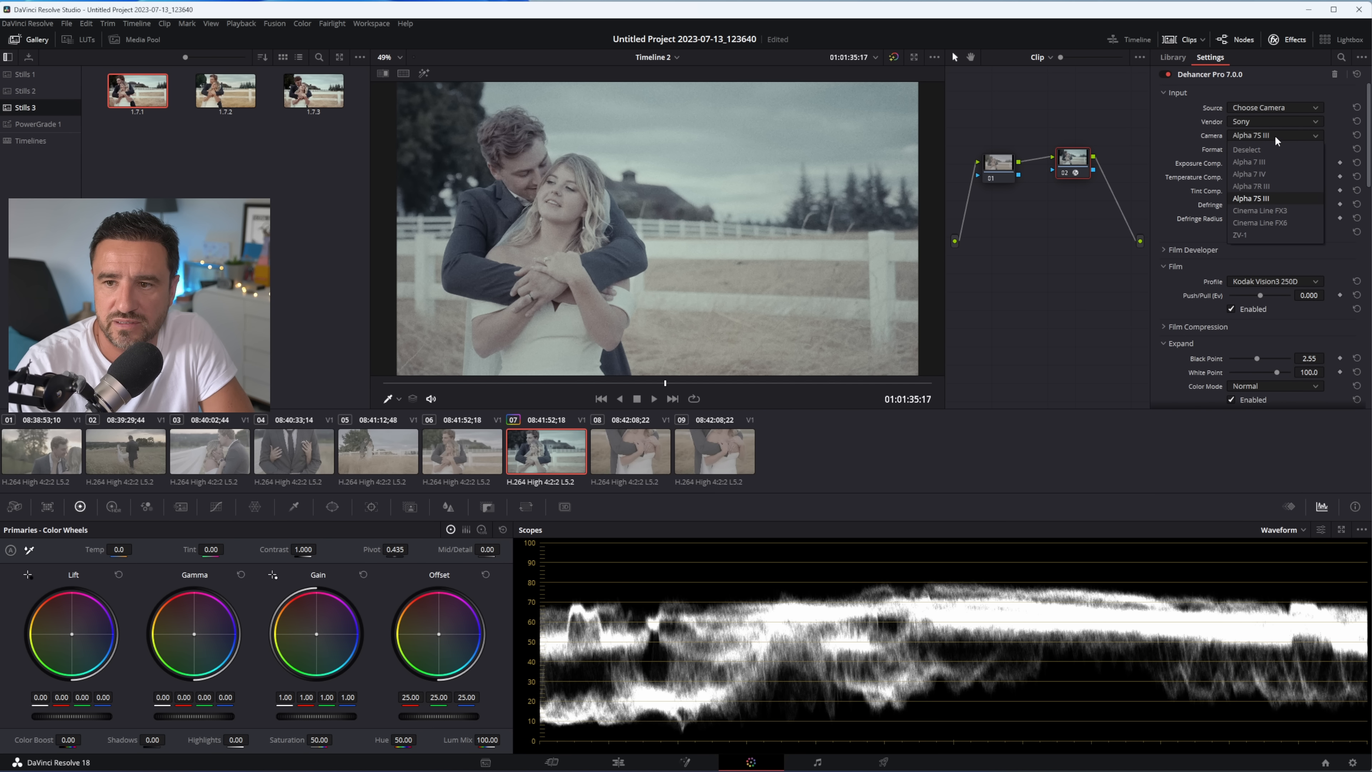
{"action": "left_click", "coordinate": [1271, 211]}
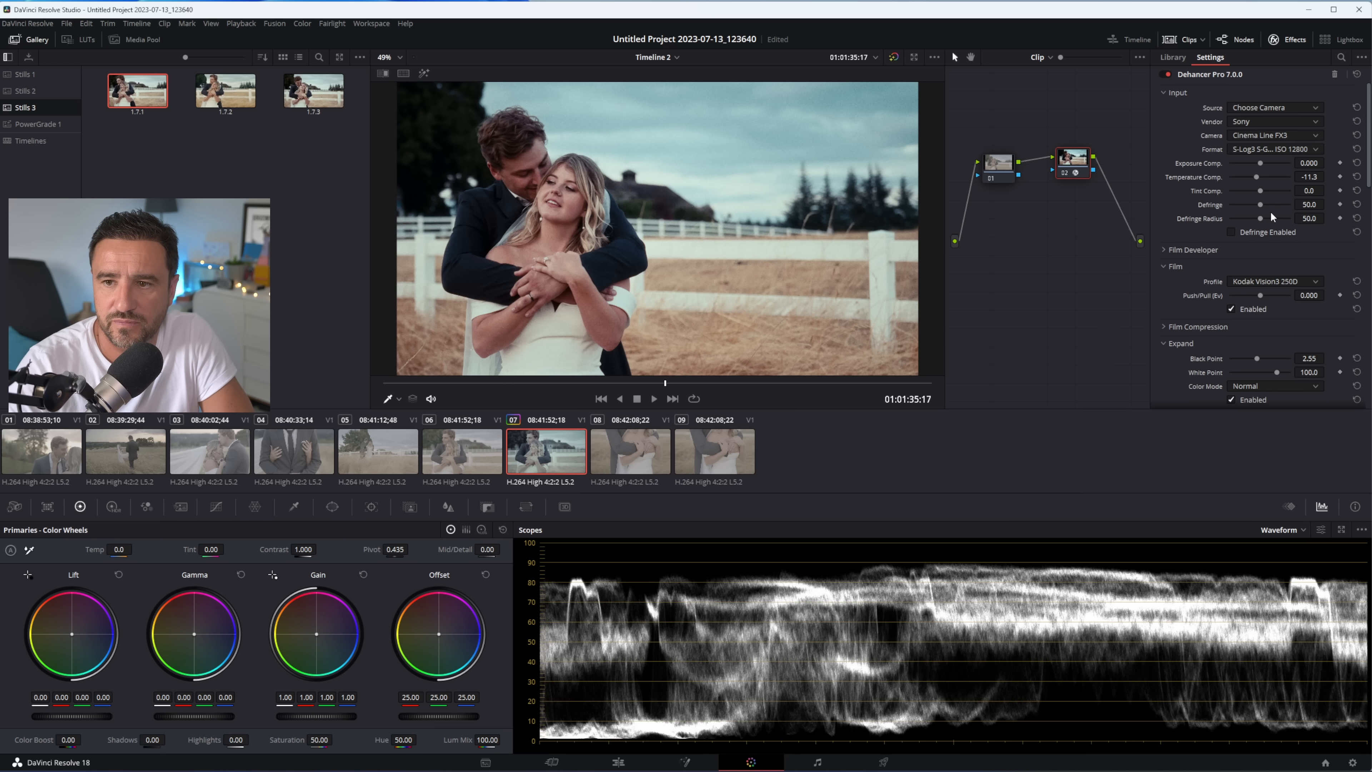
- Set the Dehancer camera to Alpha 7S III with the S-Log3 S-Gamut3.Cine ISO 640 format
{"action": "left_click", "coordinate": [1273, 138]}
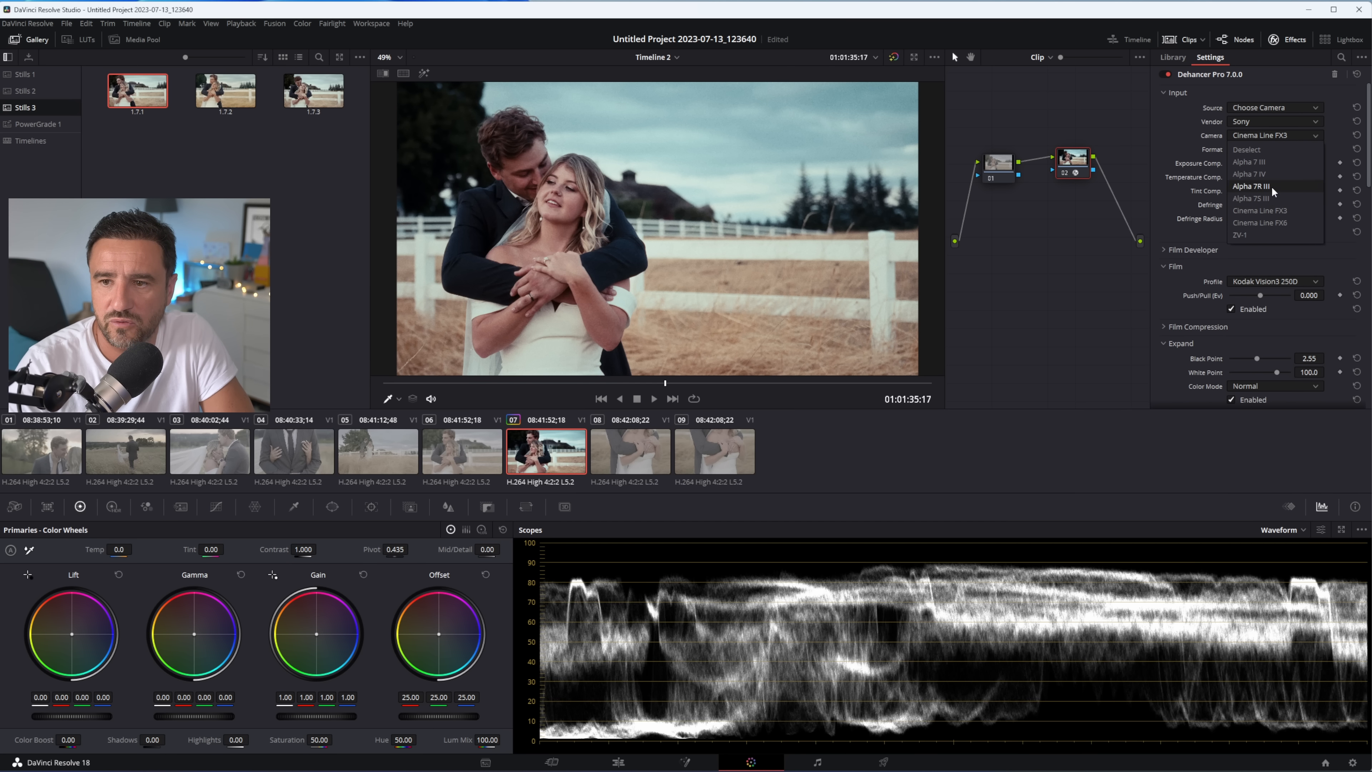
{"action": "left_click", "coordinate": [1275, 198]}
{"action": "left_click", "coordinate": [1278, 153]}
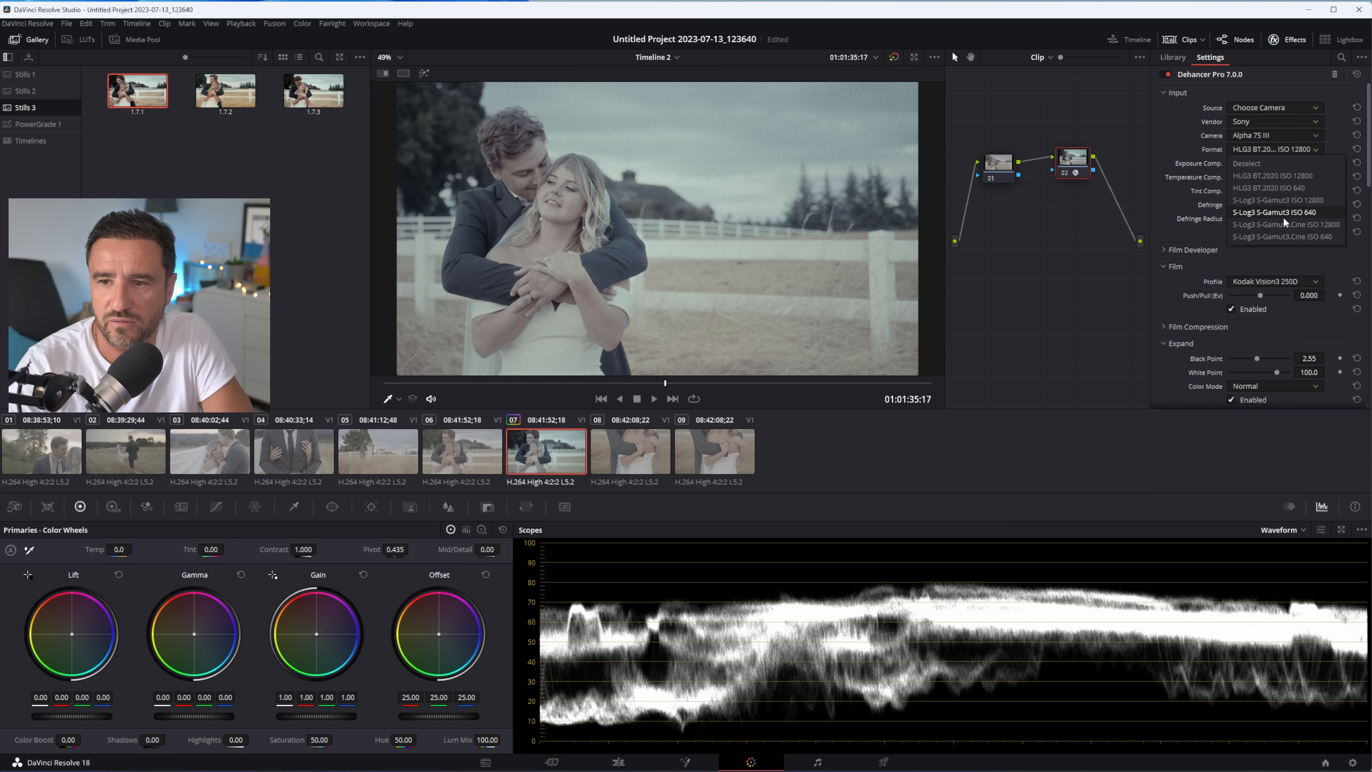
{"action": "left_click", "coordinate": [1283, 236]}
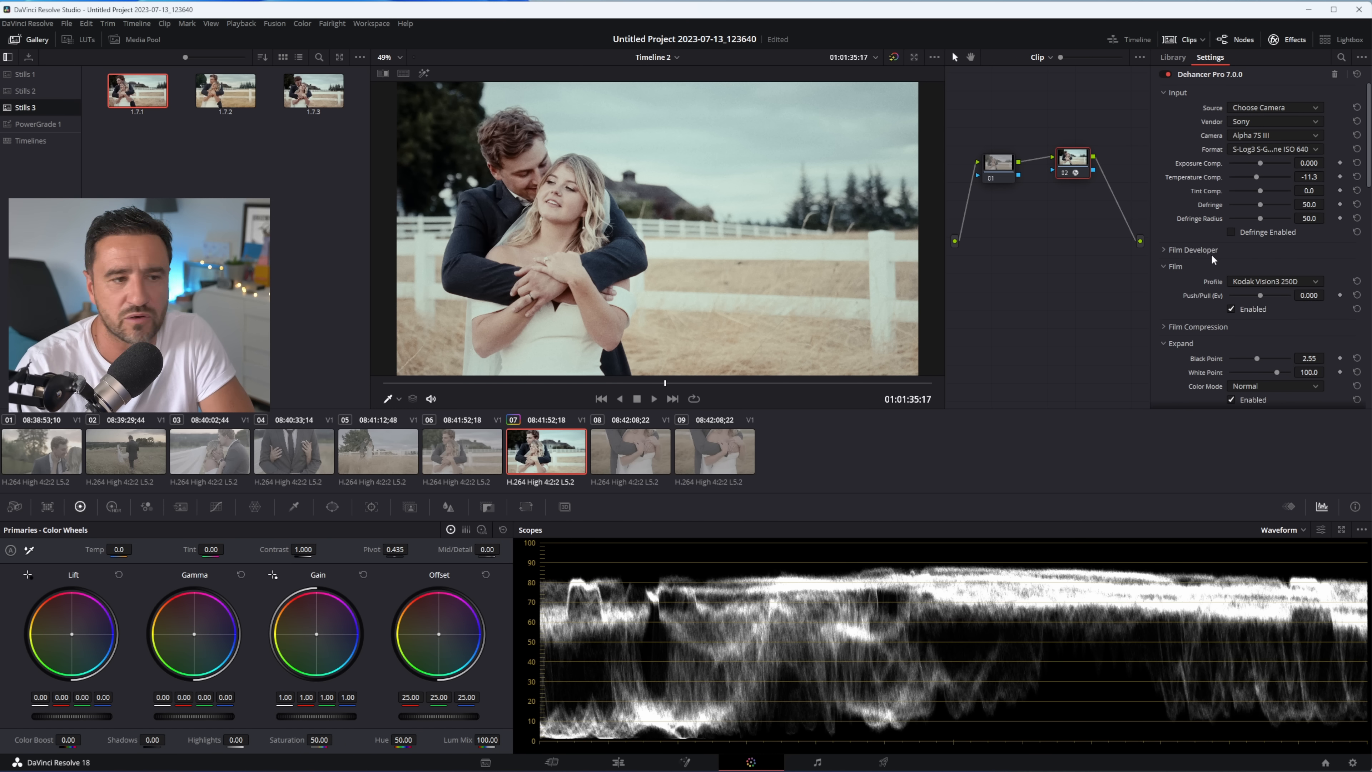
- Try Cinema Line FX6, then choose camera Cinema Line FX3 with the S-Log3 S-Gamut3.Cine ISO 640 format
{"action": "left_click", "coordinate": [1256, 136]}
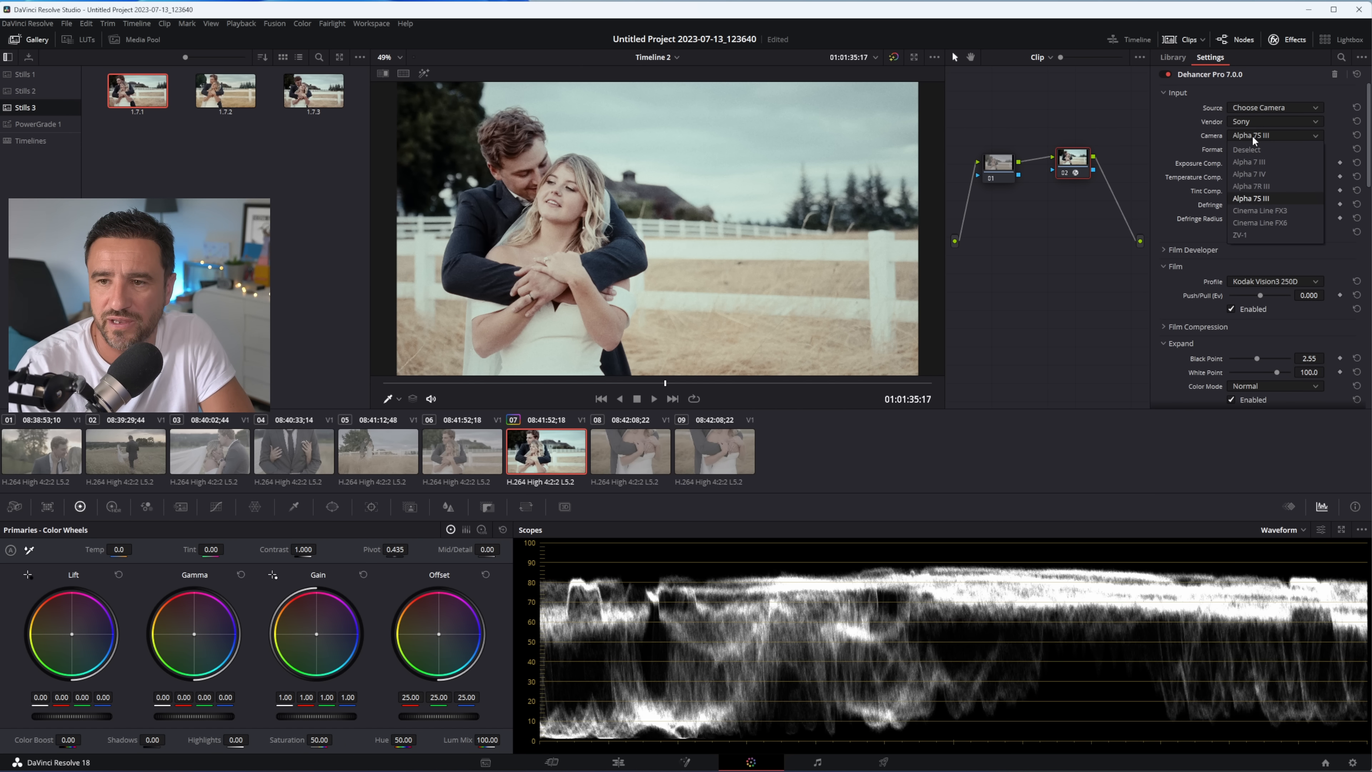
{"action": "left_click", "coordinate": [1254, 218]}
{"action": "left_click", "coordinate": [1259, 135]}
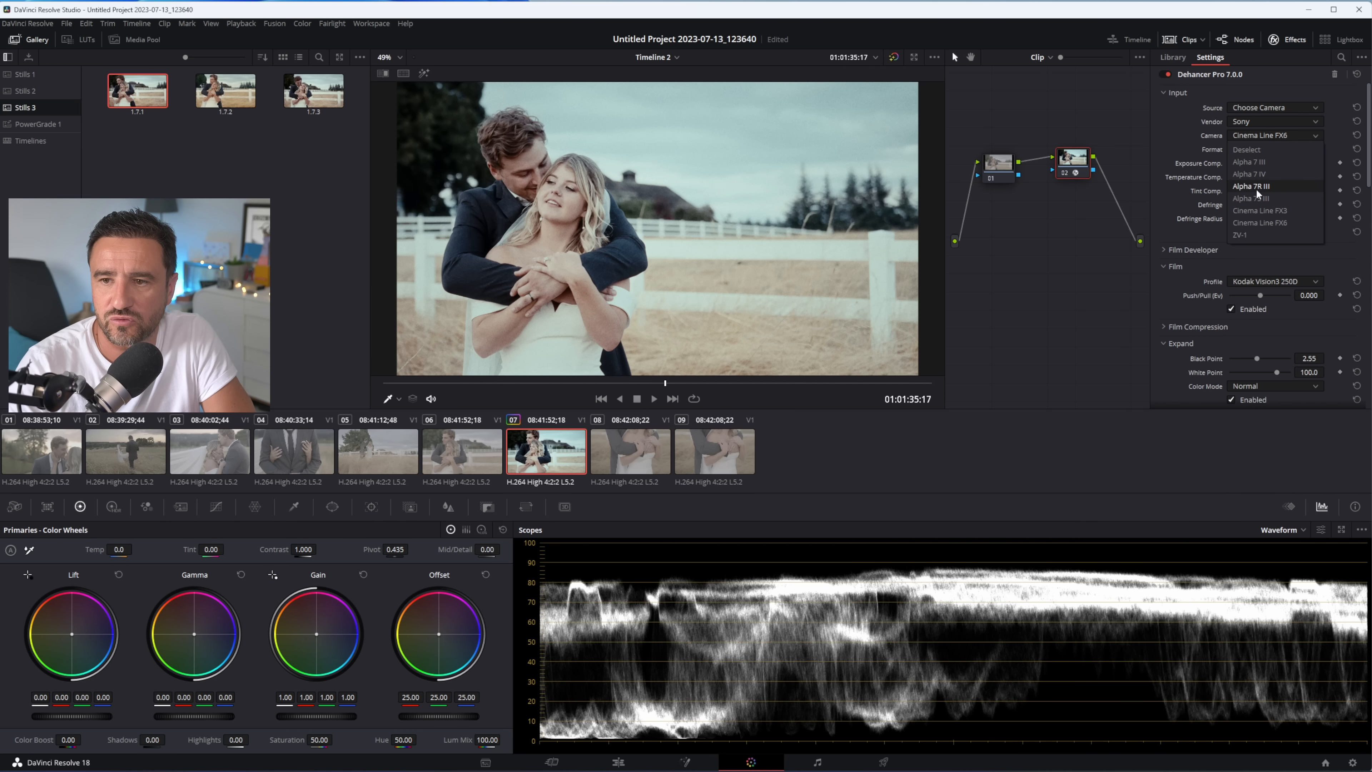
{"action": "left_click", "coordinate": [1253, 212]}
{"action": "left_click", "coordinate": [1280, 151]}
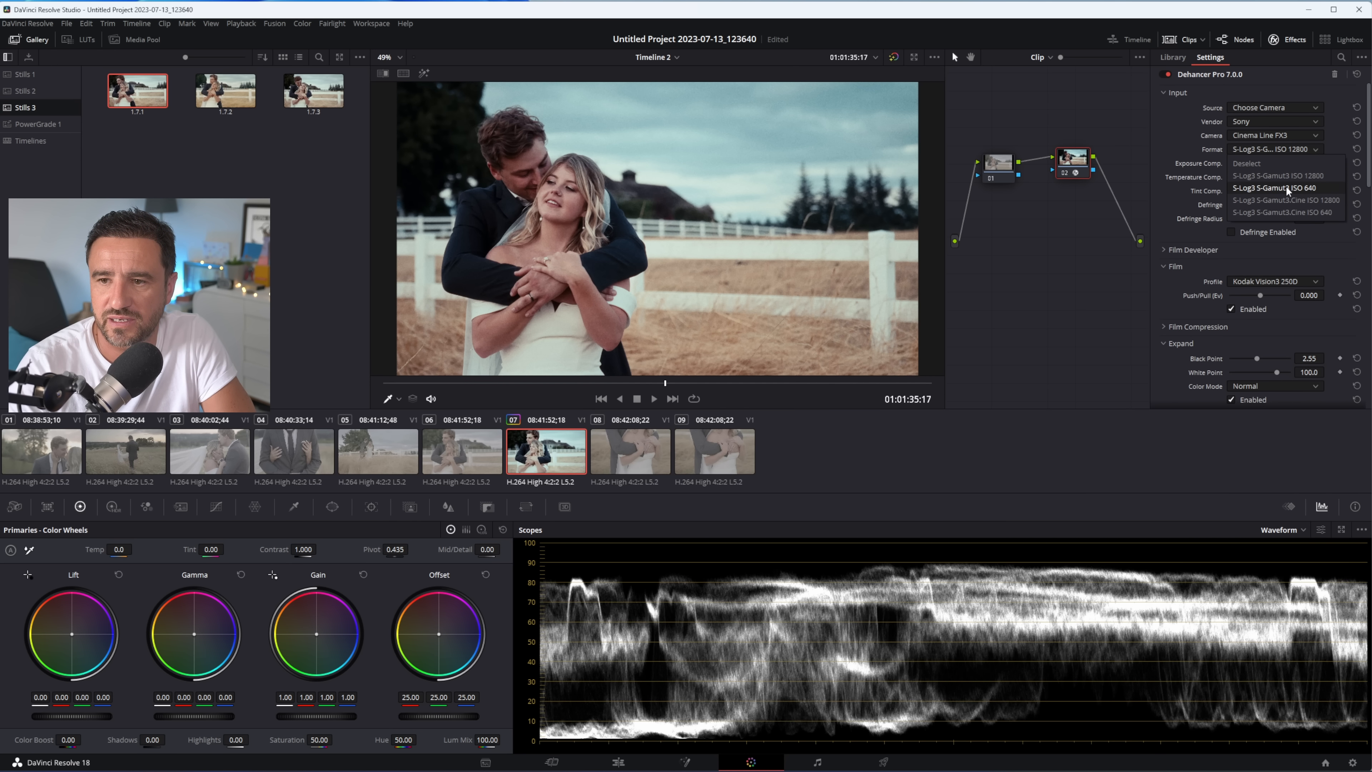
{"action": "left_click", "coordinate": [1275, 213]}
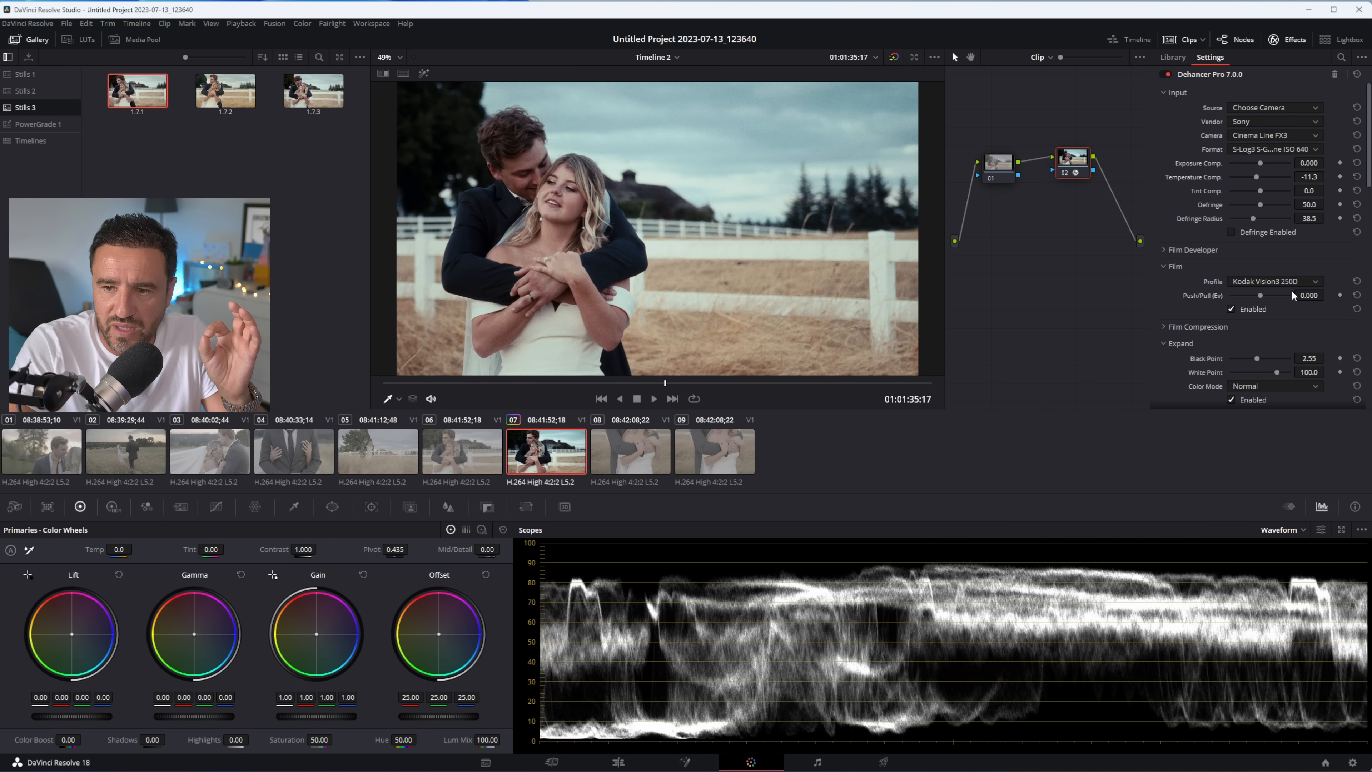
- Enable Gate Weave, Film Breath and Film Damage with their 35 mm / Super 35 profiles on the couple clip's Dehancer node
{"action": "scroll", "coordinate": [1294, 297], "scroll_direction": "down", "scroll_amount": 2}
{"action": "scroll", "coordinate": [1289, 251], "scroll_direction": "down", "scroll_amount": 6}
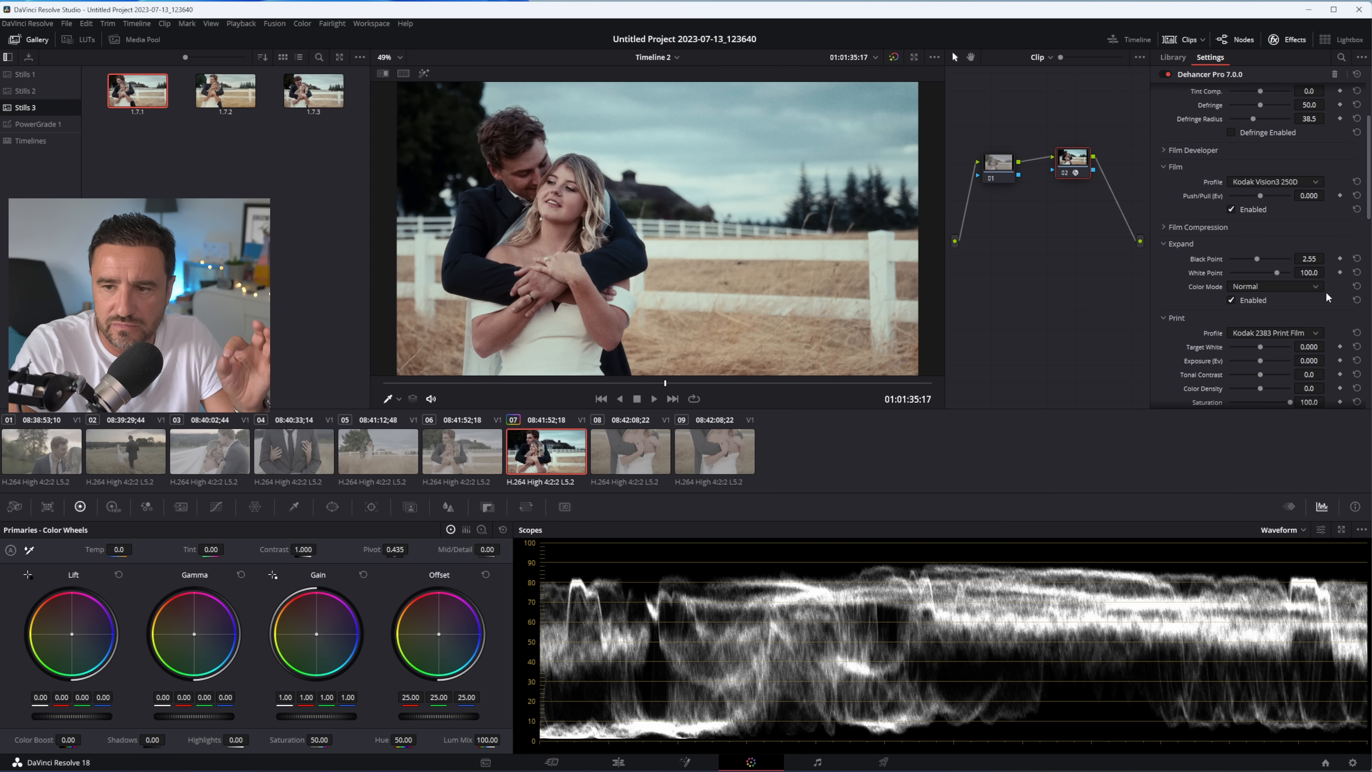
{"action": "scroll", "coordinate": [1273, 305], "scroll_direction": "down", "scroll_amount": 2}
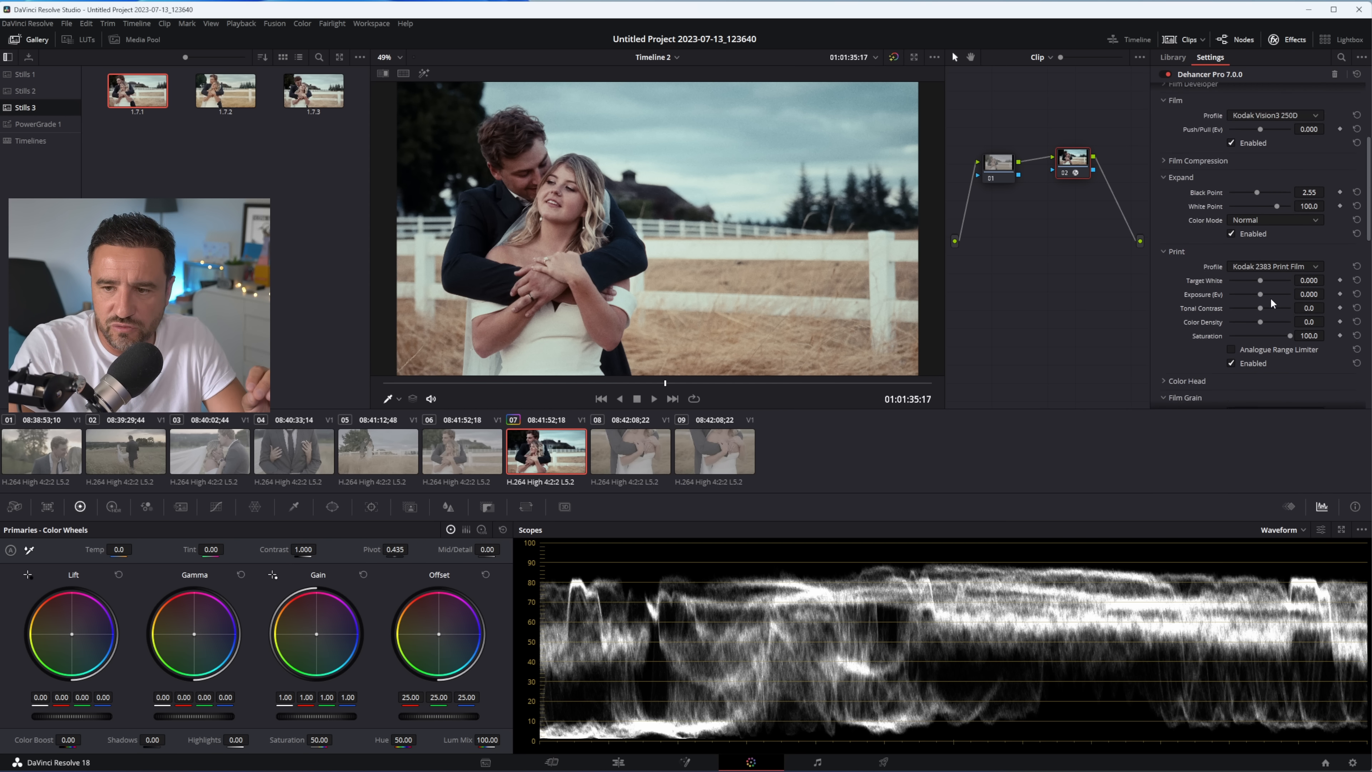
{"action": "scroll", "coordinate": [1269, 303], "scroll_direction": "down", "scroll_amount": 20}
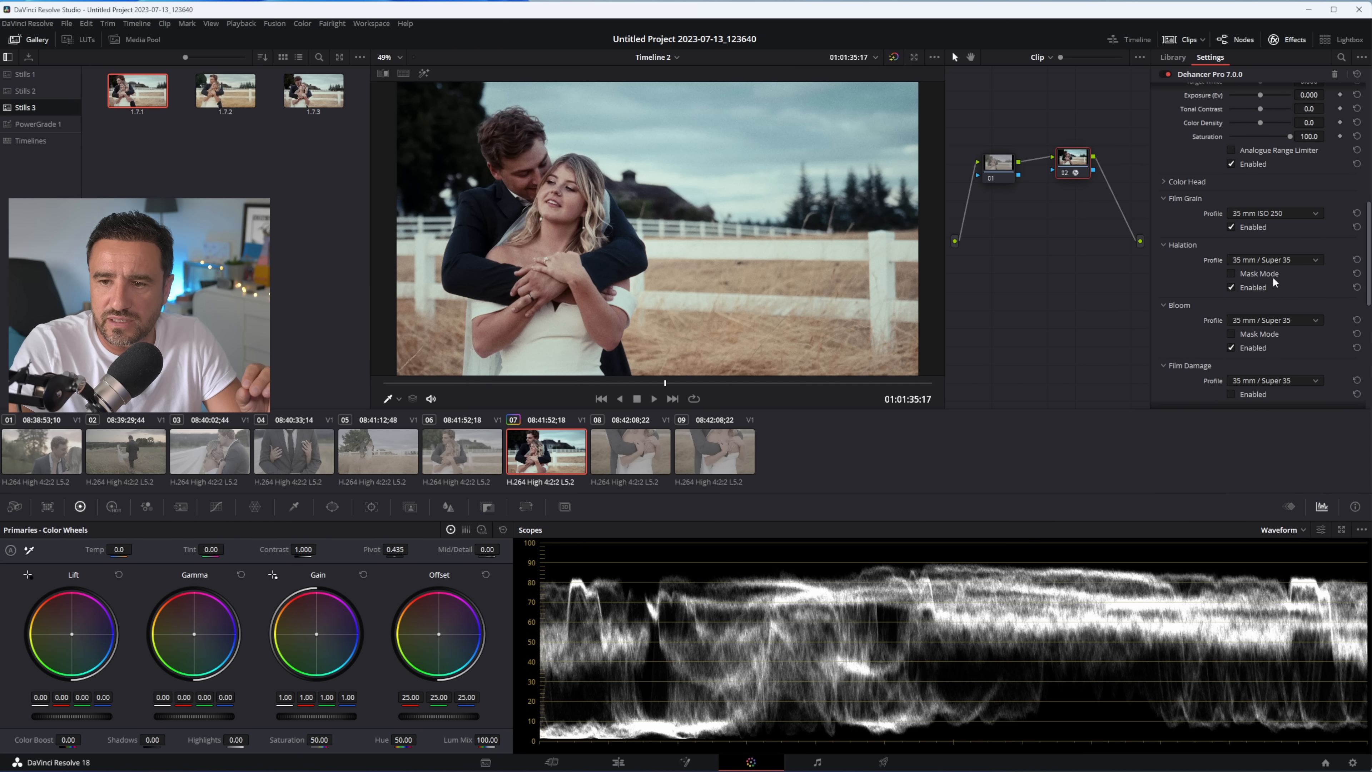
{"action": "scroll", "coordinate": [1277, 276], "scroll_direction": "down", "scroll_amount": 2}
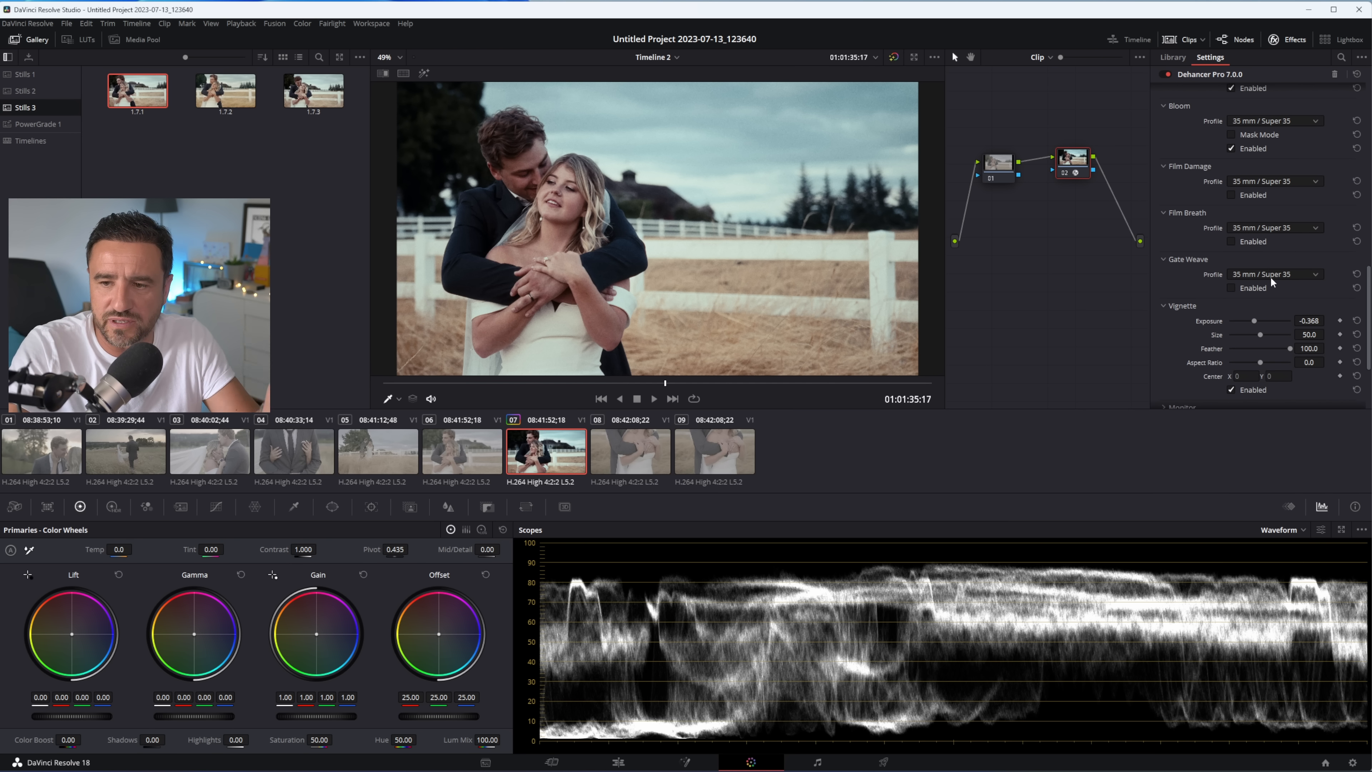
{"action": "left_click", "coordinate": [1231, 288]}
{"action": "left_click", "coordinate": [1243, 241]}
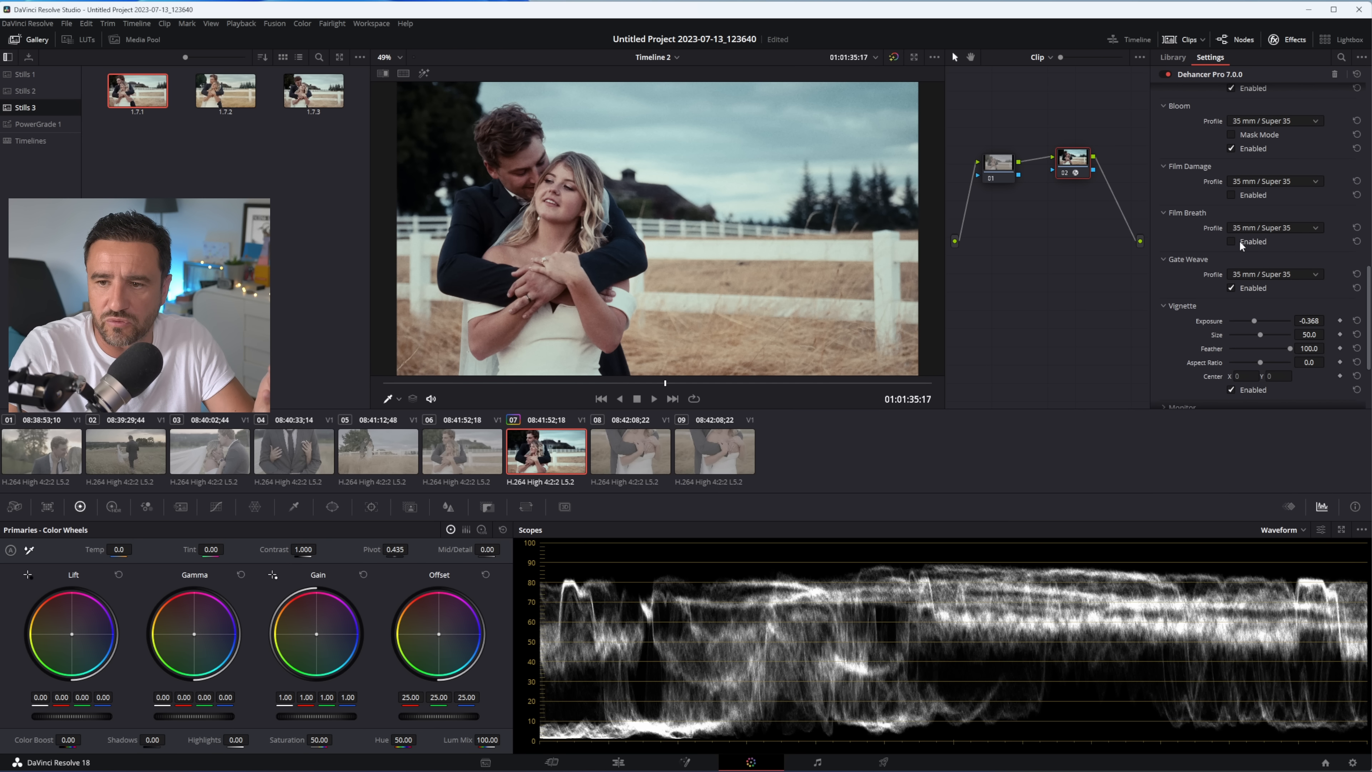
{"action": "left_click", "coordinate": [1259, 194]}
- Look over the Dehancer effect sections and play clip 07 to preview the added film effects
{"action": "scroll", "coordinate": [1309, 264], "scroll_direction": "up", "scroll_amount": 2}
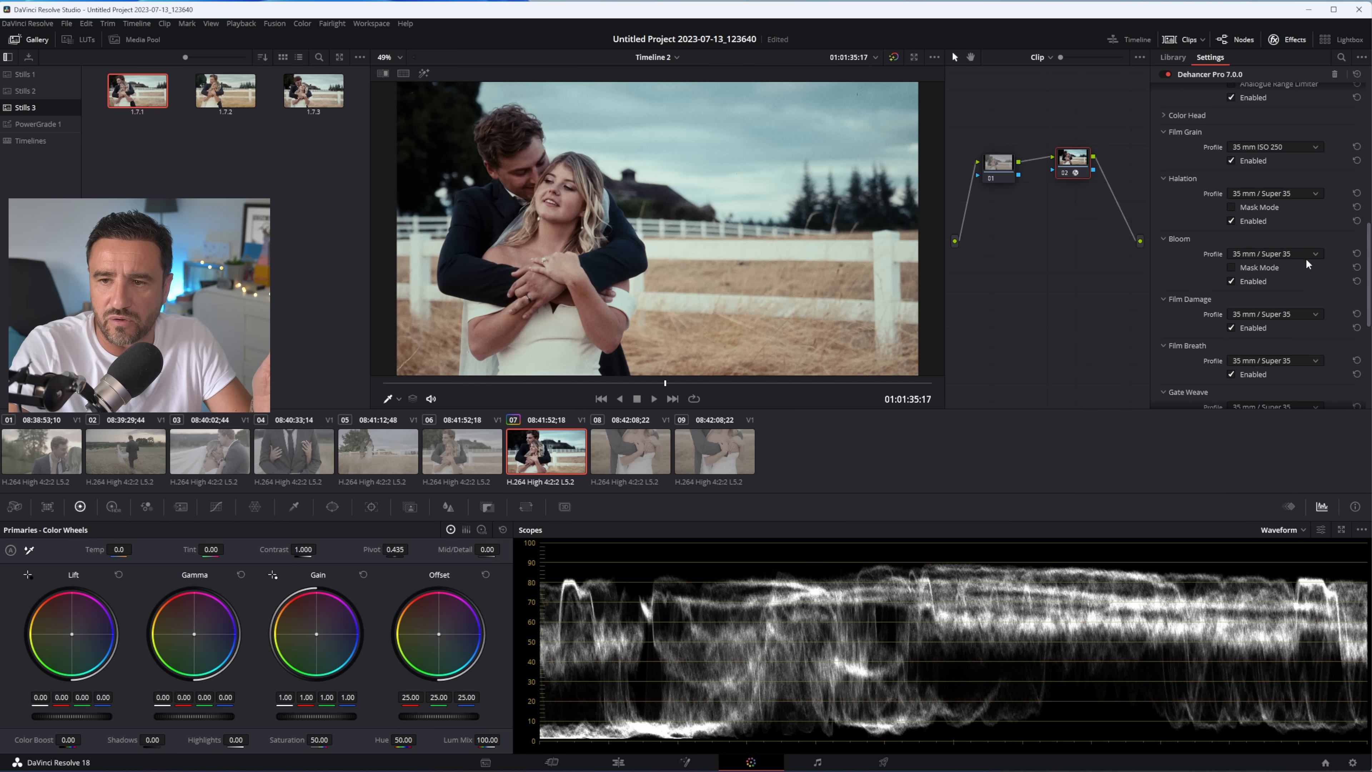
{"action": "scroll", "coordinate": [1260, 312], "scroll_direction": "down", "scroll_amount": 5}
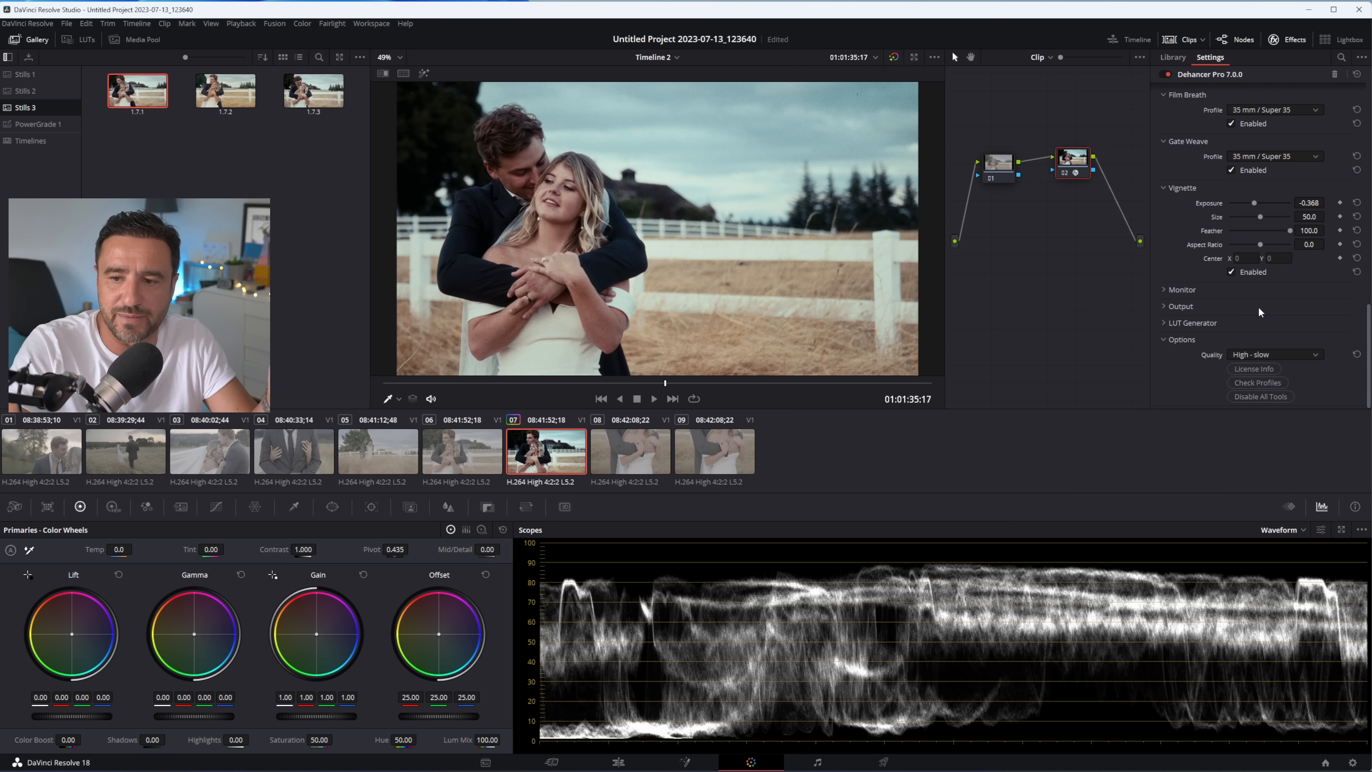
{"action": "scroll", "coordinate": [1260, 312], "scroll_direction": "up", "scroll_amount": 10}
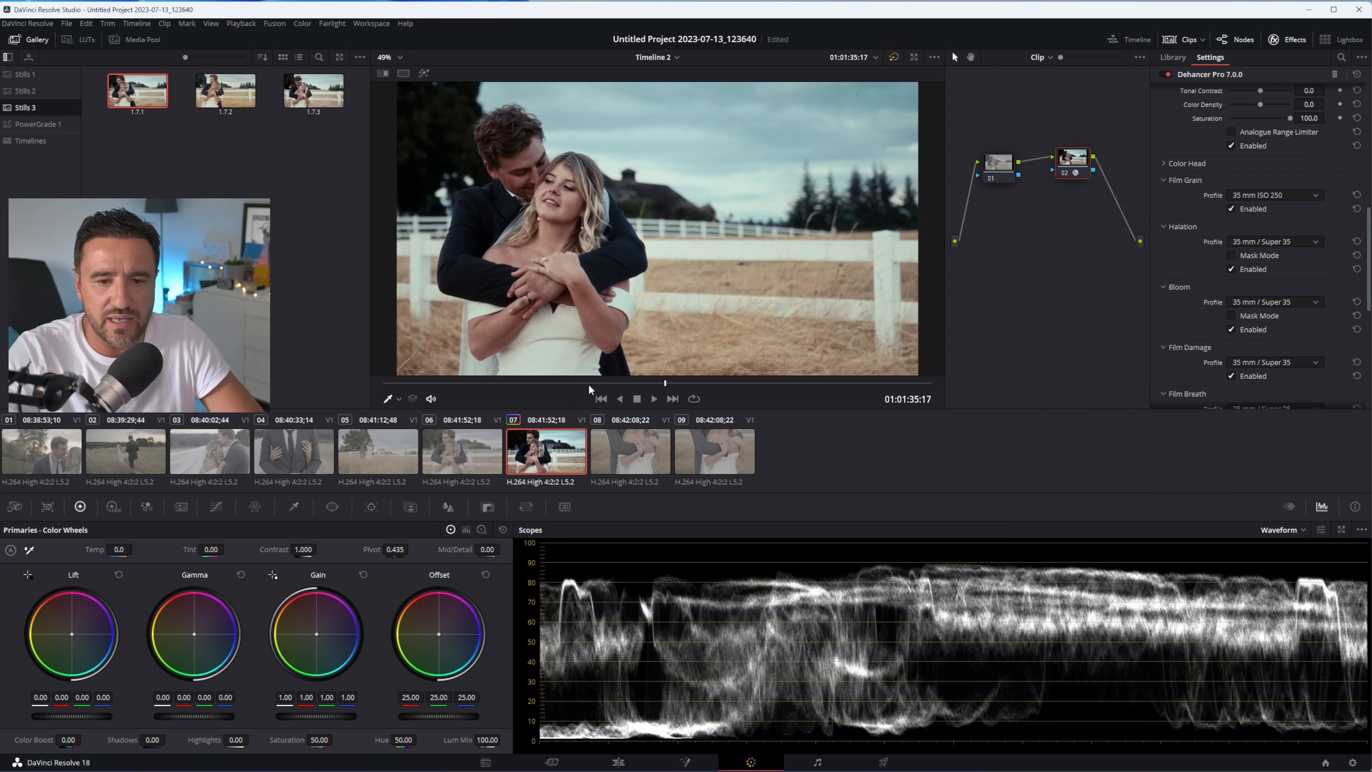
{"action": "key", "text": "space"}
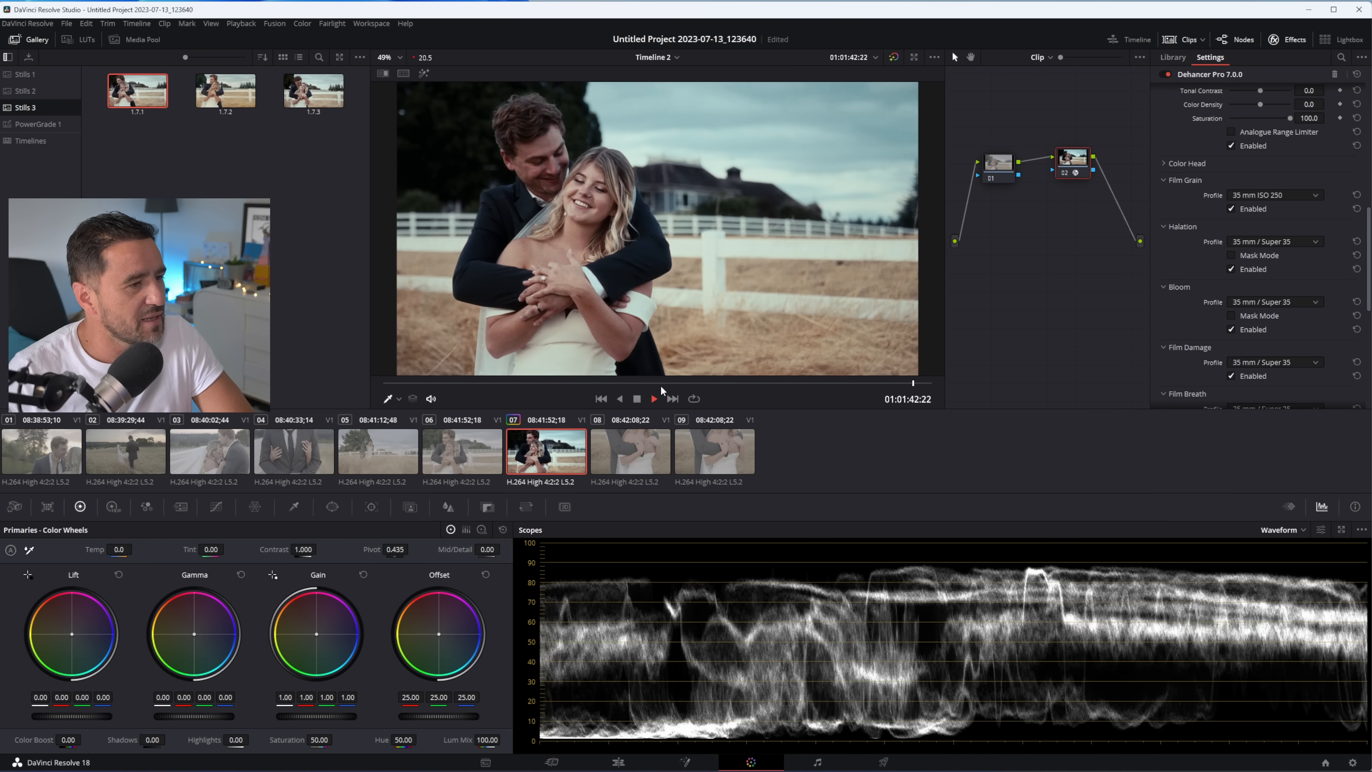
{"action": "key", "text": "space"}
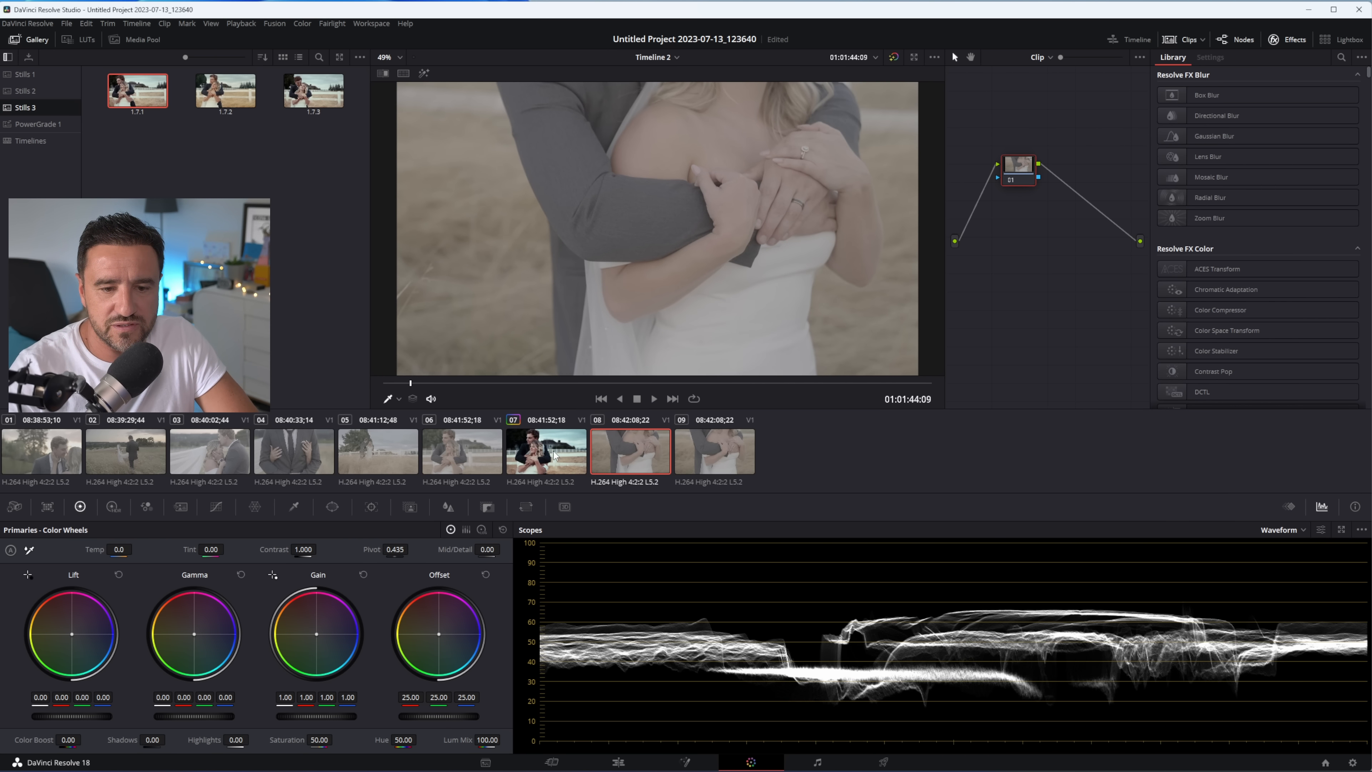
- Copy the grade from clip 07 to clip 08 and preview it by playing and scrubbing through the clip
{"action": "middle_click", "coordinate": [557, 459]}
{"action": "left_click_drag", "start_coordinate": [630, 381], "coordinate": [793, 383]}
{"action": "key", "text": "space"}
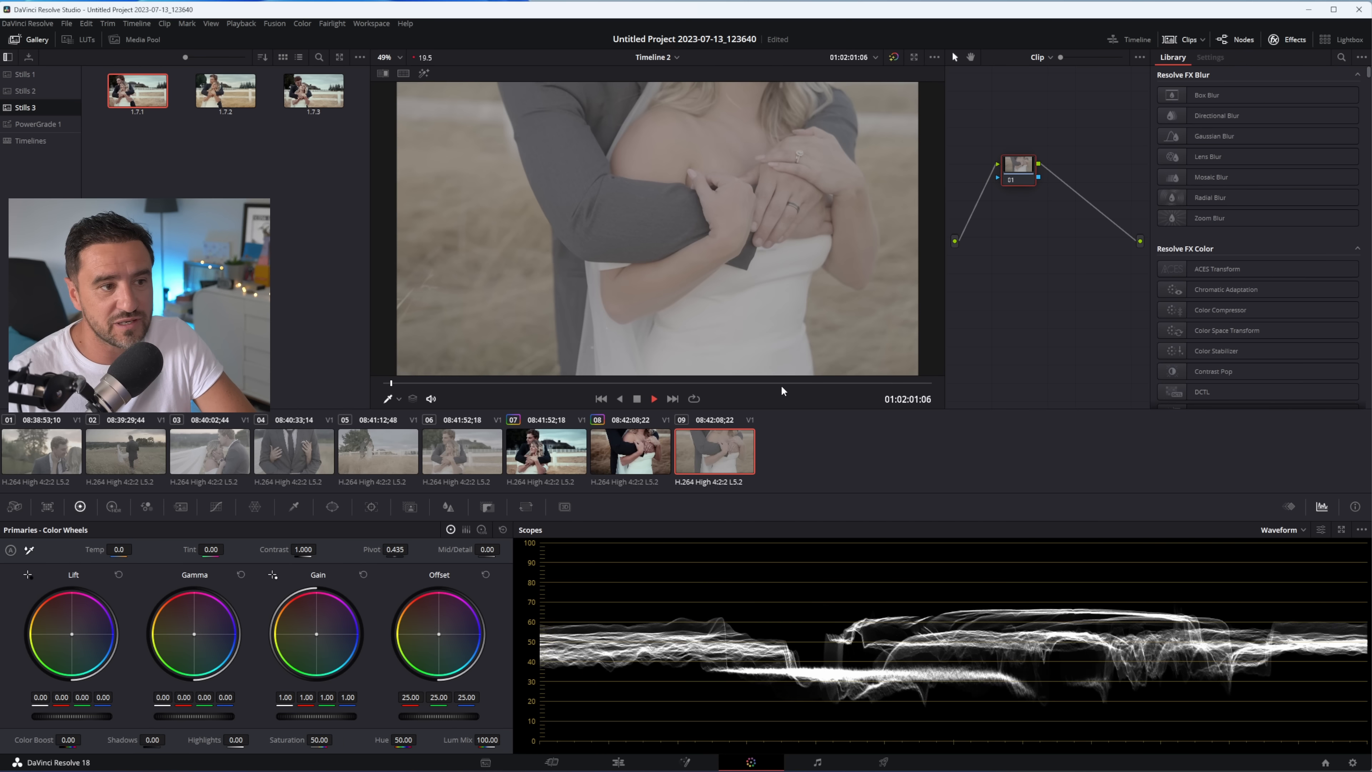
{"action": "key", "text": "space"}
{"action": "left_click", "coordinate": [612, 458]}
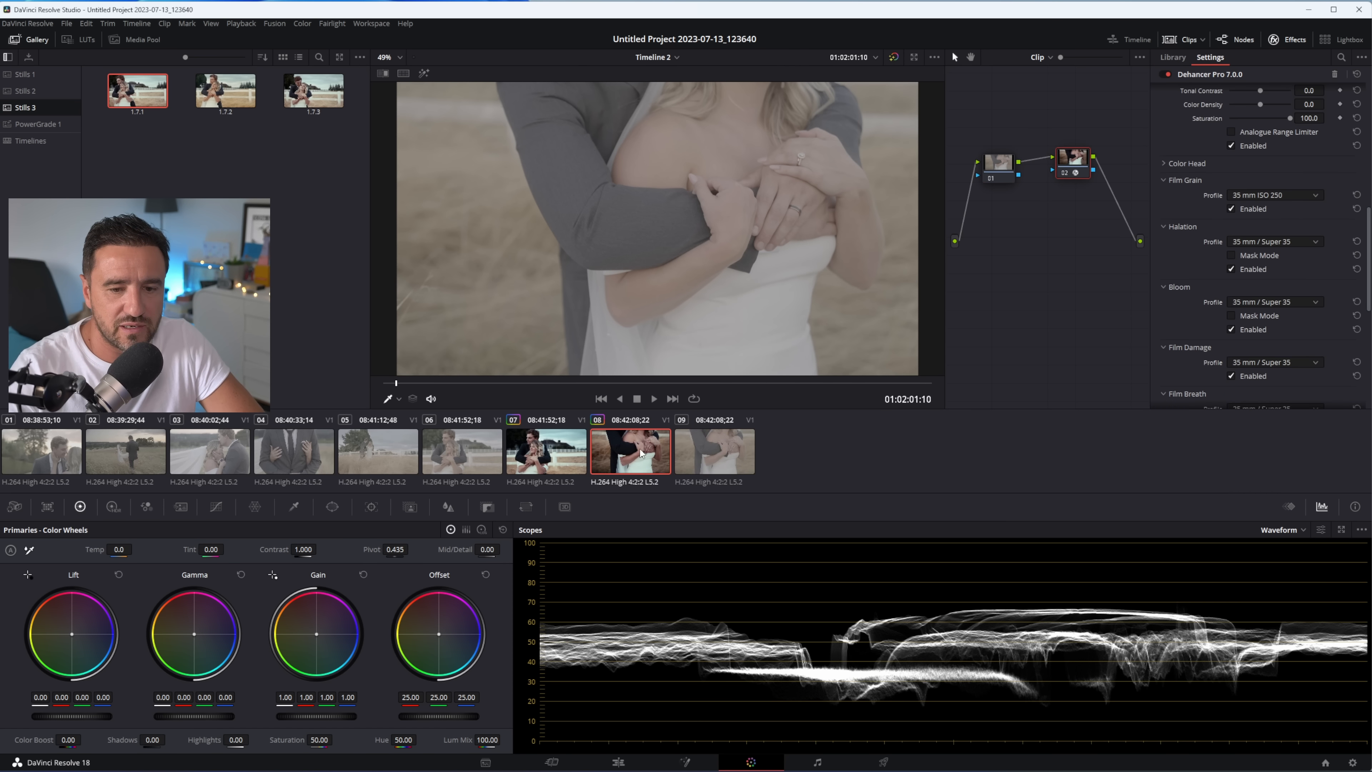
{"action": "left_click_drag", "start_coordinate": [578, 390], "coordinate": [908, 380]}
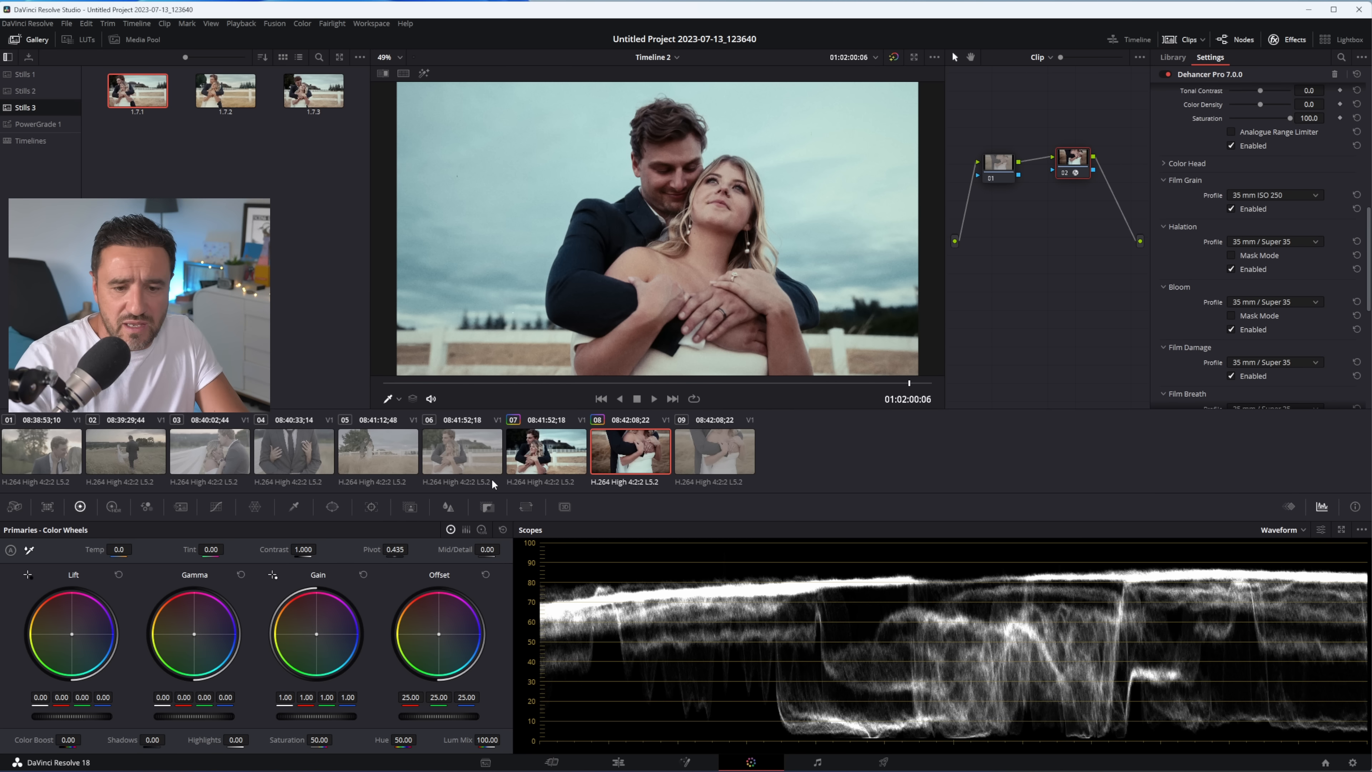
- Copy the grade from clip 07 to clip 03, the veil shot, and view a frame near the clip's middle
{"action": "left_click", "coordinate": [533, 453]}
{"action": "left_click", "coordinate": [212, 454]}
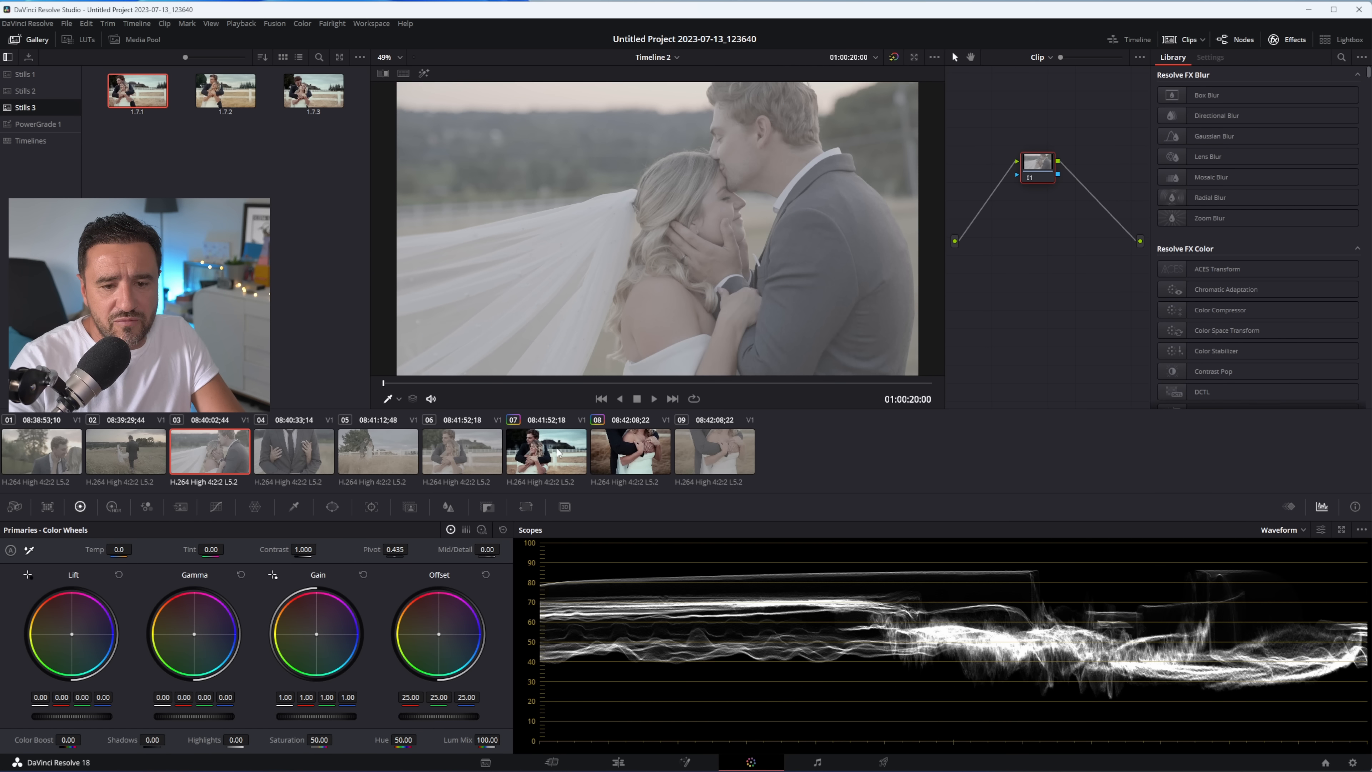
{"action": "middle_click", "coordinate": [557, 453]}
{"action": "left_click", "coordinate": [577, 383]}
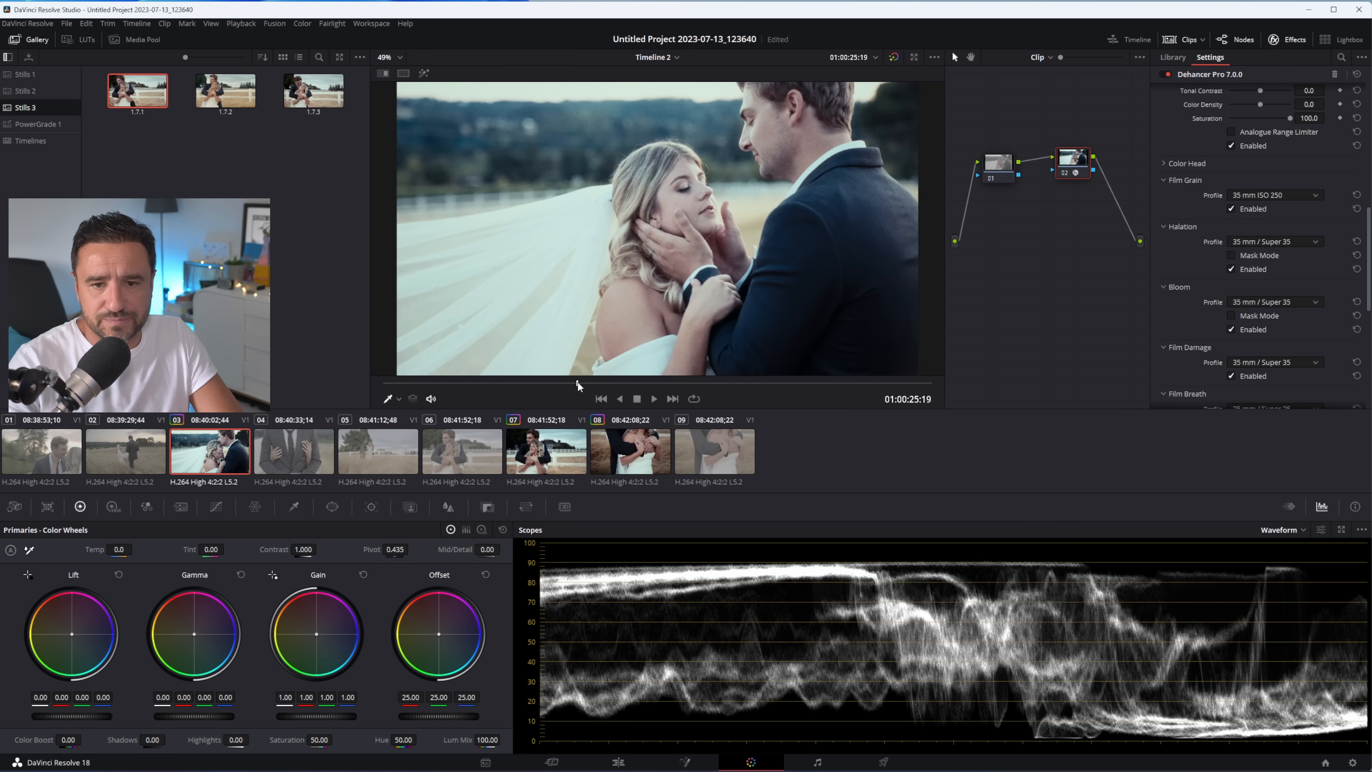
- Set clip 03's Dehancer Temperature Comp. to 0.0 and play the clip from the kiss
{"action": "left_click_drag", "start_coordinate": [578, 383], "coordinate": [515, 383]}
{"action": "scroll", "coordinate": [1296, 216], "scroll_direction": "up", "scroll_amount": 10}
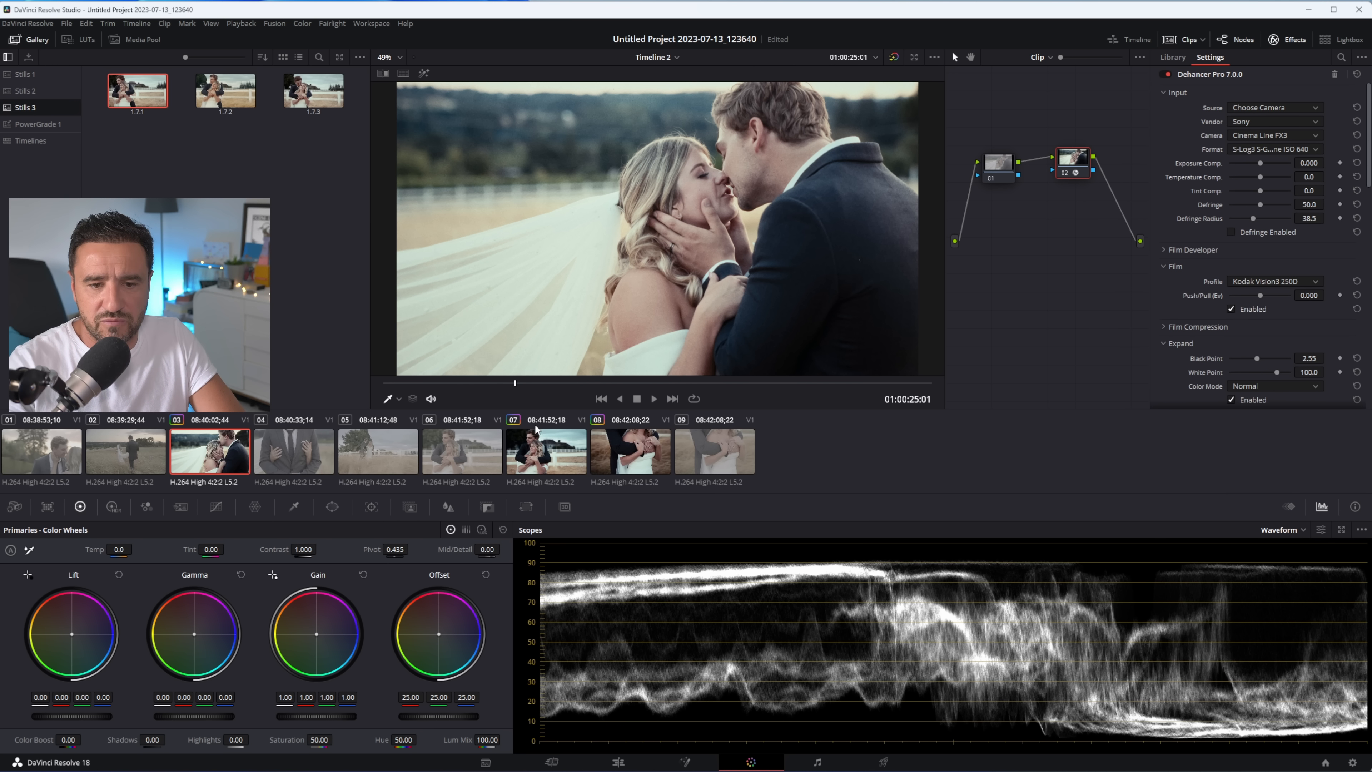
{"action": "key", "text": "space"}
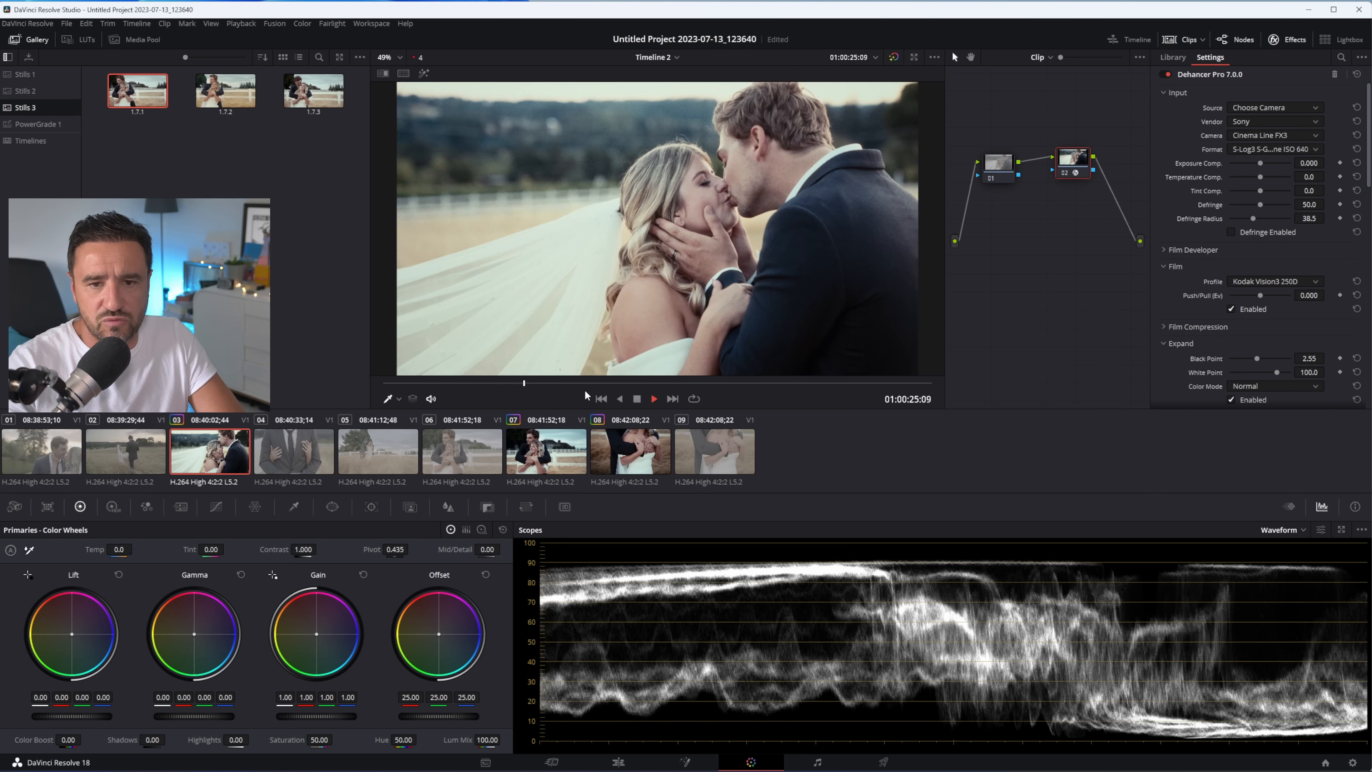